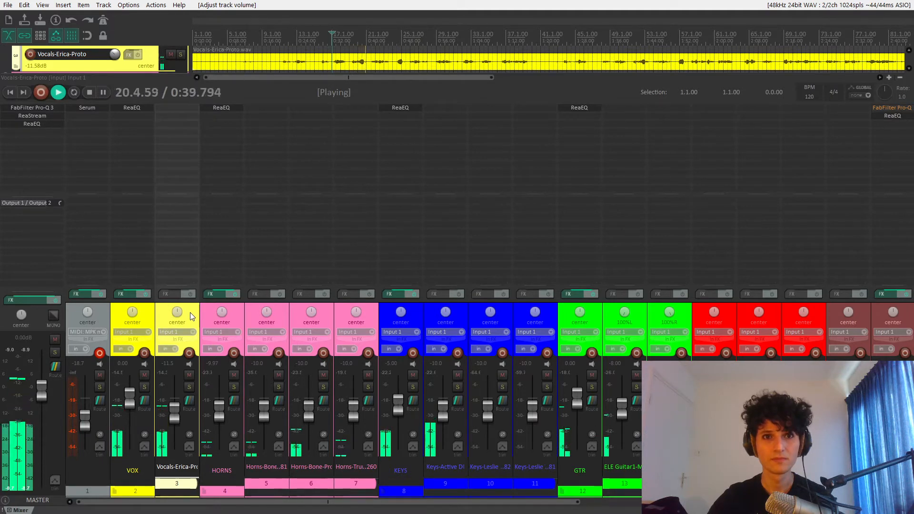
- Play the mix from about bar 19 to hear the vocal phrase at its current level
key(space)
click(351, 38)
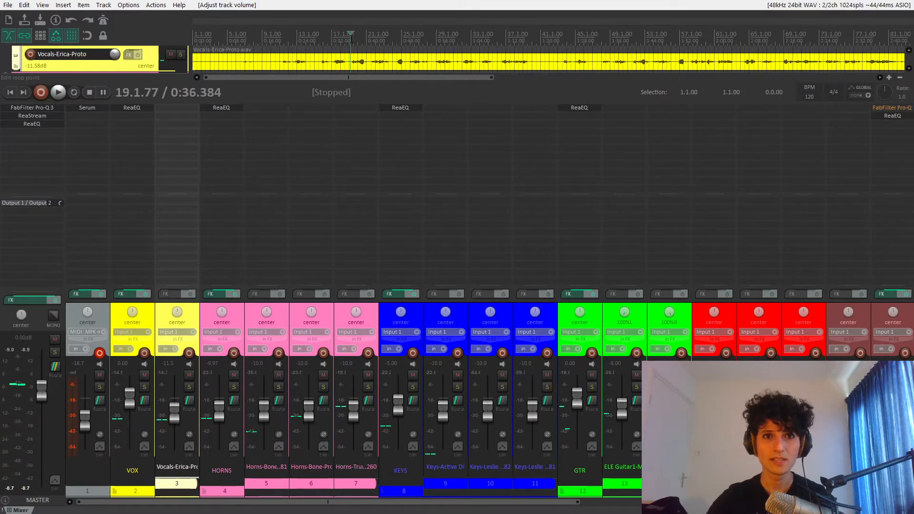
key(space)
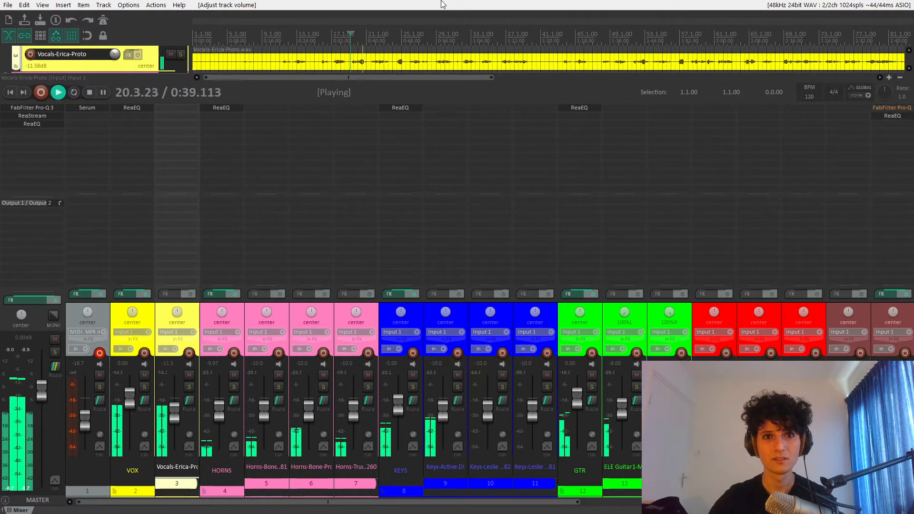
key(space)
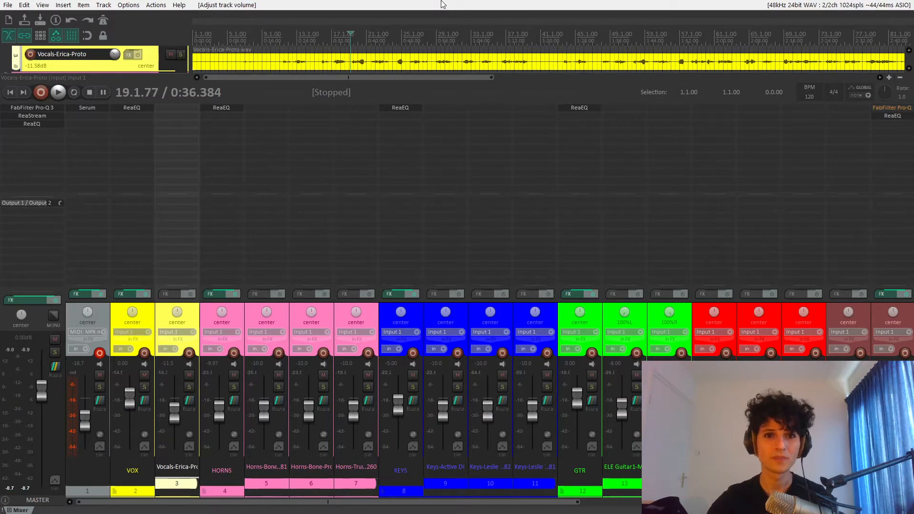
- Move the edit cursor to just before the loud vocal phrase at 20.1.99 and play that passage
scroll(403, 48, up, 3)
scroll(403, 47, up, 1)
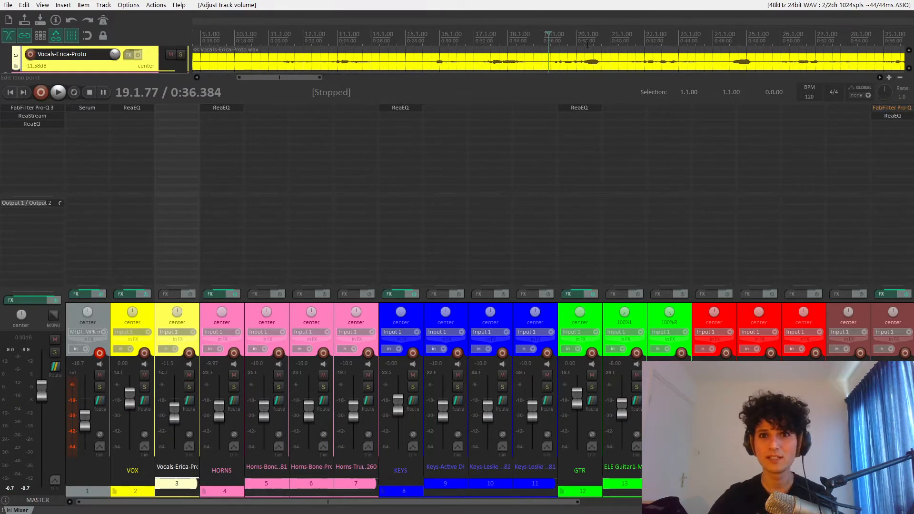
click(584, 35)
scroll(613, 47, up, 2)
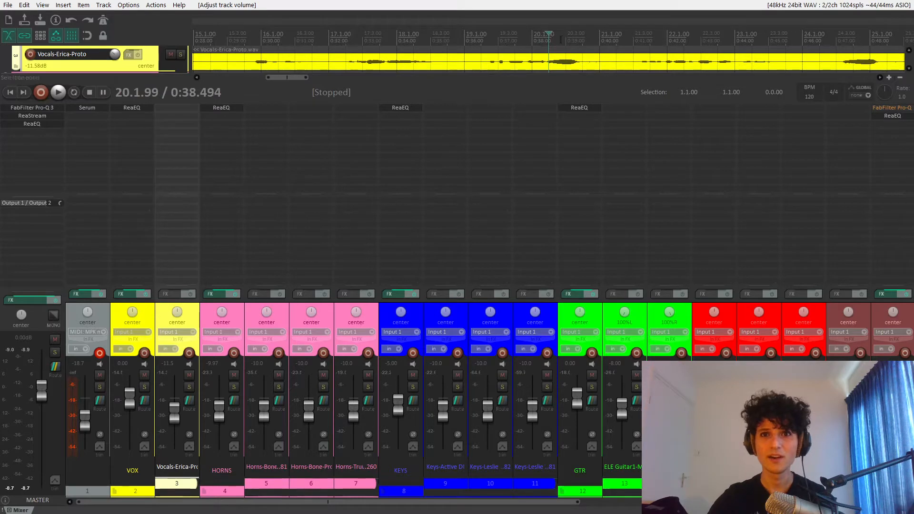
key(space)
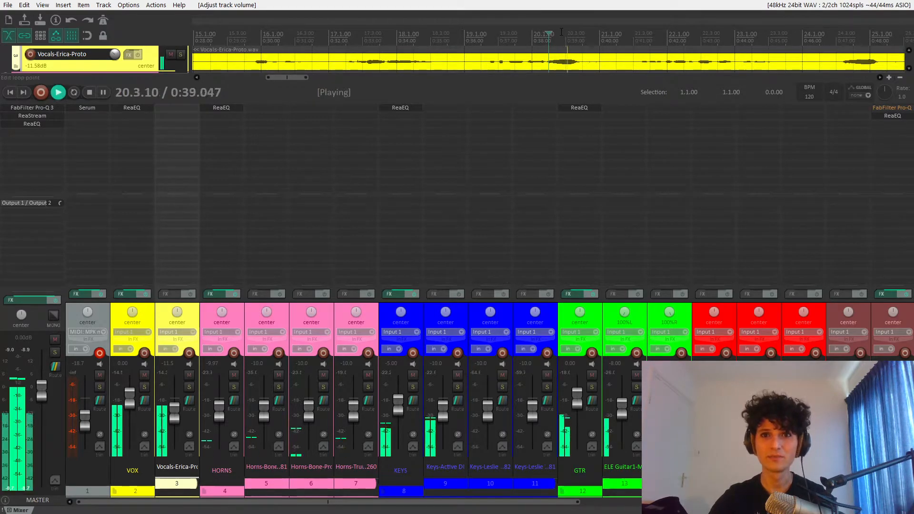
key(space)
key(Tab)
key(d)
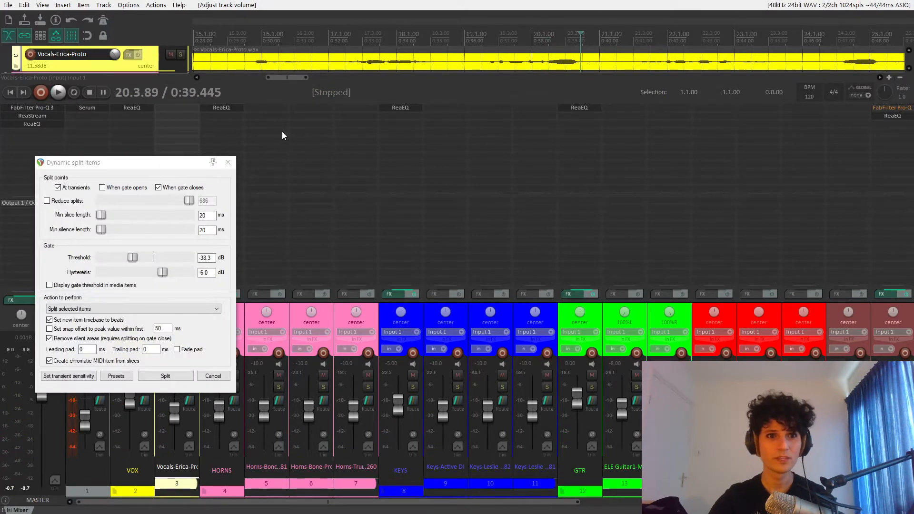
click(229, 162)
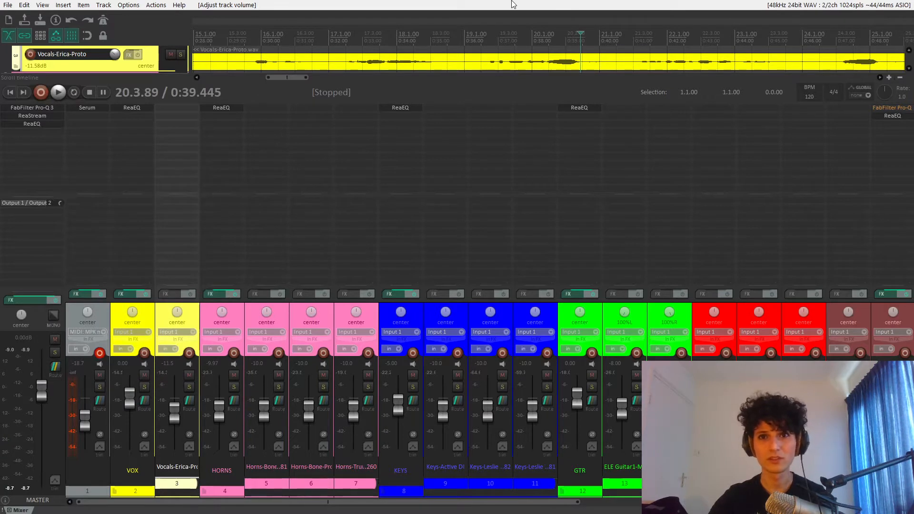
- Place the edit cursor at 20.1.84 and replay the vocal phrase from there
key(space)
key(space)
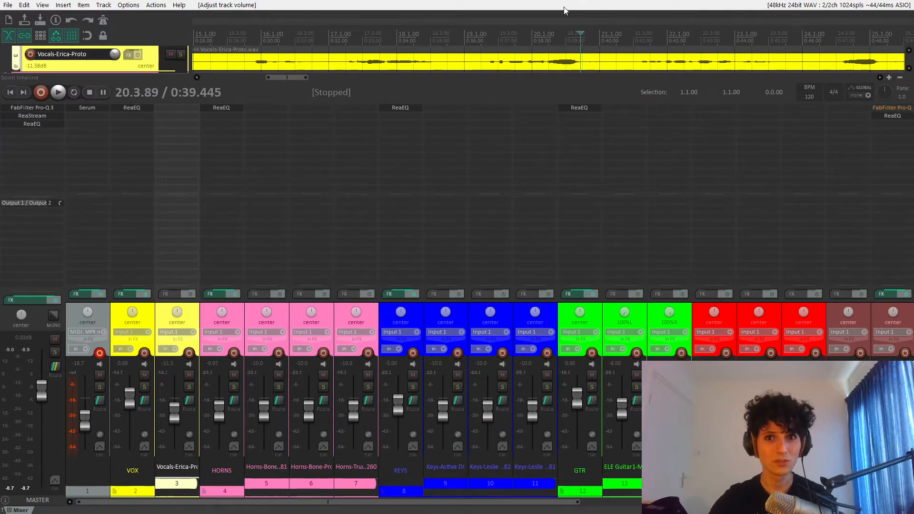
click(546, 36)
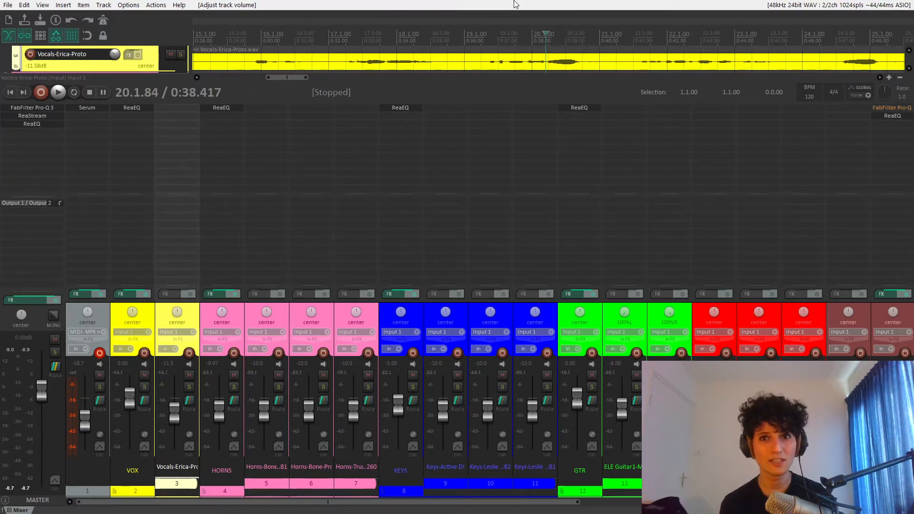
key(space)
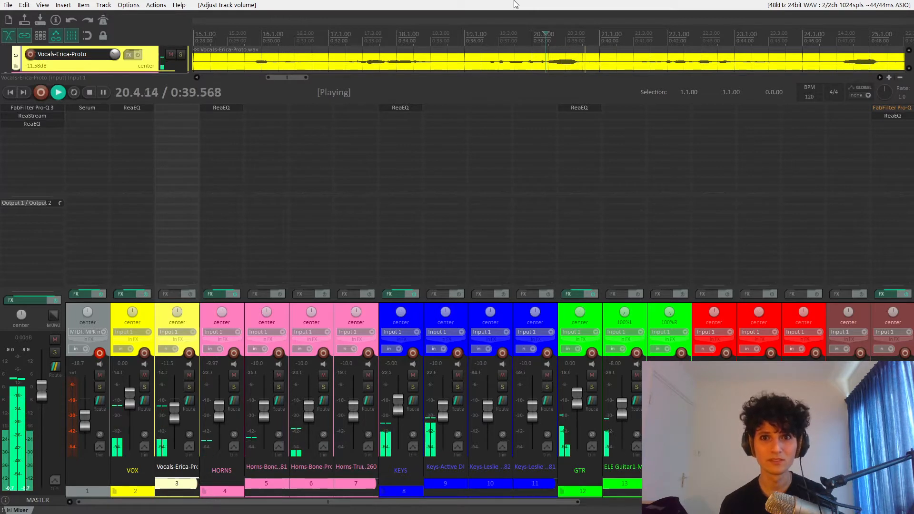
key(space)
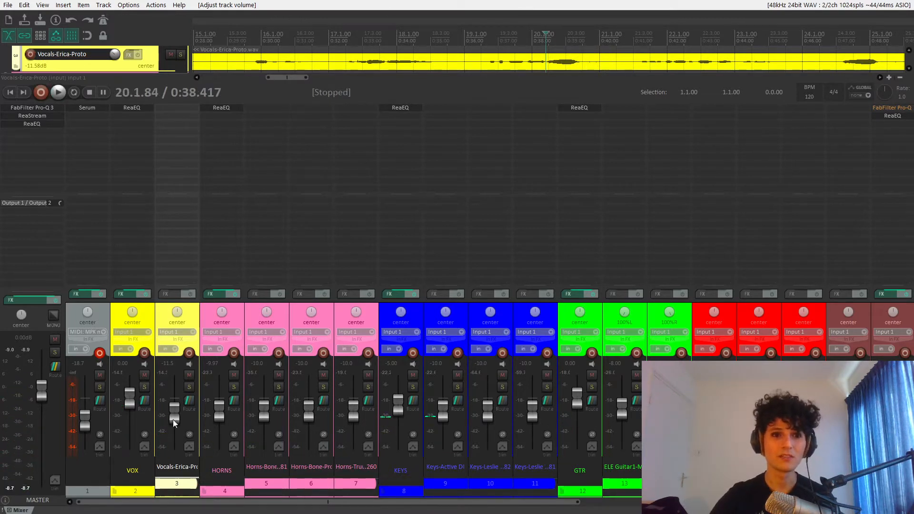
- Try raising the fader of vocal track 3 to 0 dB, play the phrase, and undo the volume change
drag(174, 417, 176, 398)
key(space)
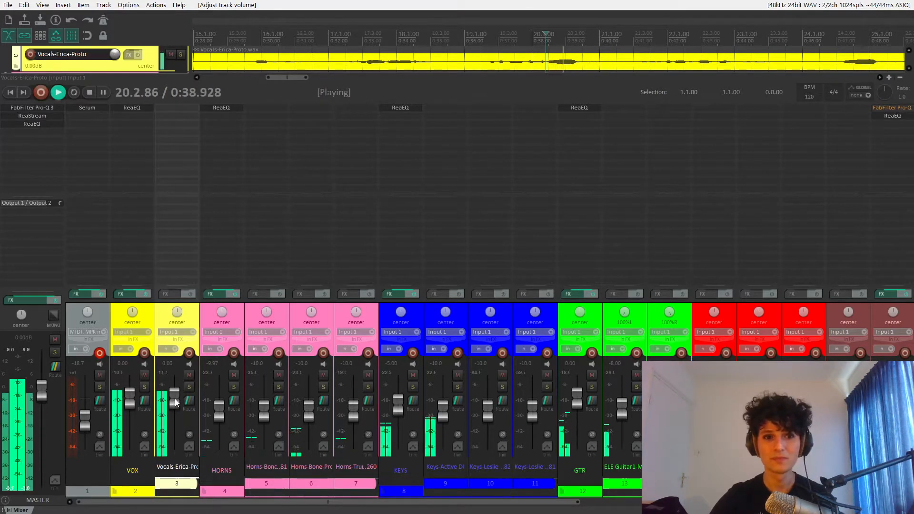
key(space)
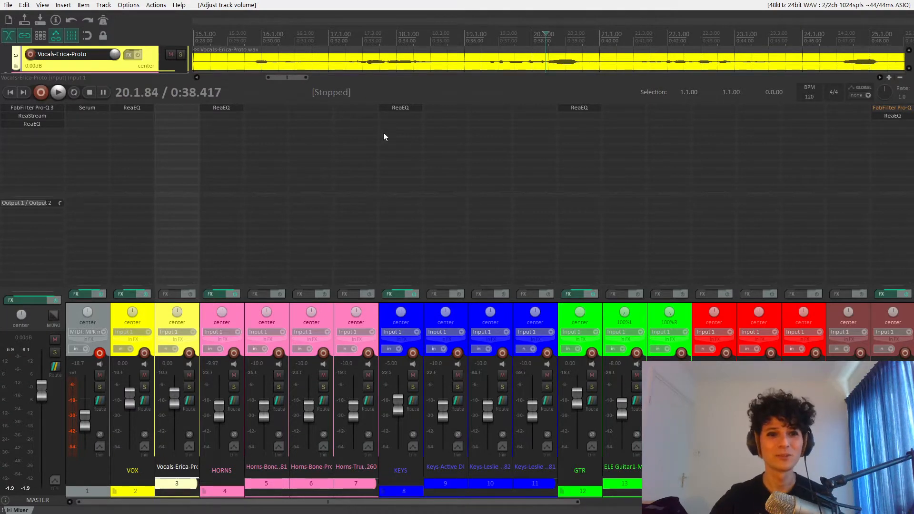
key(ctrl+z)
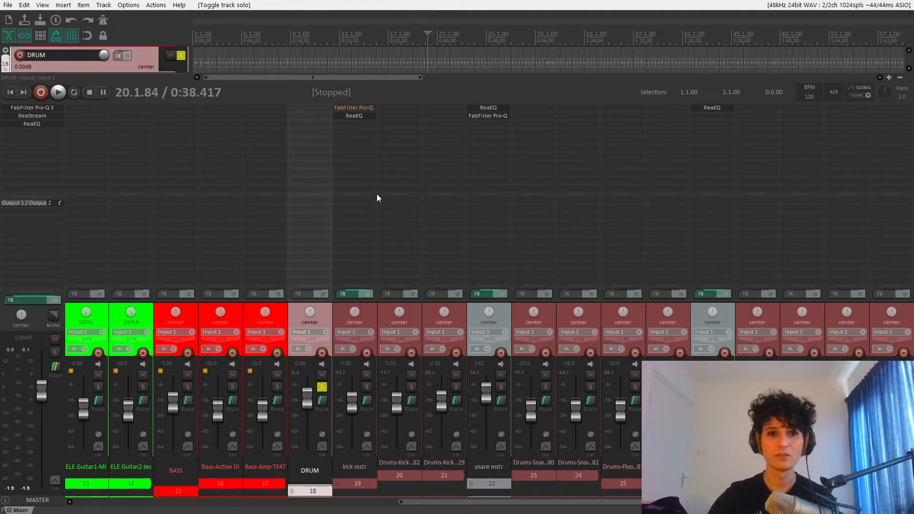
- Play the soloed DRUM folder track and add FabFilter Pro-C 2 to it
key(space)
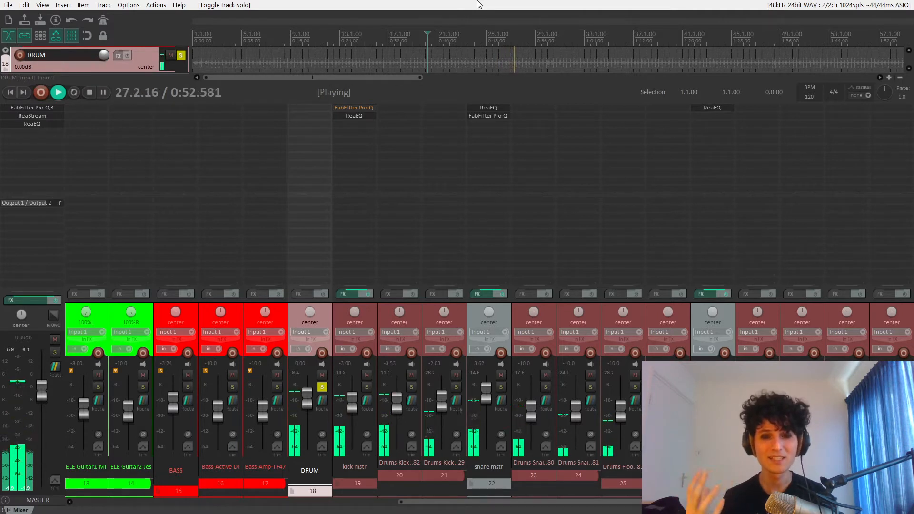
key(space)
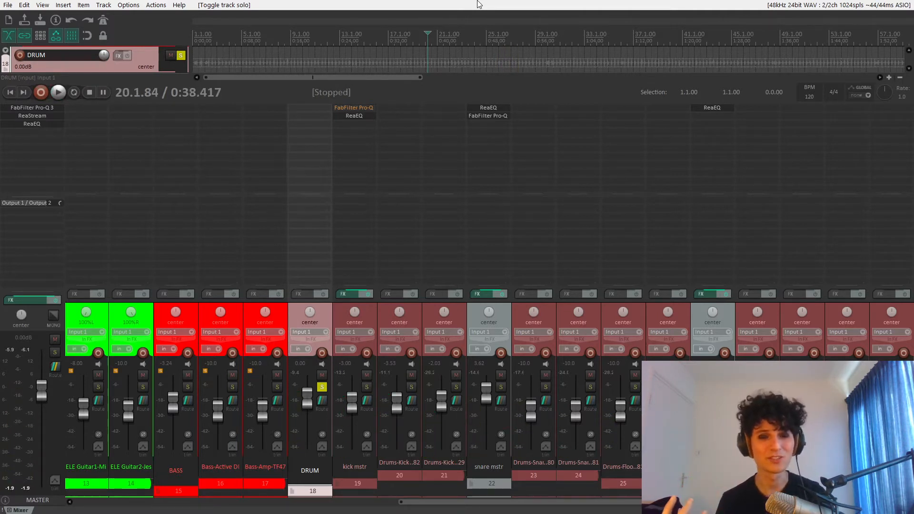
click(310, 108)
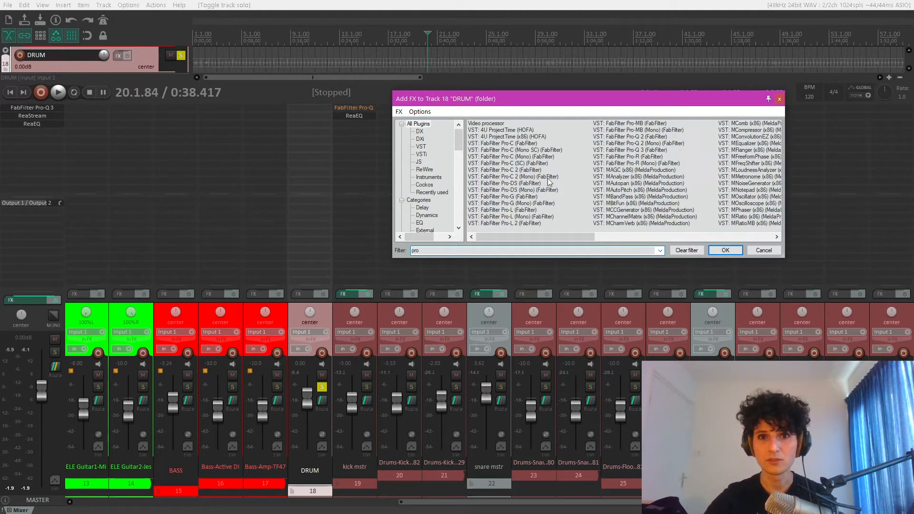
double_click(522, 170)
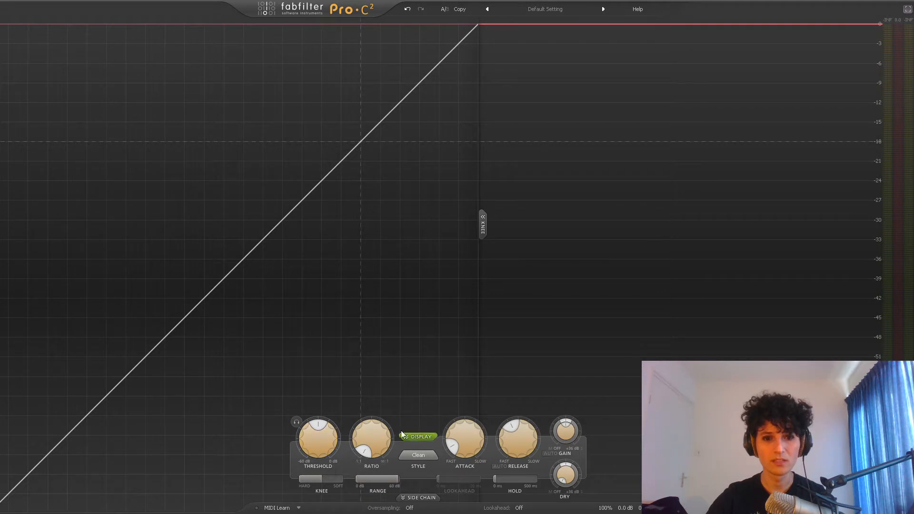
- Set the compressor's release to 10 ms and its attack to the fastest setting
mouse_move(450, 443)
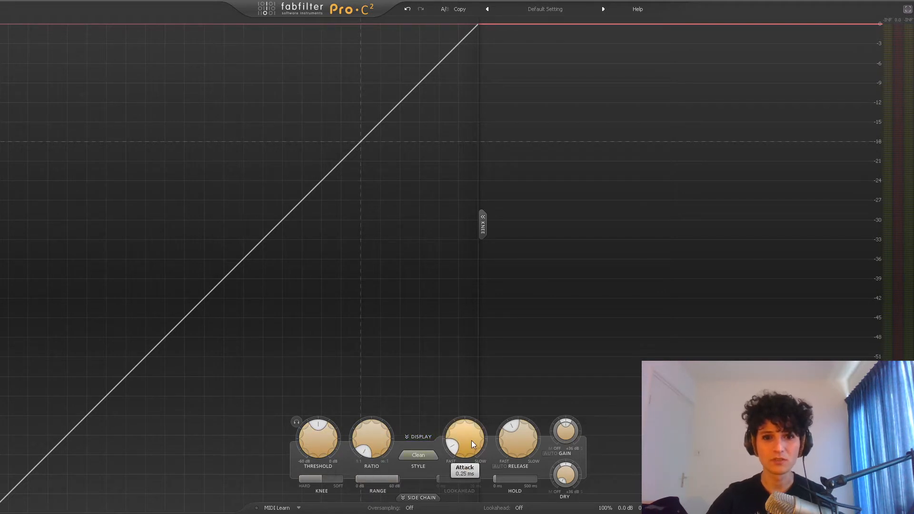
drag(521, 447, 521, 486)
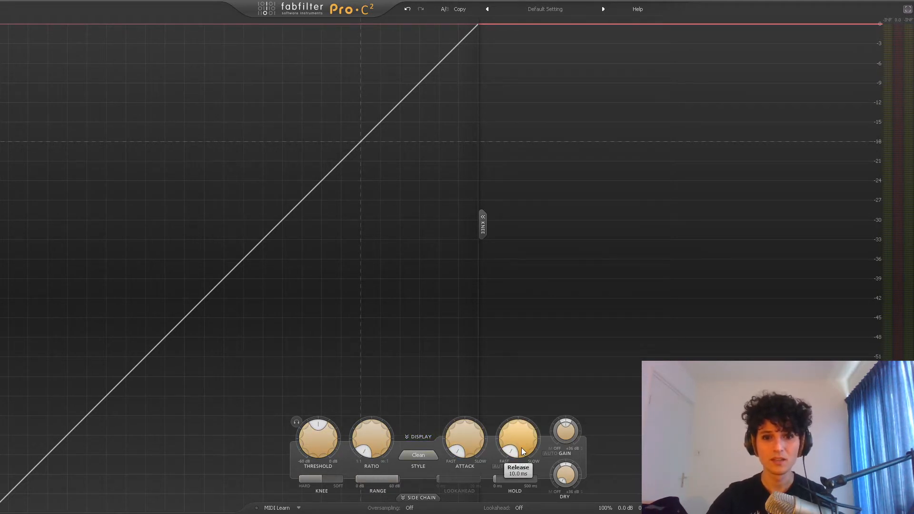
drag(481, 452, 481, 476)
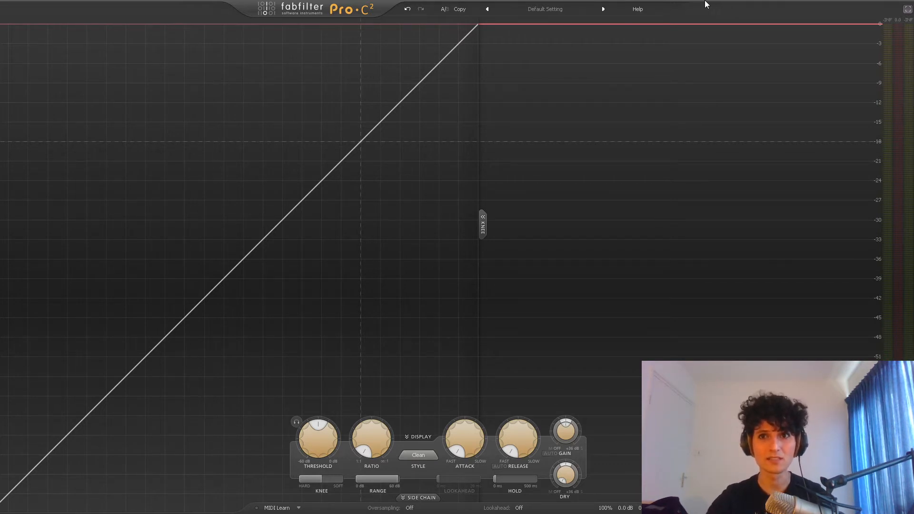
- With the drums playing, raise the compressor's ratio to its maximum and lower the threshold to about -34 dB
key(space)
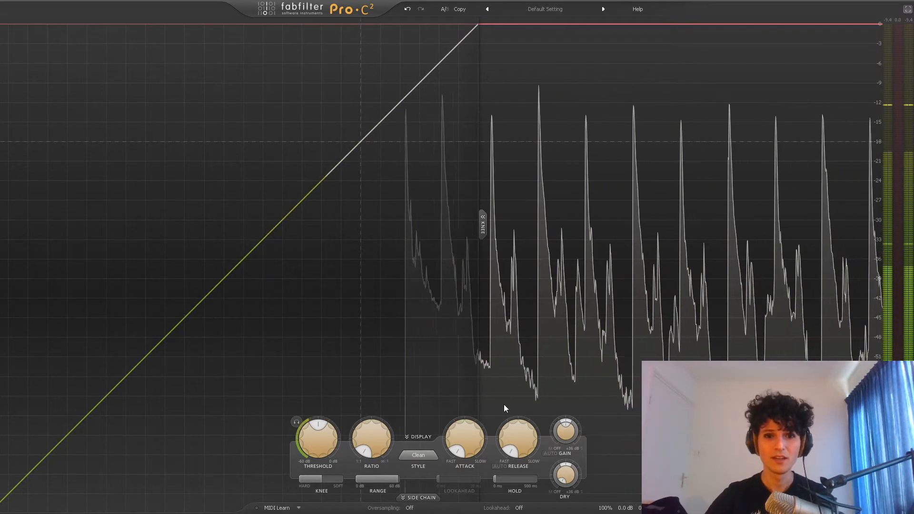
mouse_move(385, 440)
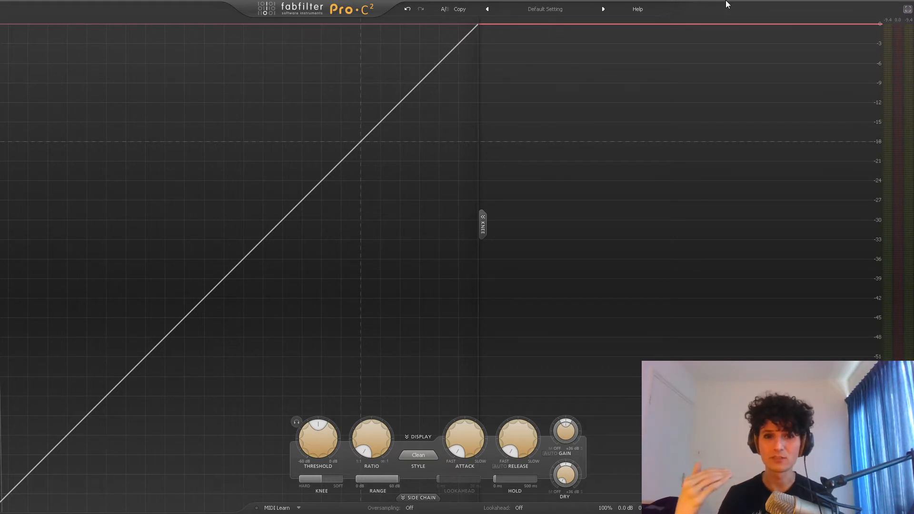
key(space)
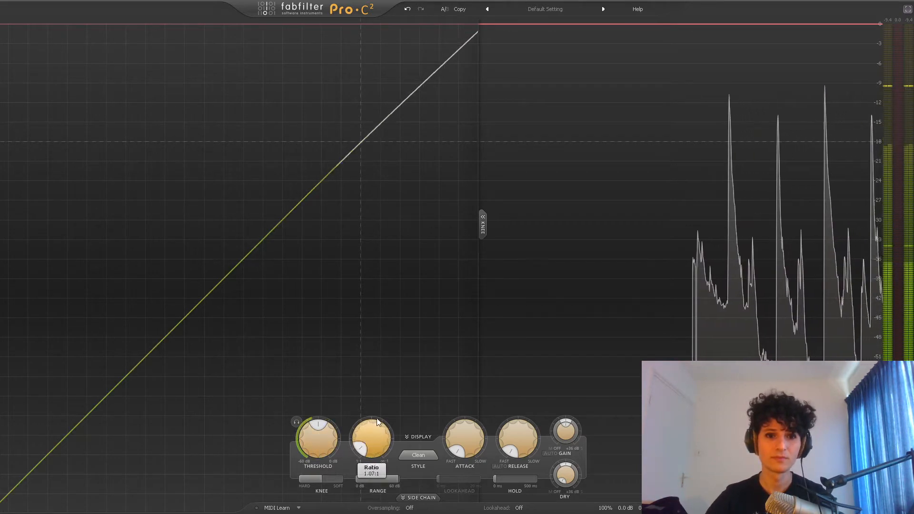
drag(373, 442, 394, 291)
drag(334, 422, 320, 472)
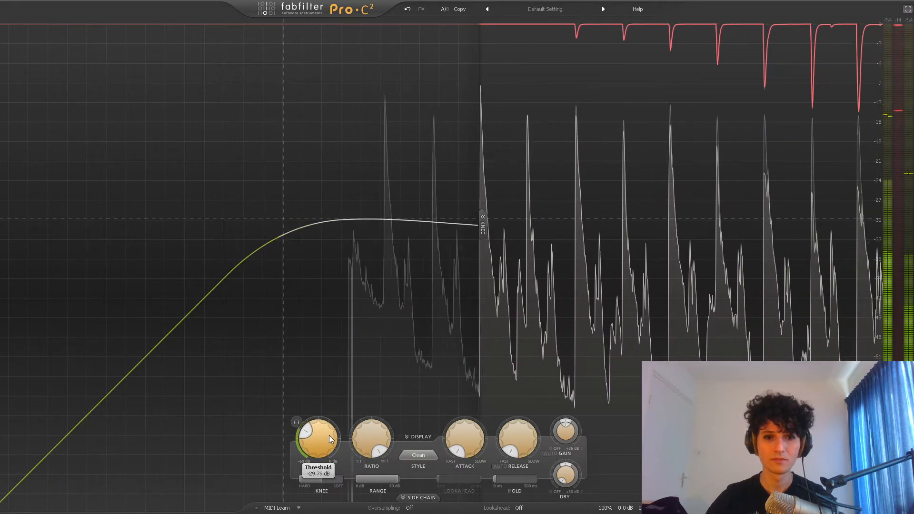
drag(329, 436, 328, 450)
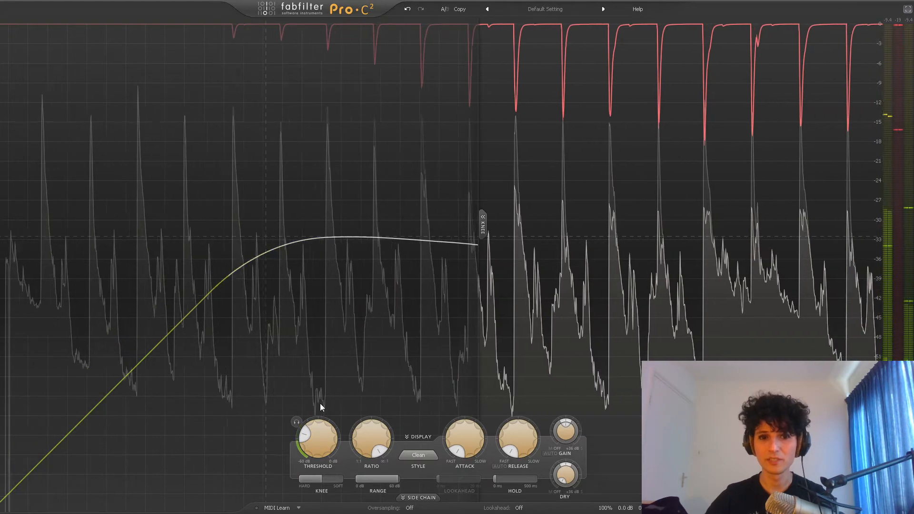
drag(322, 444, 322, 450)
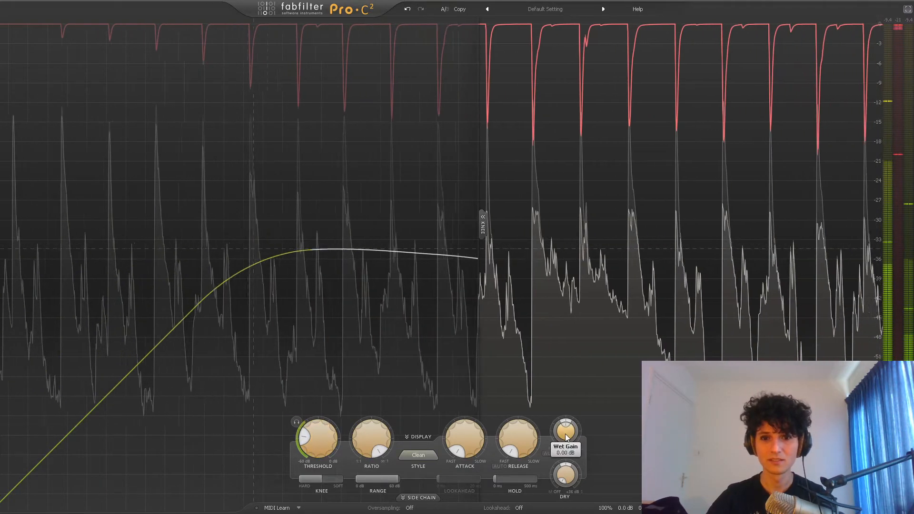
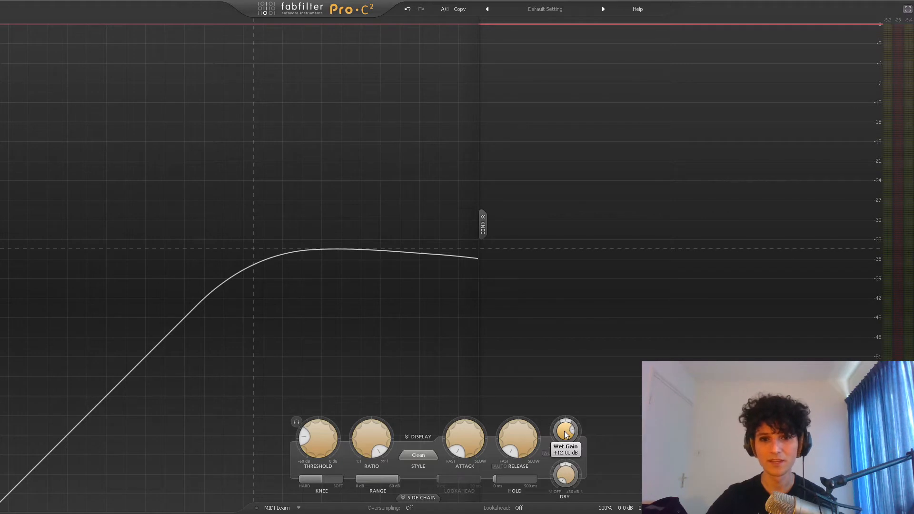
- With the drums playing, reset the compressor's wet gain to 0 dB and lower the ratio to 1:1
drag(565, 434, 565, 434)
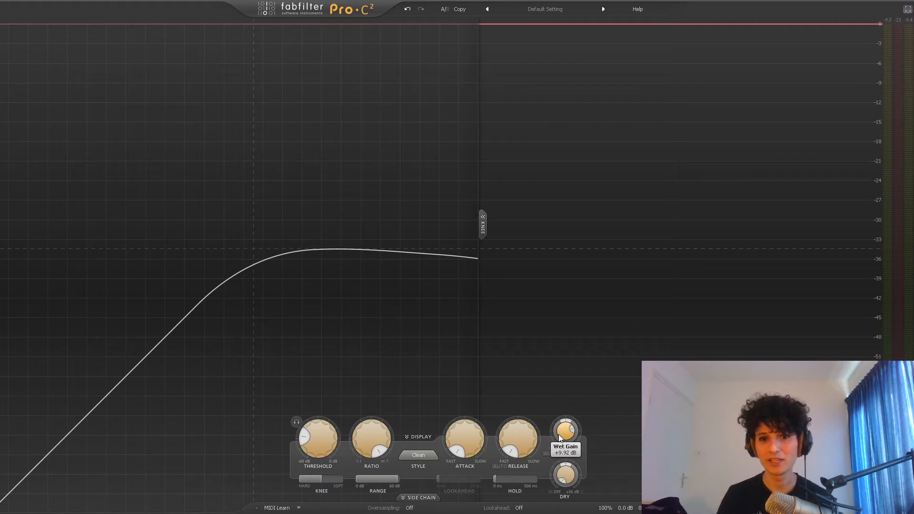
key(space)
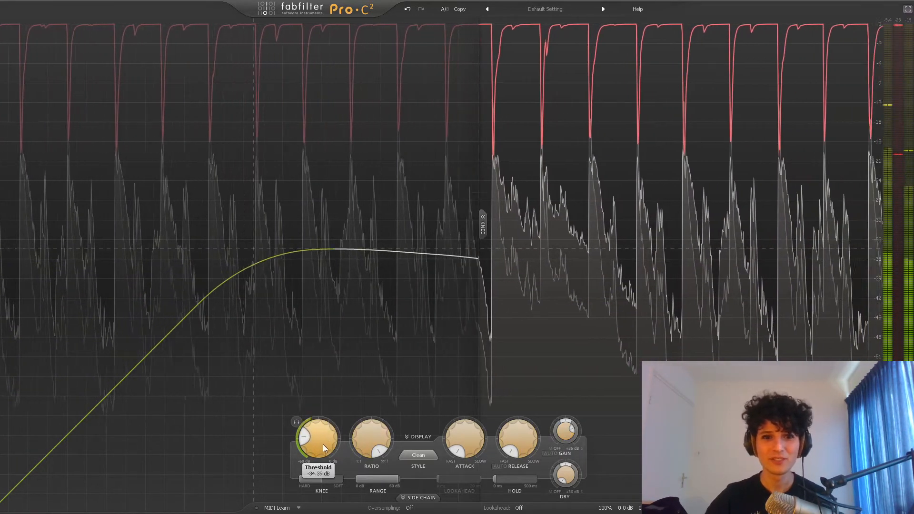
drag(361, 438, 359, 498)
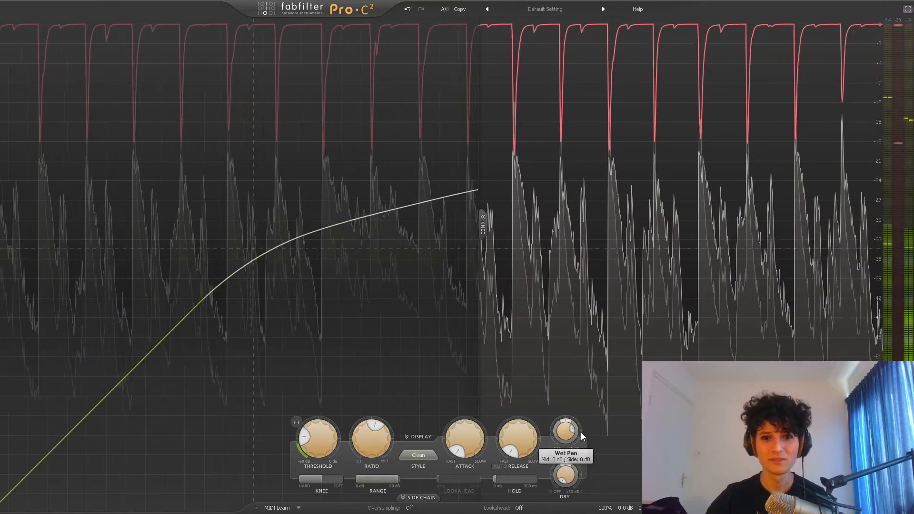
double_click(569, 439)
text(0)
key(Return)
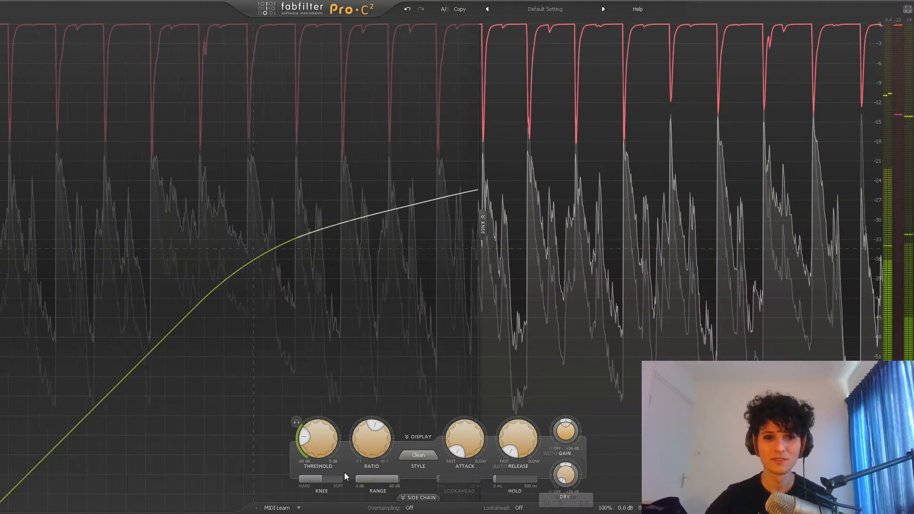
drag(363, 448, 365, 505)
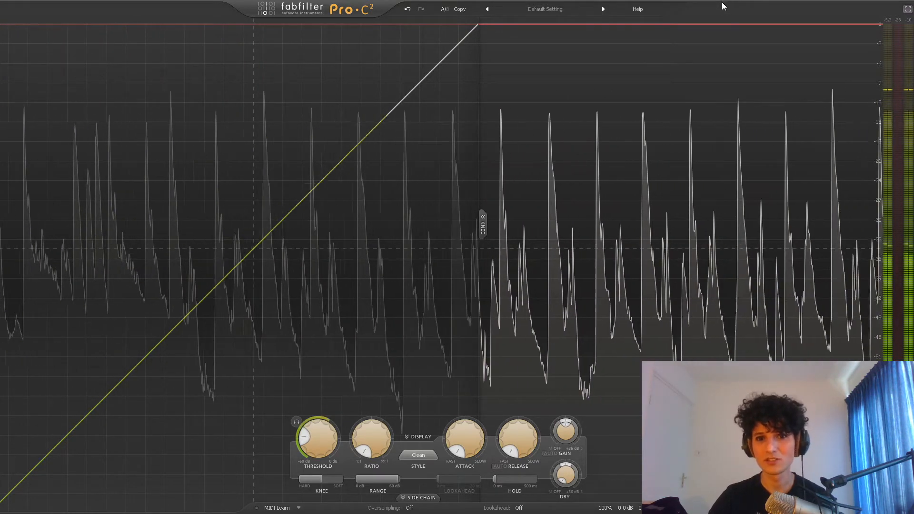
key(space)
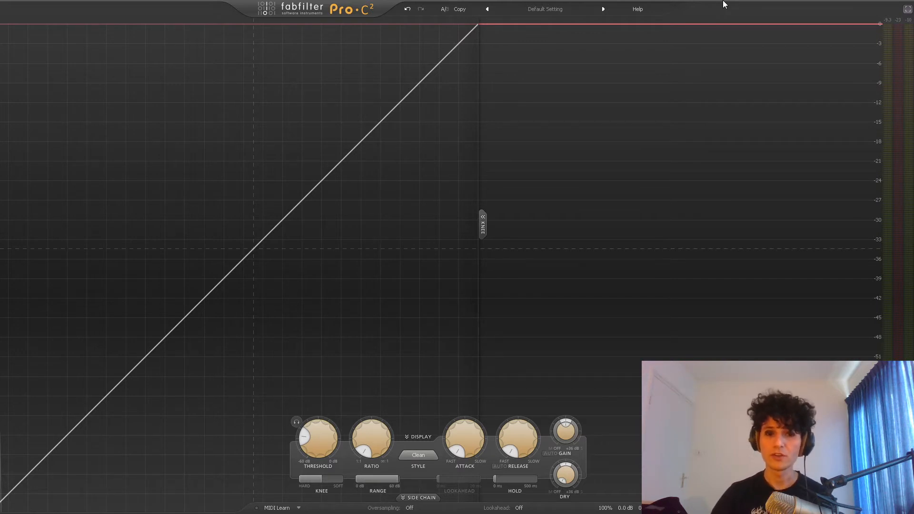
- Raise the compressor's ratio to its maximum and its threshold to 0 dB
mouse_move(375, 437)
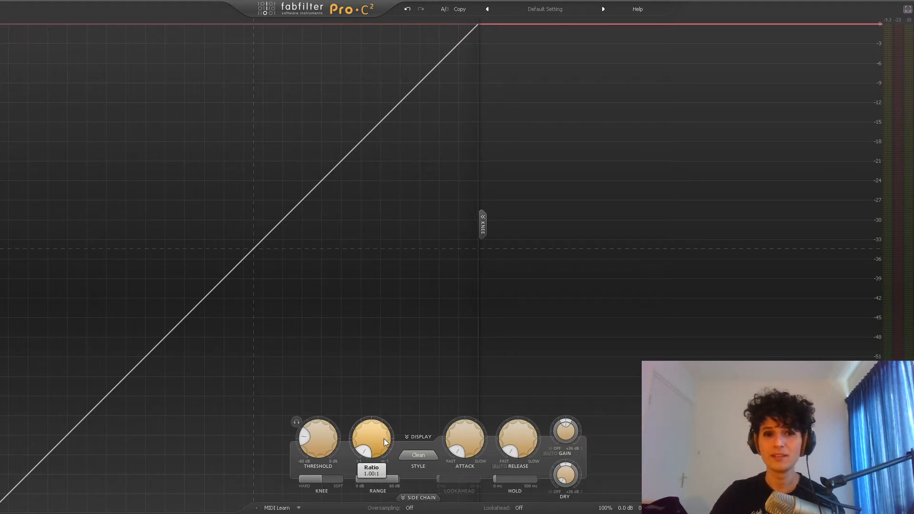
mouse_move(383, 439)
mouse_down()
mouse_move(378, 421)
mouse_move(379, 440)
mouse_up()
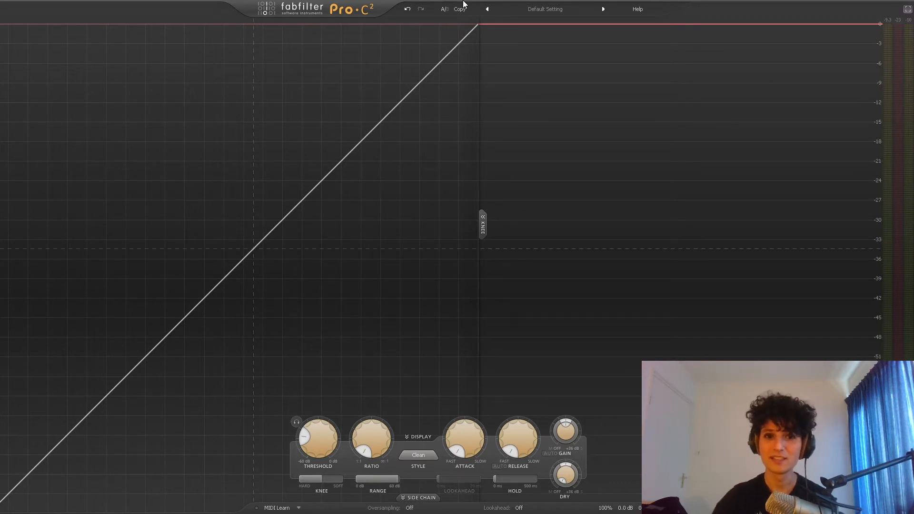
mouse_move(324, 441)
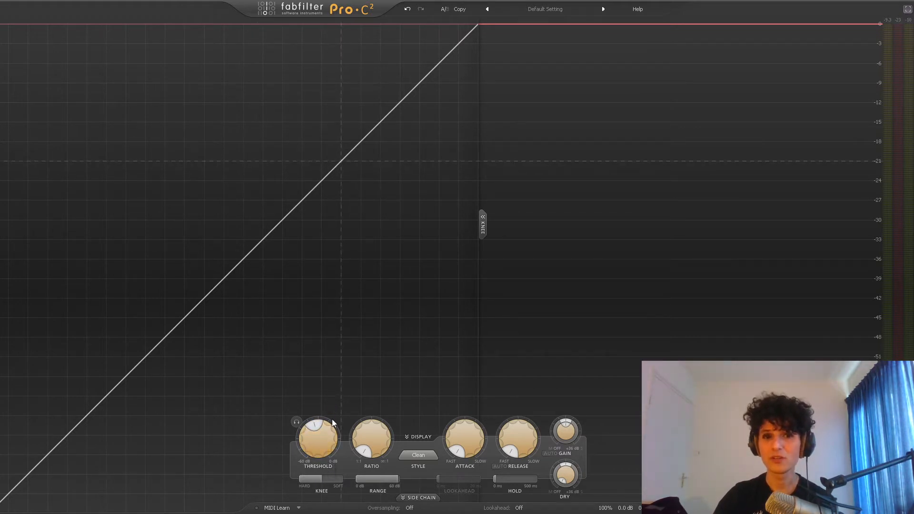
drag(333, 434, 404, 263)
drag(323, 447, 327, 399)
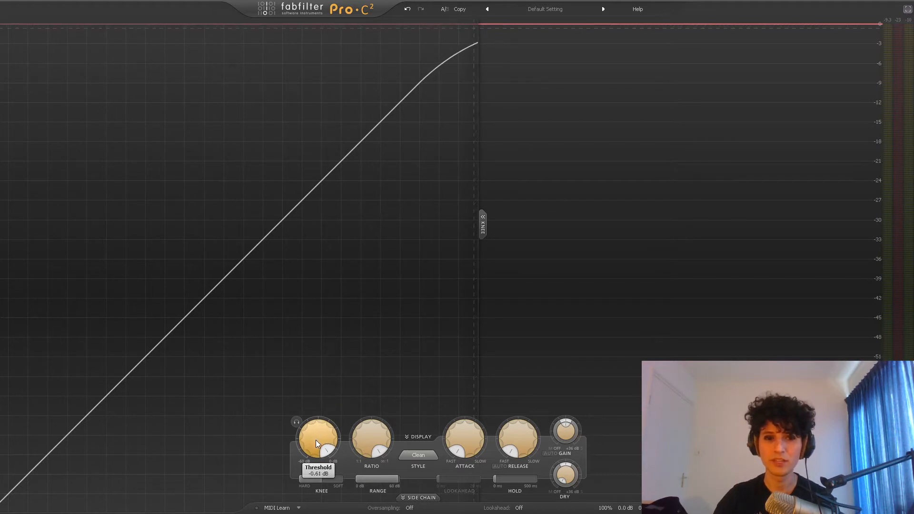
drag(316, 439, 322, 425)
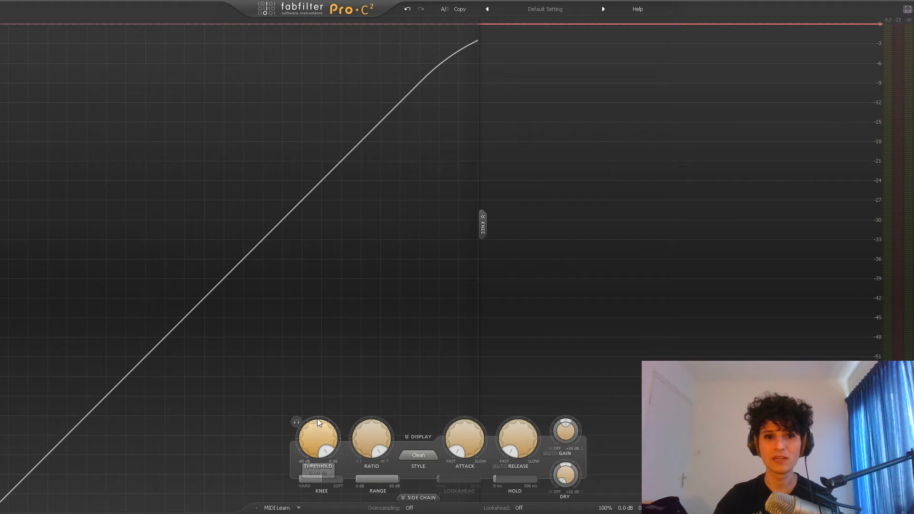
- Play the drums and sweep the threshold down and up, ending at about -31 dB
key(space)
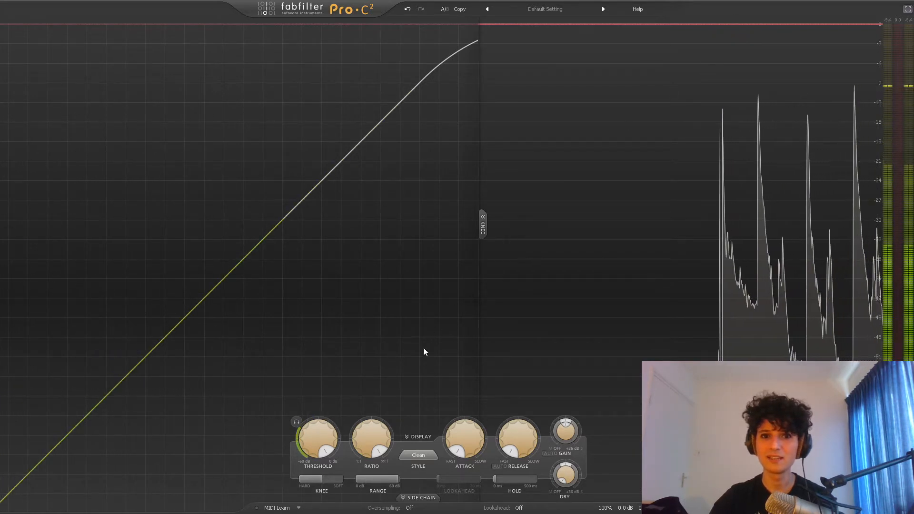
drag(307, 450, 308, 491)
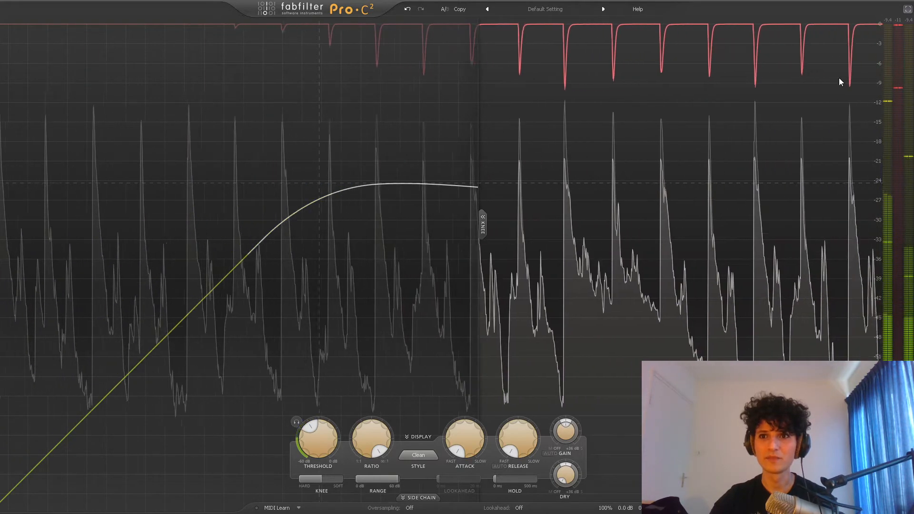
mouse_move(319, 450)
drag(318, 450, 335, 372)
drag(323, 422, 313, 502)
drag(316, 448, 314, 486)
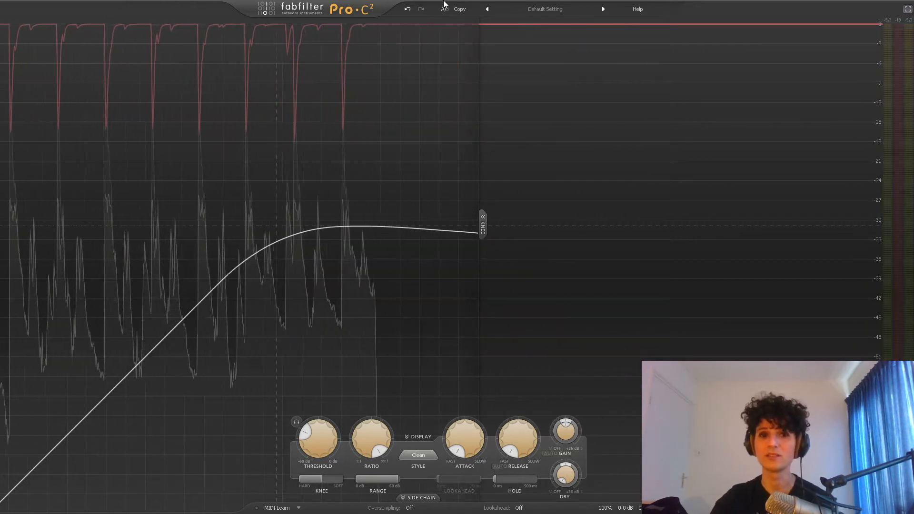
- Raise the threshold to 0 dB with a 1:1 ratio, then set the threshold to about -19.5 dB and the ratio to 2:1
mouse_move(330, 442)
drag(330, 442, 327, 358)
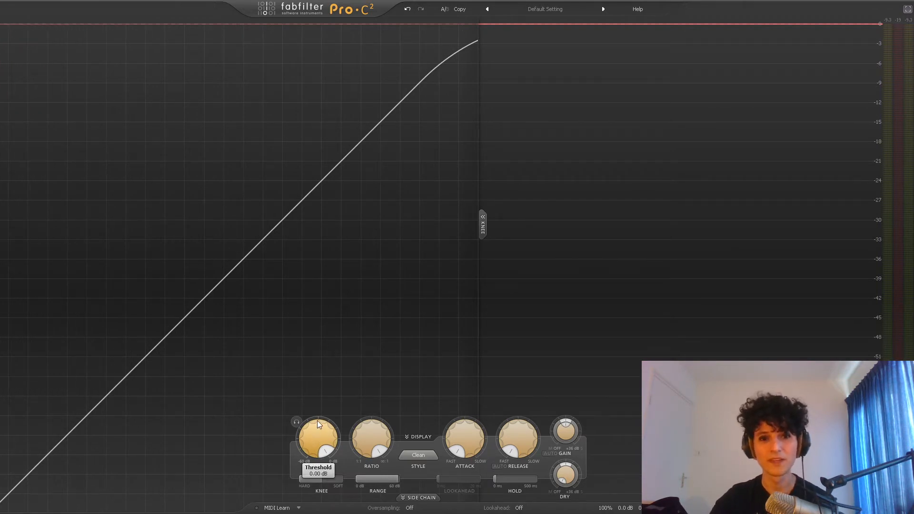
drag(379, 435, 378, 448)
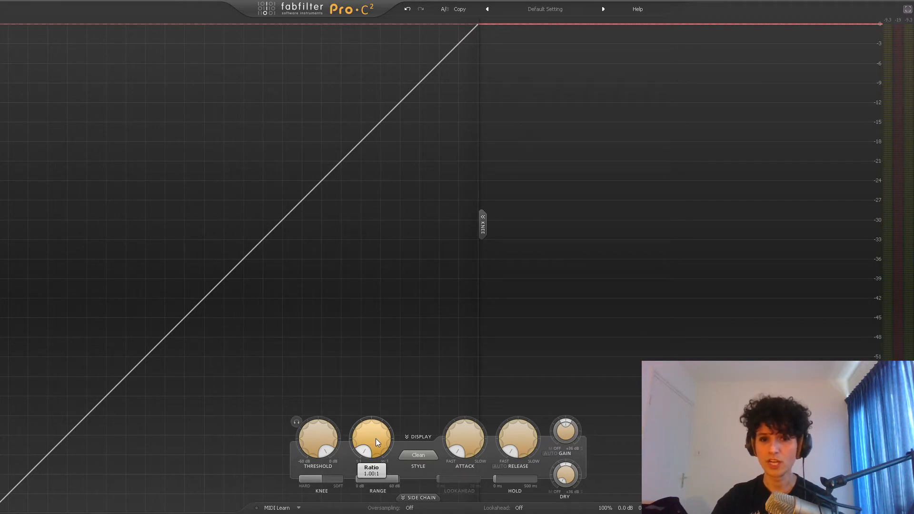
mouse_move(312, 434)
mouse_down()
mouse_move(313, 481)
mouse_move(319, 441)
mouse_up()
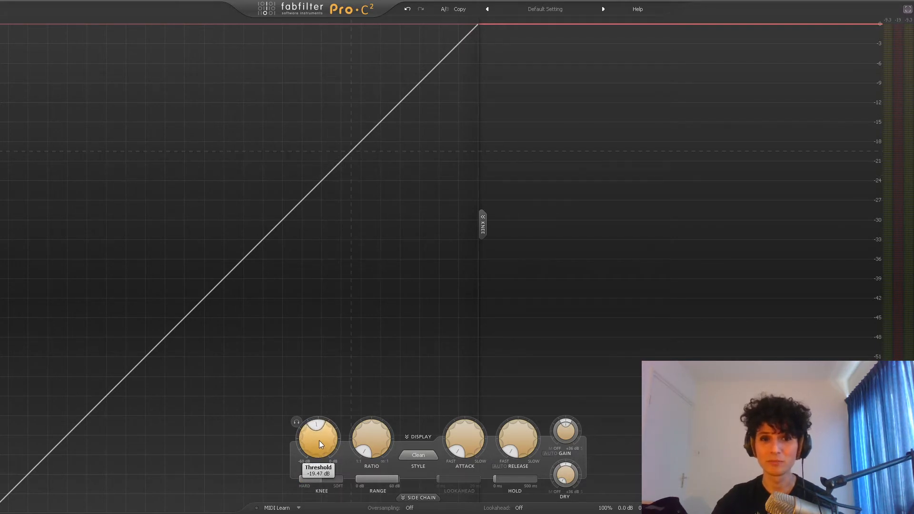
double_click(376, 441)
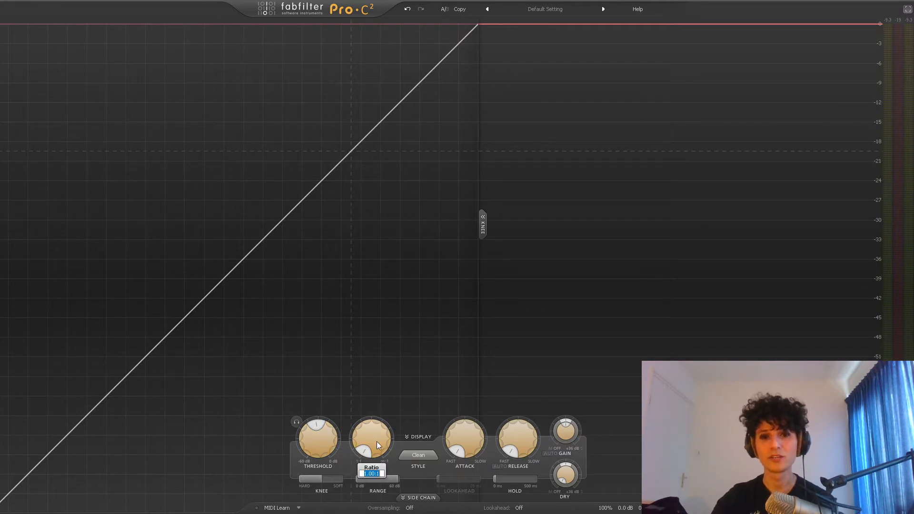
text(2)
key(Return)
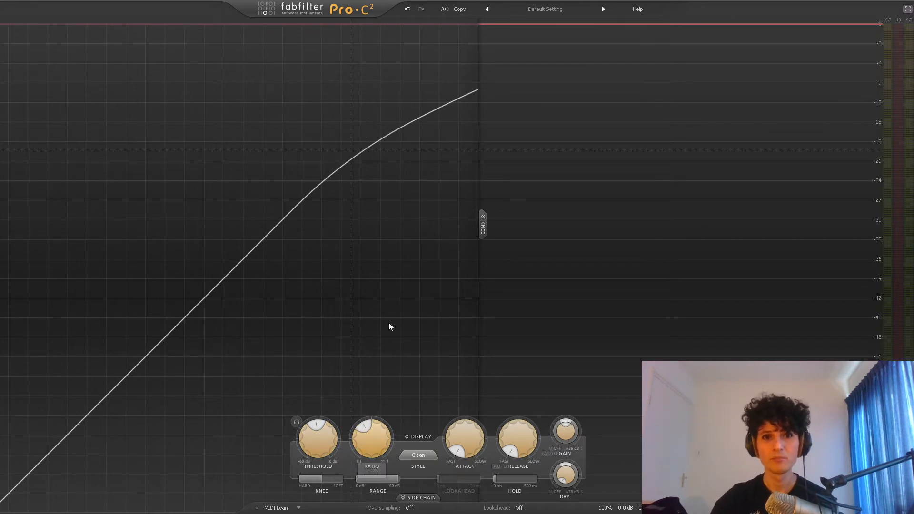
- Set the knee to fully hard and the ratio to exactly 2:1
drag(329, 480, 241, 482)
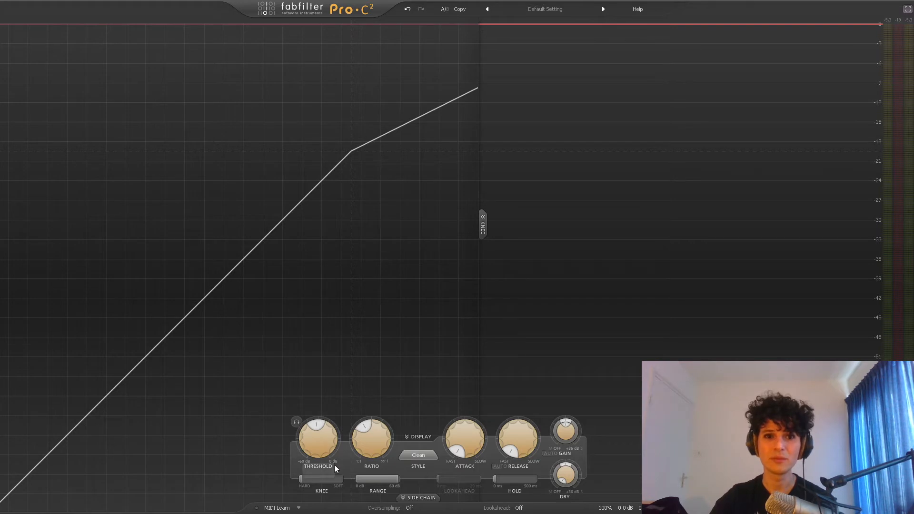
mouse_move(369, 463)
mouse_down()
mouse_move(368, 494)
mouse_move(375, 458)
mouse_up()
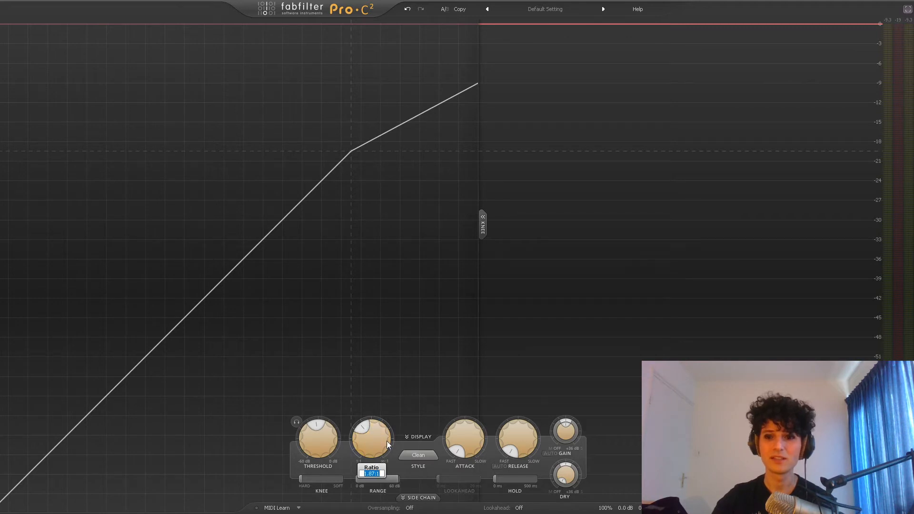
text(2)
key(Return)
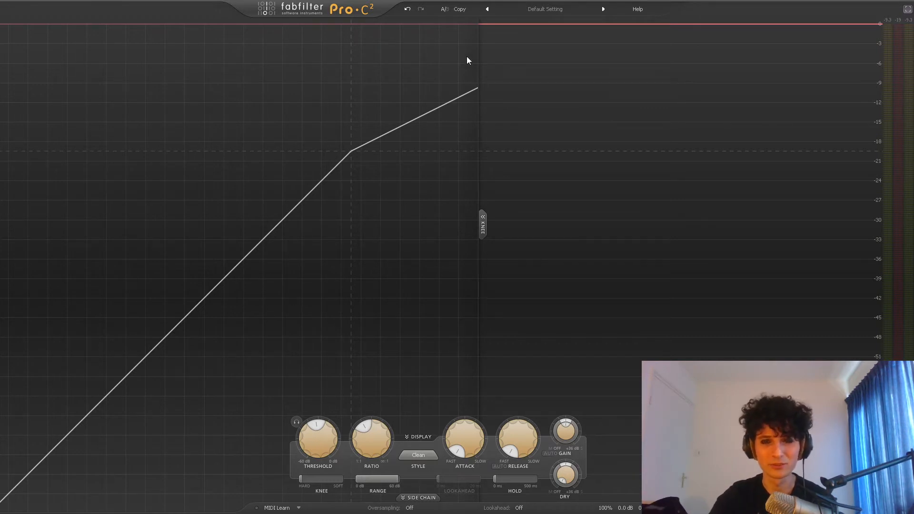
- With the drums playing, lower the threshold to about -29.3 dB and raise the wet gain to about +4.2 dB
mouse_move(313, 439)
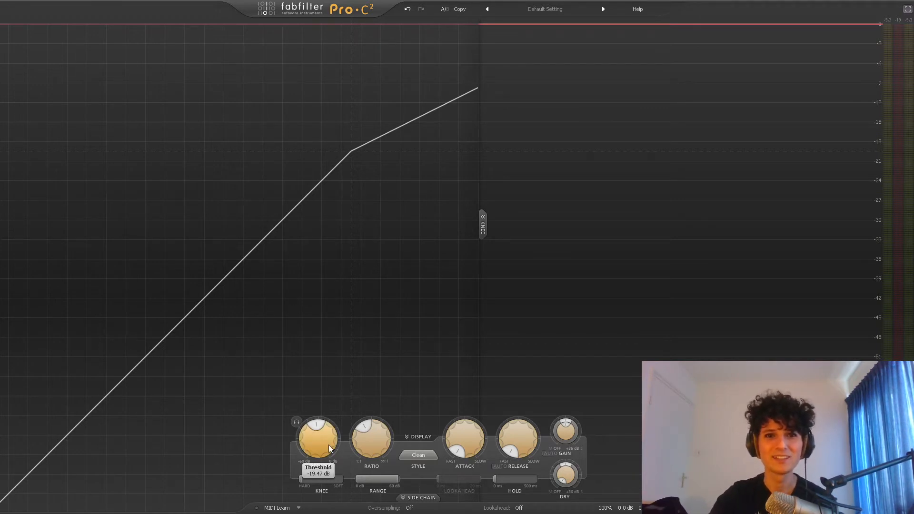
key(space)
drag(329, 445, 319, 480)
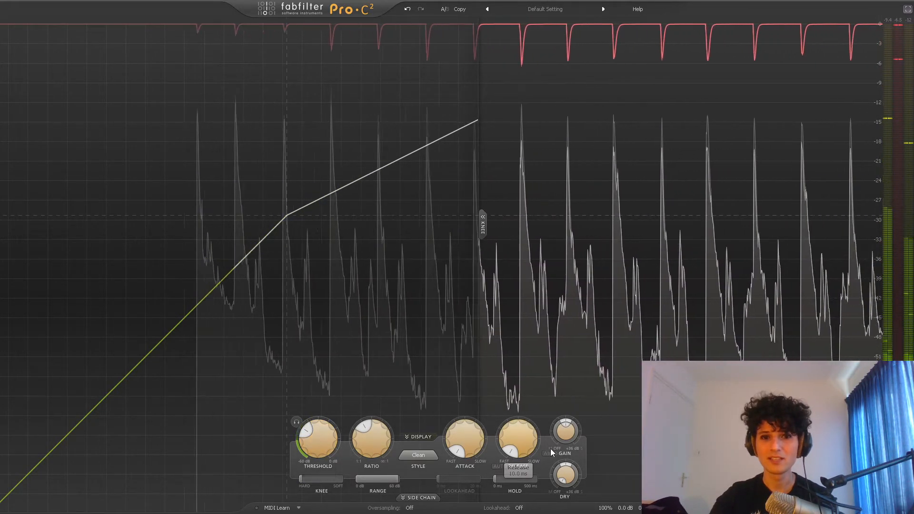
drag(565, 435, 565, 418)
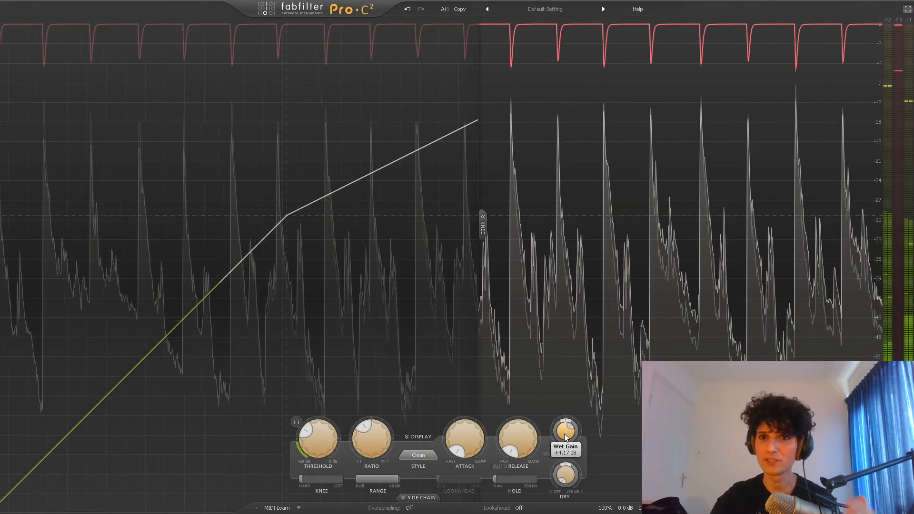
key(space)
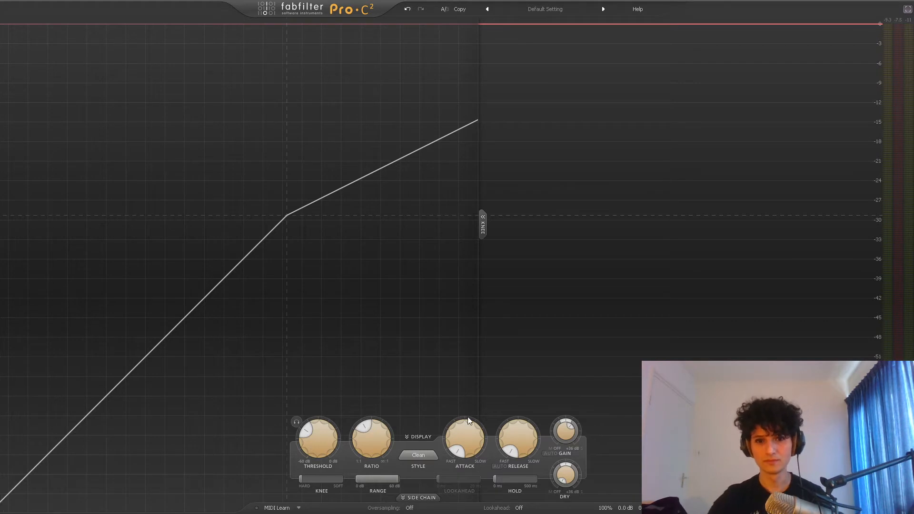
- Raise the ratio in stages from about 3:1 up to 100:1 and play the drums with that setting
mouse_move(364, 453)
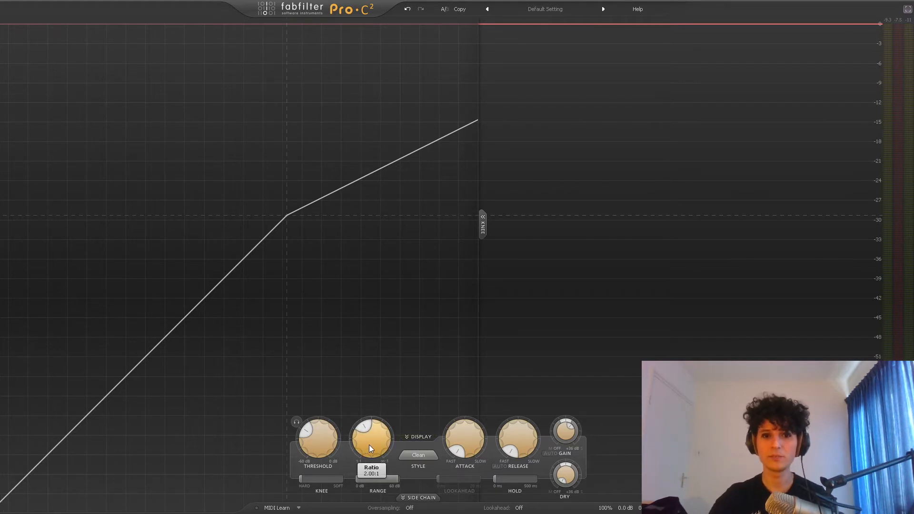
scroll(370, 445, up, 6)
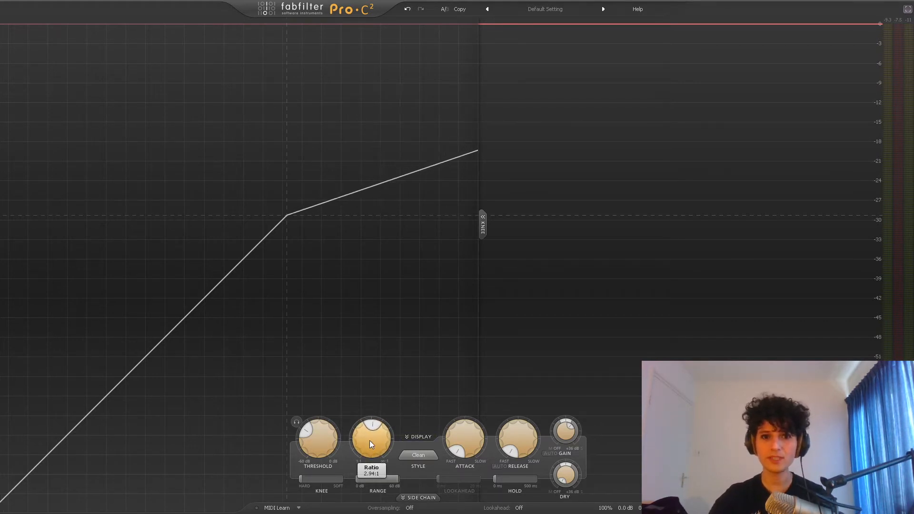
drag(369, 441, 365, 417)
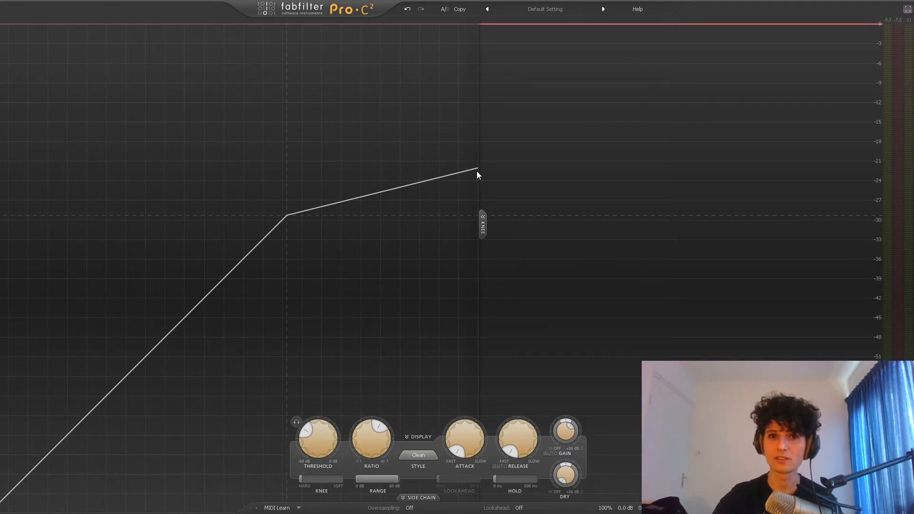
drag(476, 185, 454, 222)
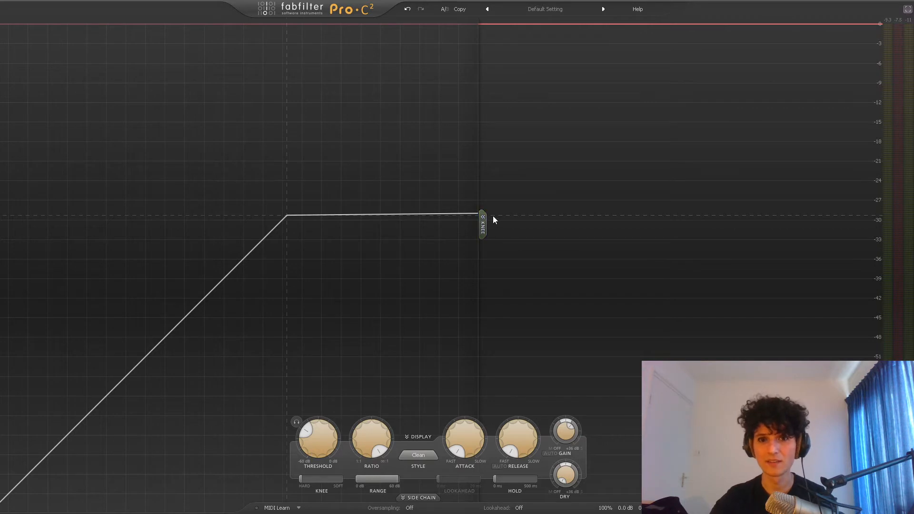
mouse_move(371, 448)
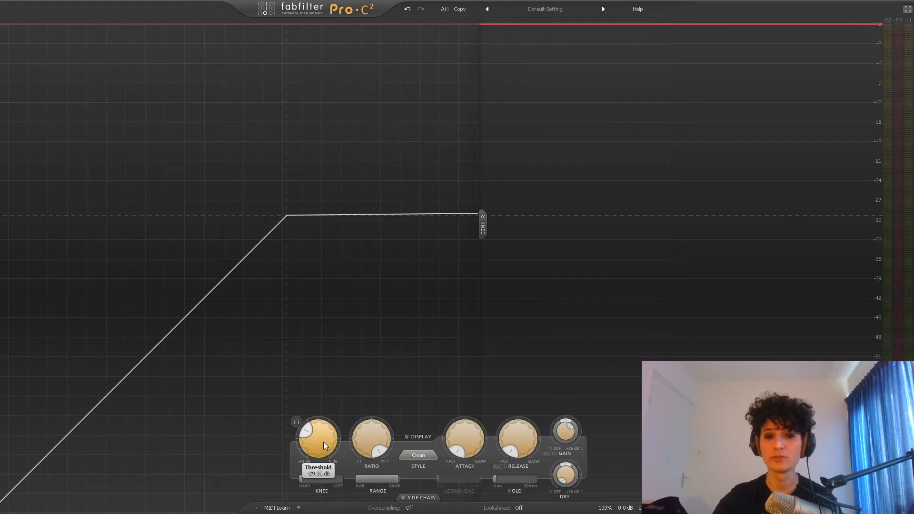
key(space)
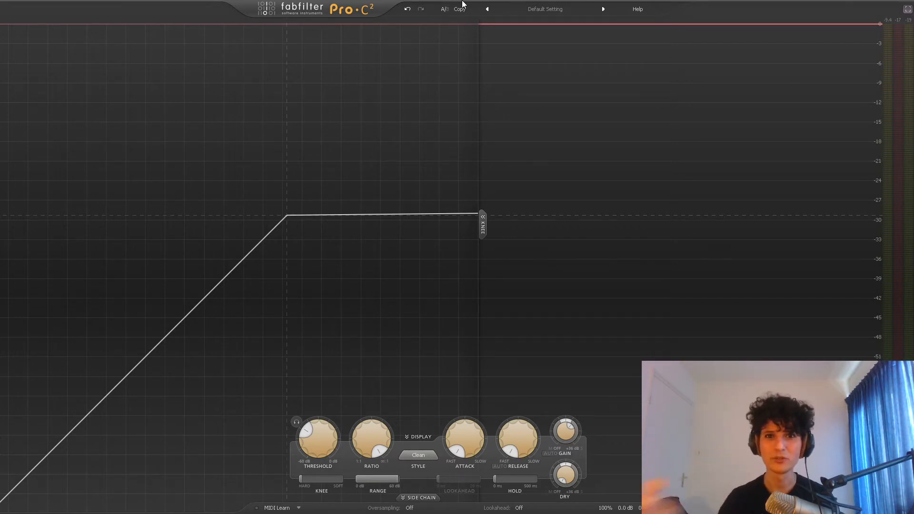
double_click(371, 438)
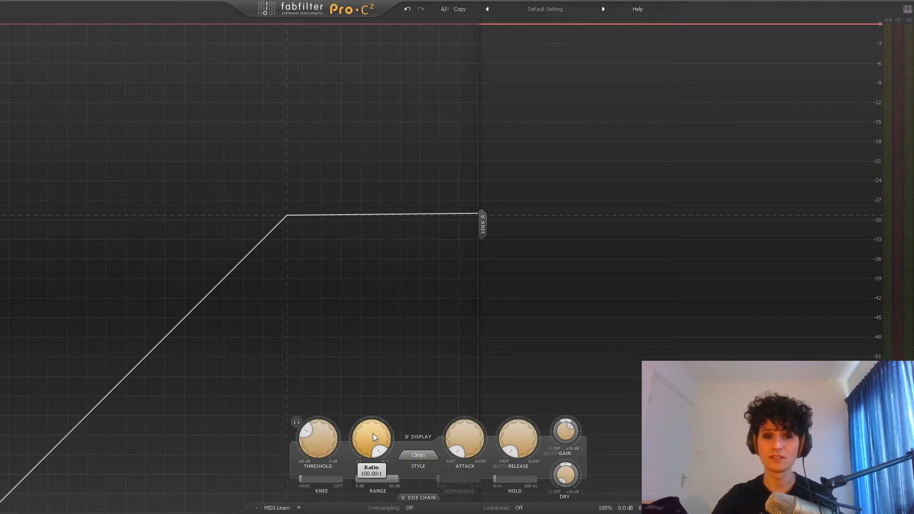
mouse_move(320, 445)
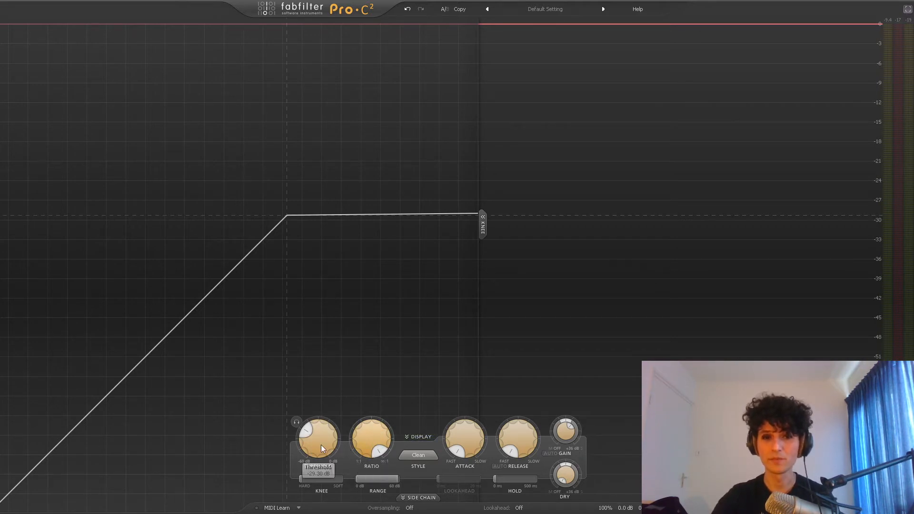
mouse_move(460, 441)
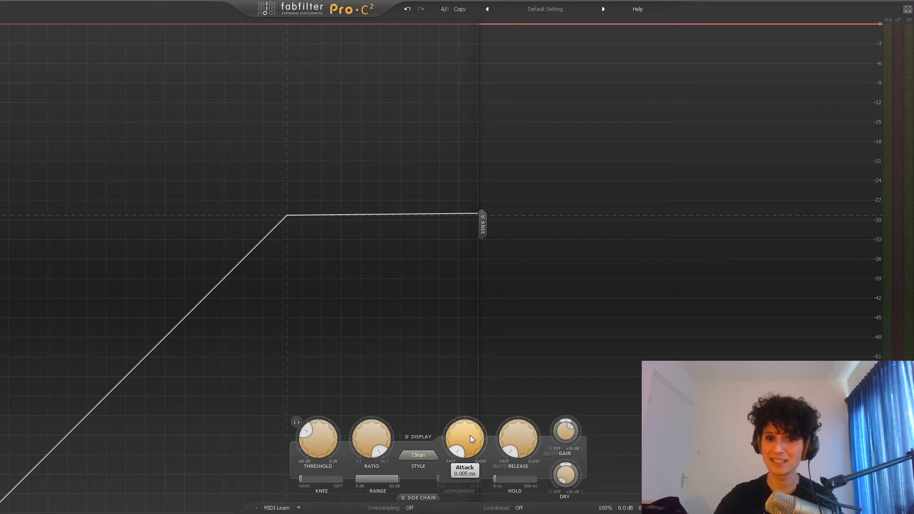
- Play the drums and raise the attack to about 24.8 ms, then stop playback
mouse_move(527, 428)
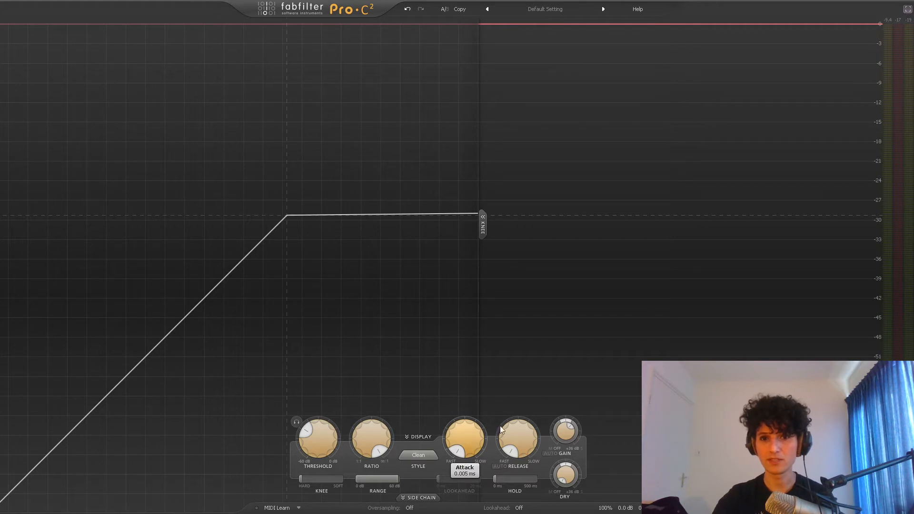
key(space)
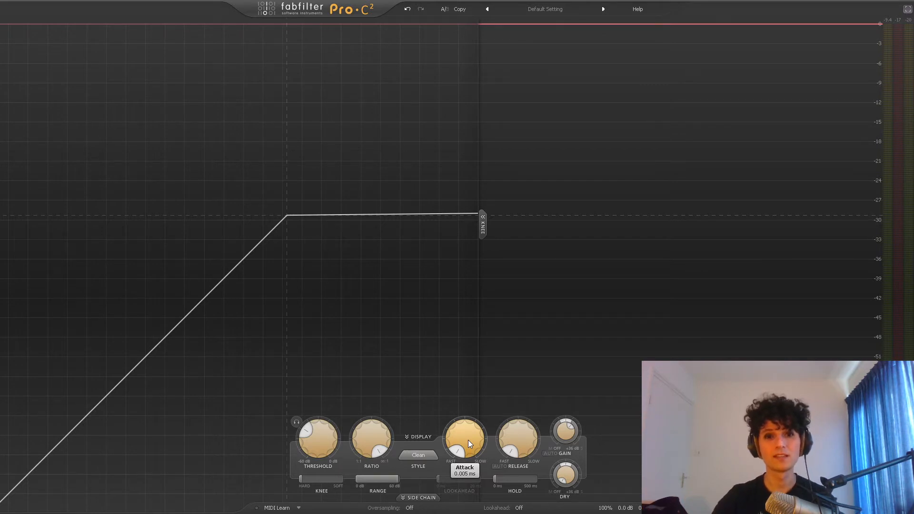
key(space)
drag(467, 438, 467, 365)
drag(471, 435, 470, 388)
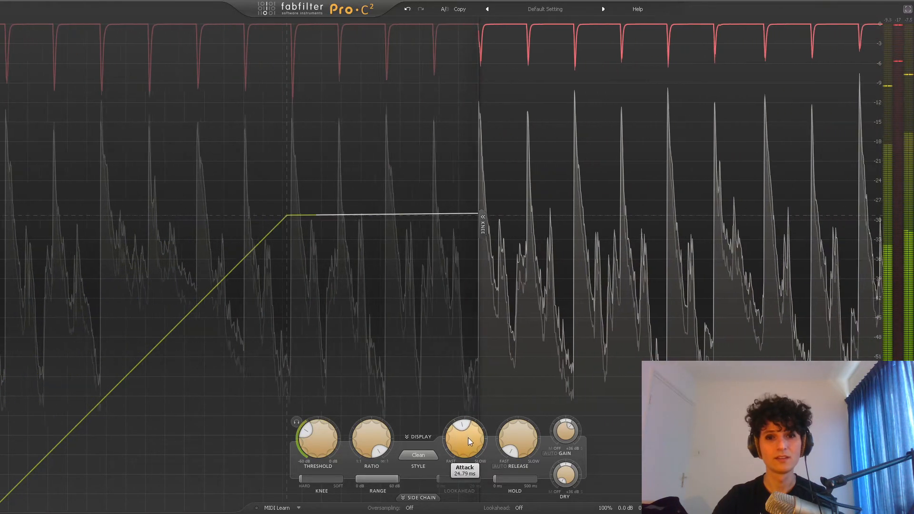
key(space)
- Set the attack to the fastest value of 0.005 ms, lower the threshold to about -41.9 dB and raise the wet gain to about +10.5 dB
drag(471, 445, 471, 496)
drag(325, 430, 323, 448)
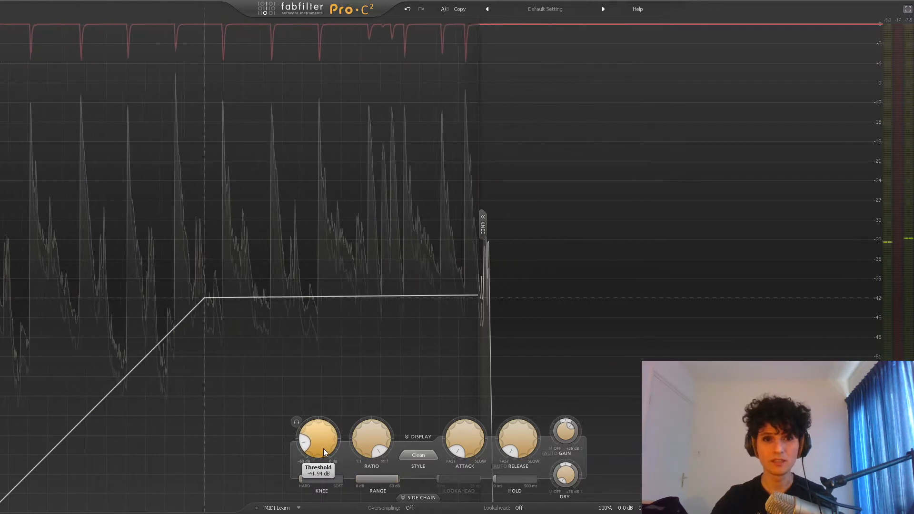
key(space)
drag(564, 432, 564, 404)
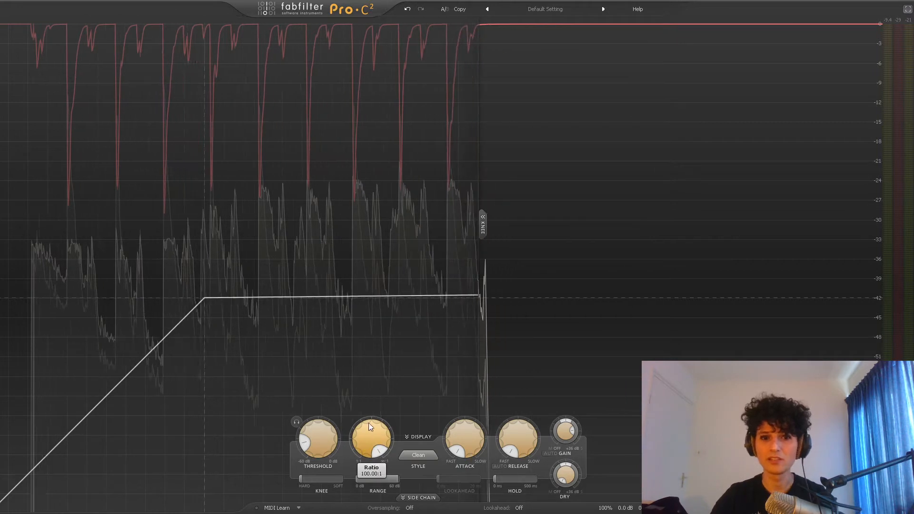
- With the drums playing, slow the attack to just below the middle of its range in one of the two A/B states
mouse_move(326, 428)
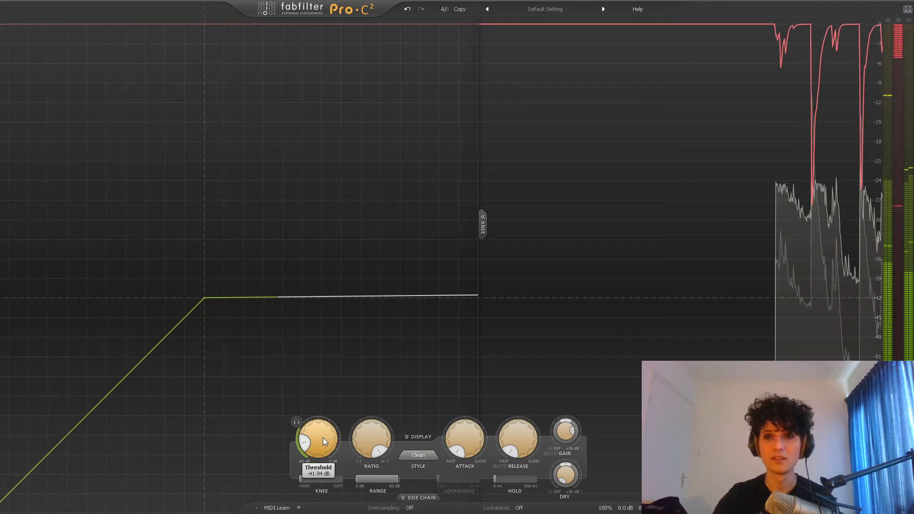
mouse_move(464, 453)
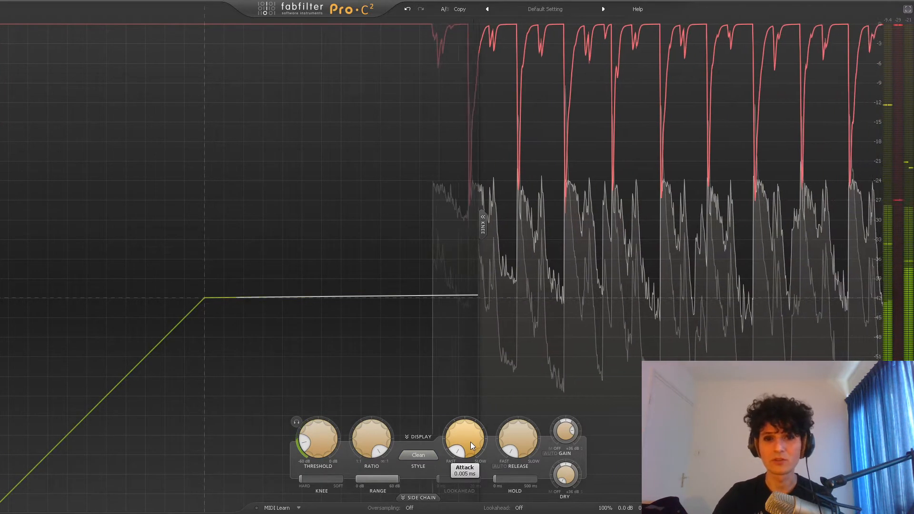
drag(470, 442, 458, 339)
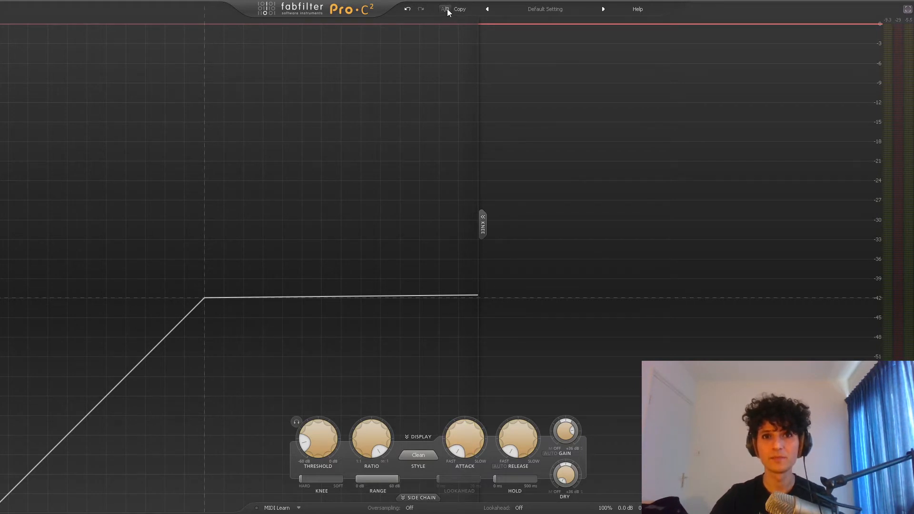
- Play the drums and switch between the A and B states to compare the fast attack with the slower one
key(space)
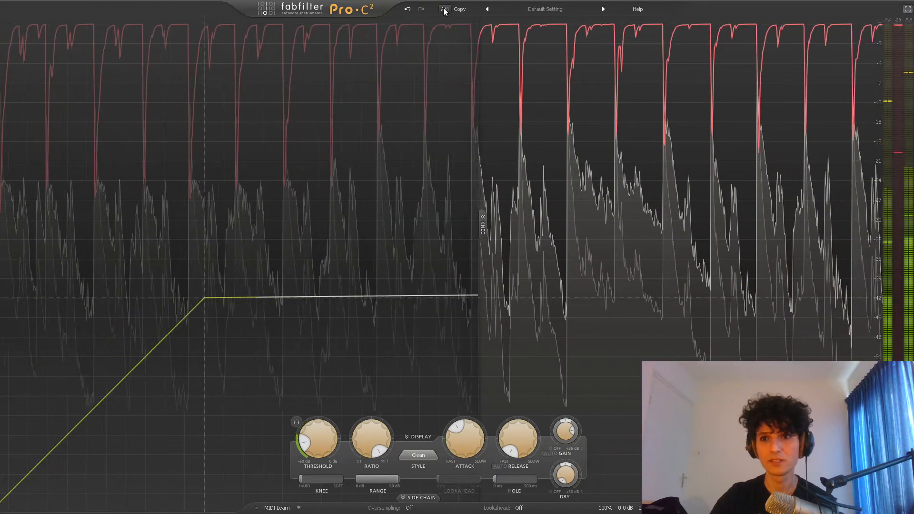
click(444, 10)
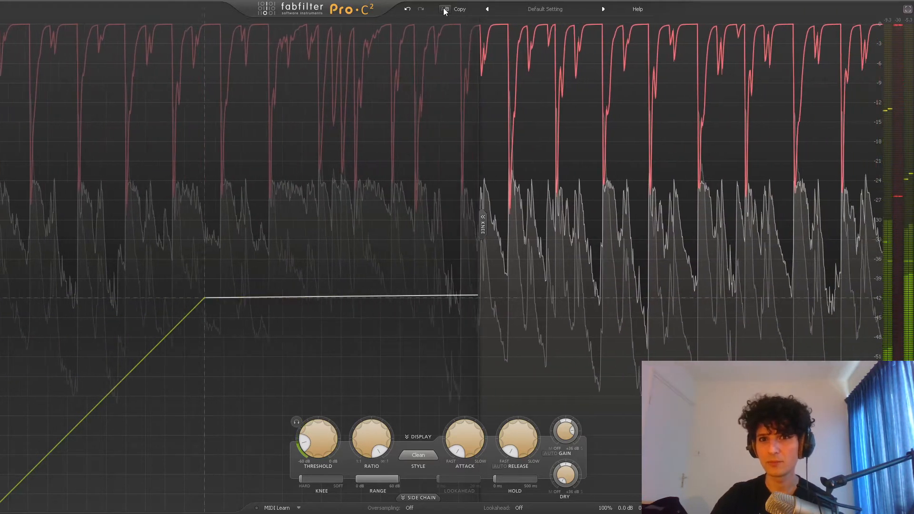
key(space)
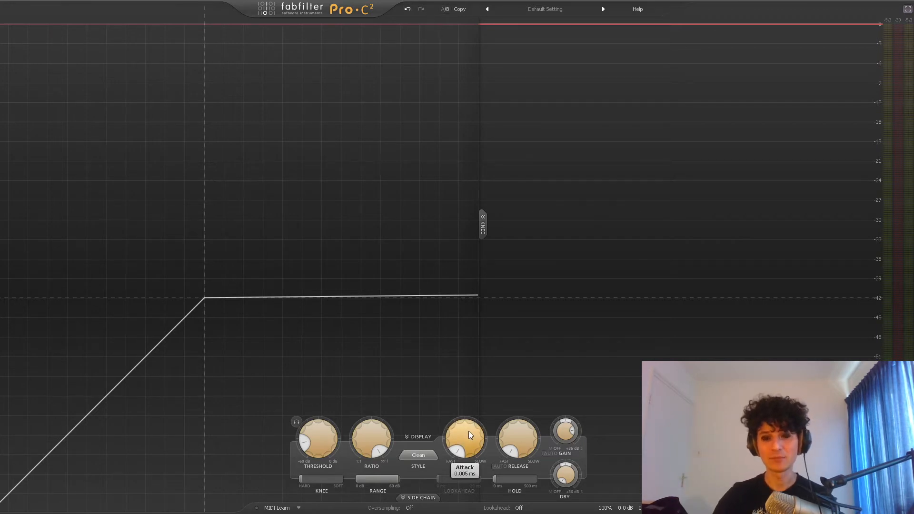
key(space)
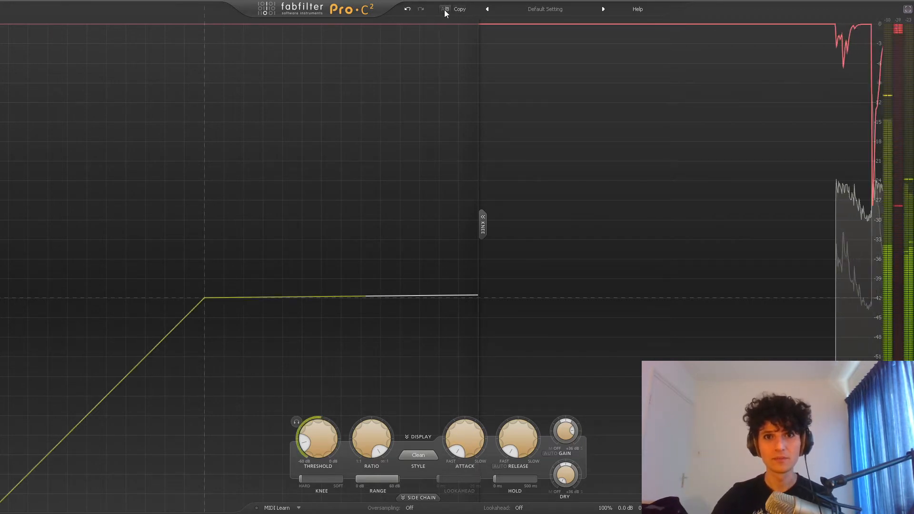
click(445, 9)
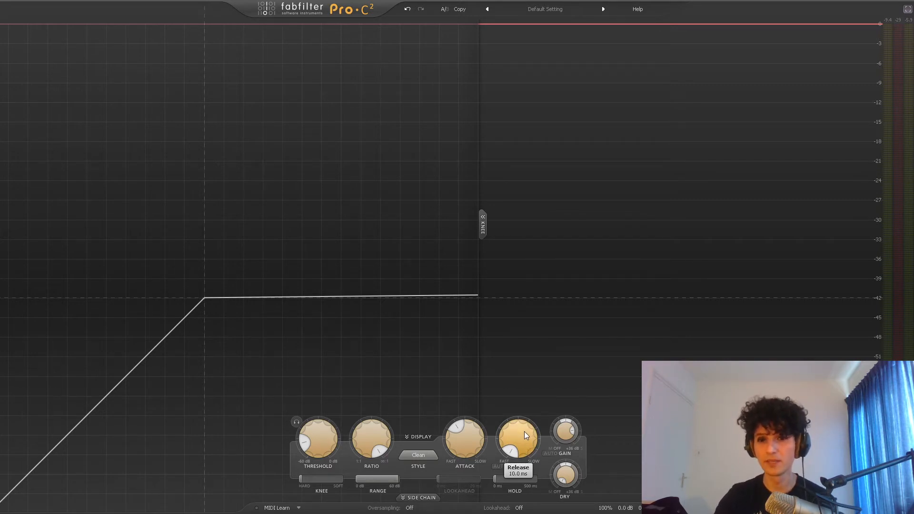
- Raise the release to its slowest value of 2500 ms and return it to 10 ms
drag(525, 440, 549, 277)
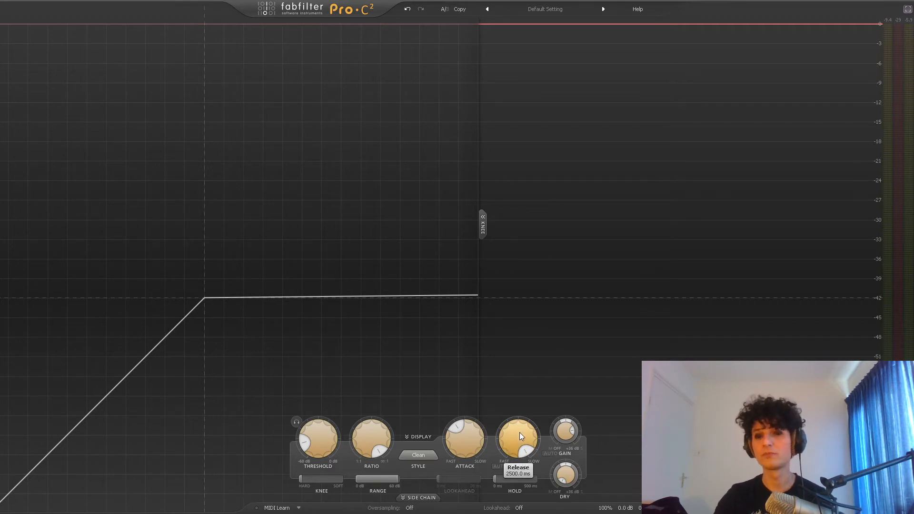
drag(520, 435, 527, 509)
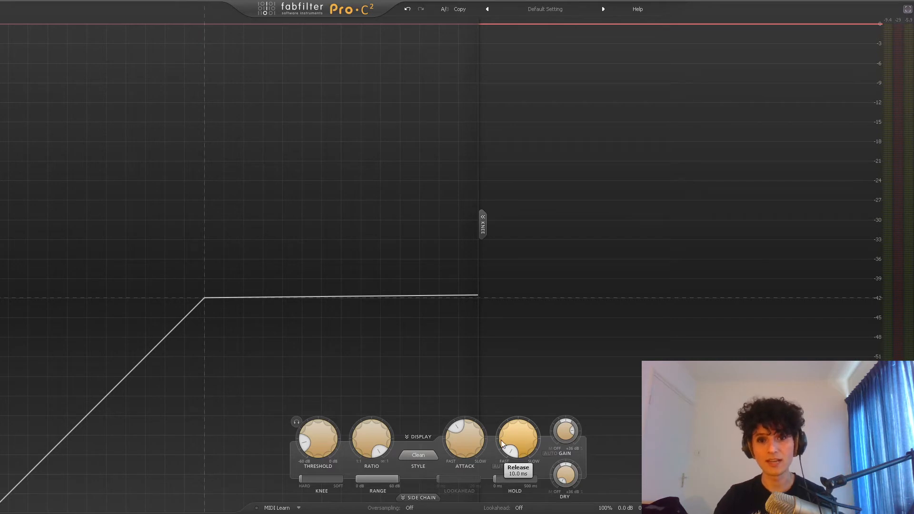
mouse_move(467, 446)
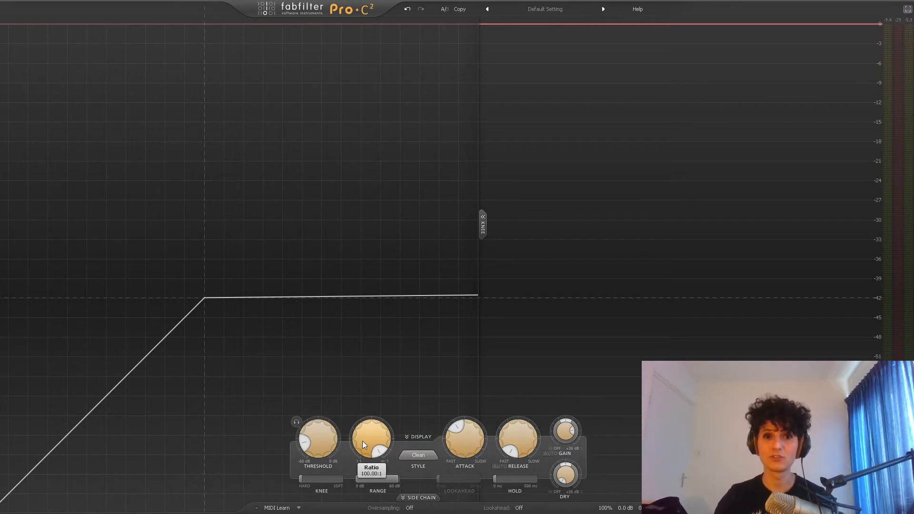
mouse_move(530, 449)
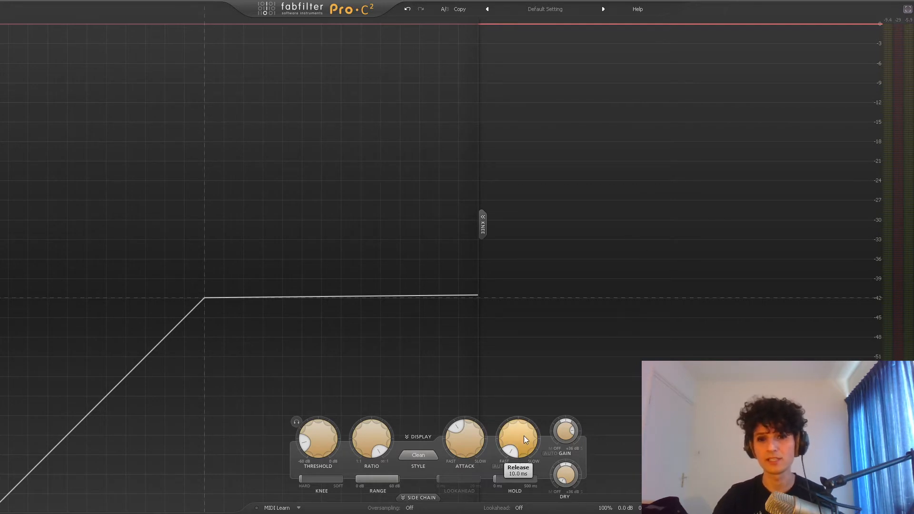
- Play the drums while raising the release in stages to about 91.5 ms, then stop playback
key(space)
drag(524, 438, 520, 380)
drag(518, 378, 522, 364)
key(space)
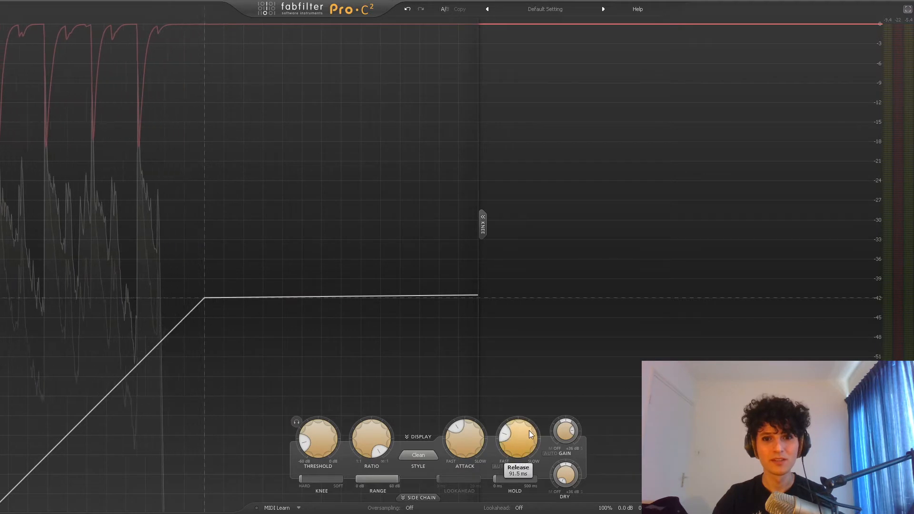
- Return the release to 10 ms in state A and play the drums to compare it with the slower release in state B
drag(529, 430, 535, 503)
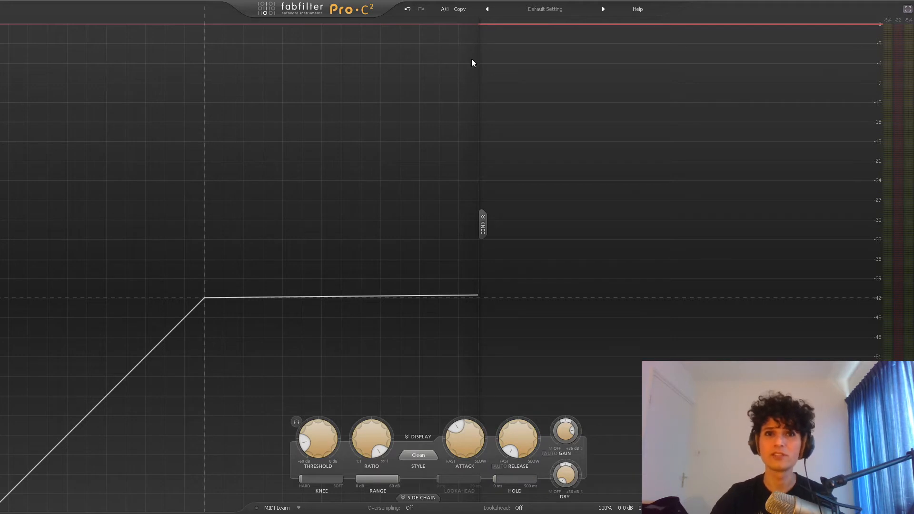
key(space)
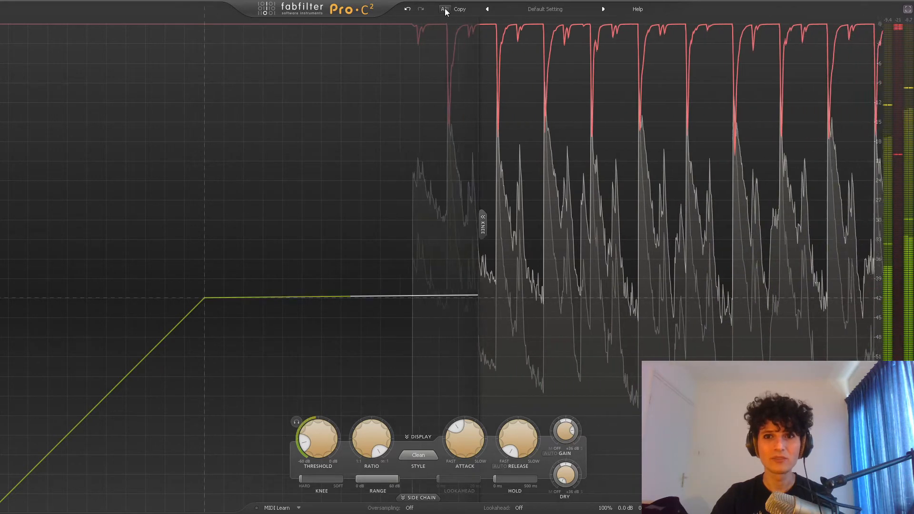
key(space)
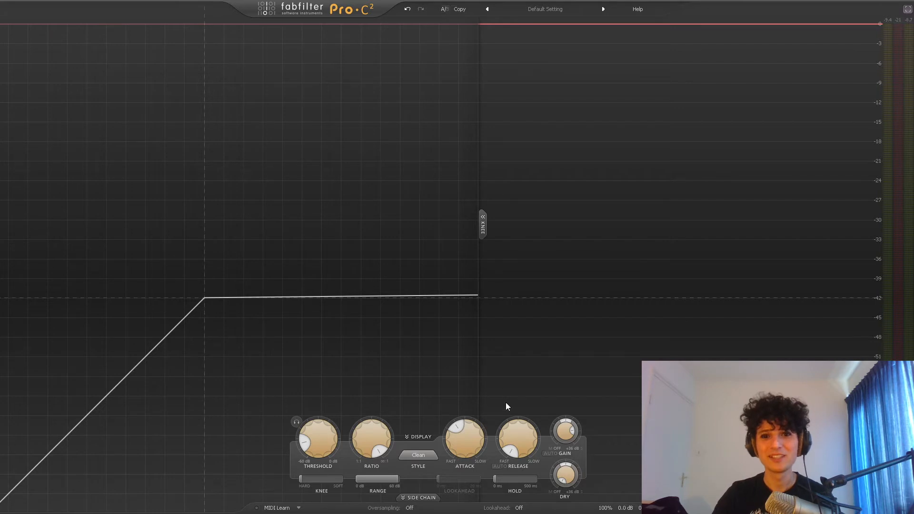
mouse_move(519, 432)
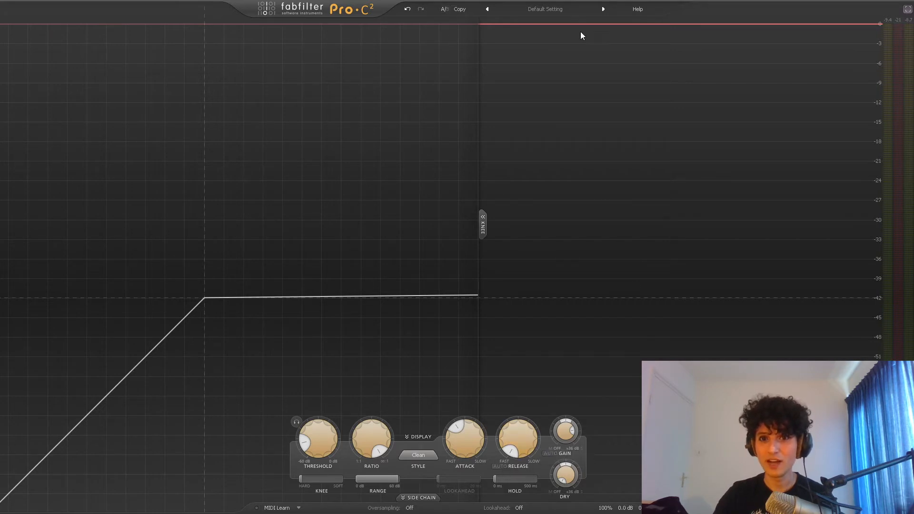
key(space)
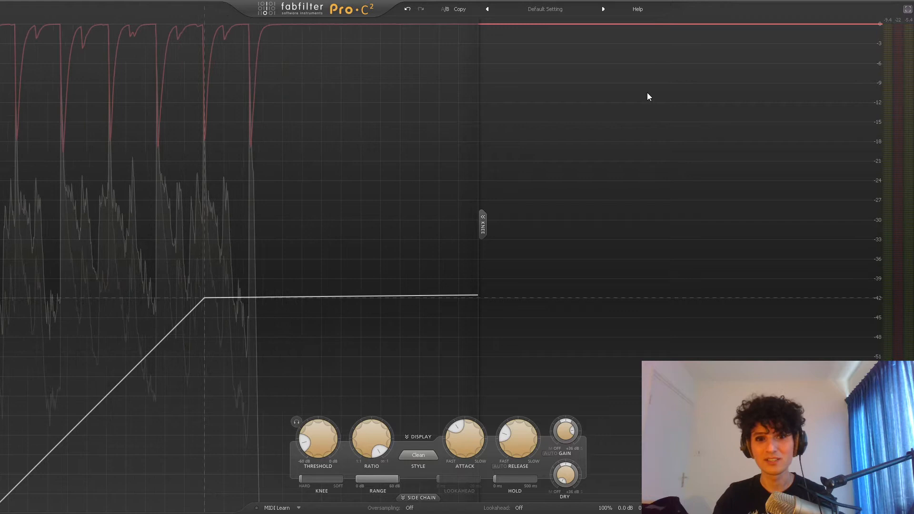
mouse_move(376, 436)
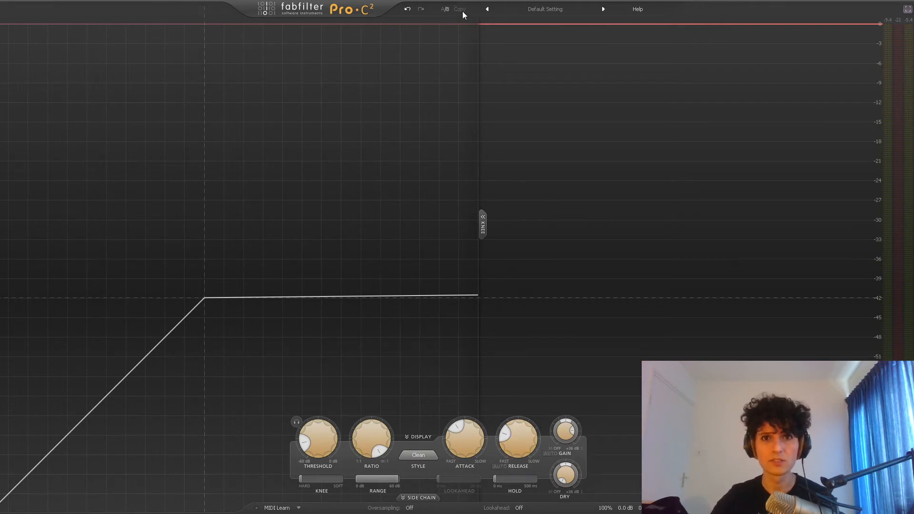
- Raise the release well towards slow in state B while the drums play, then switch to state A and play it for comparison
key(space)
drag(525, 441, 519, 350)
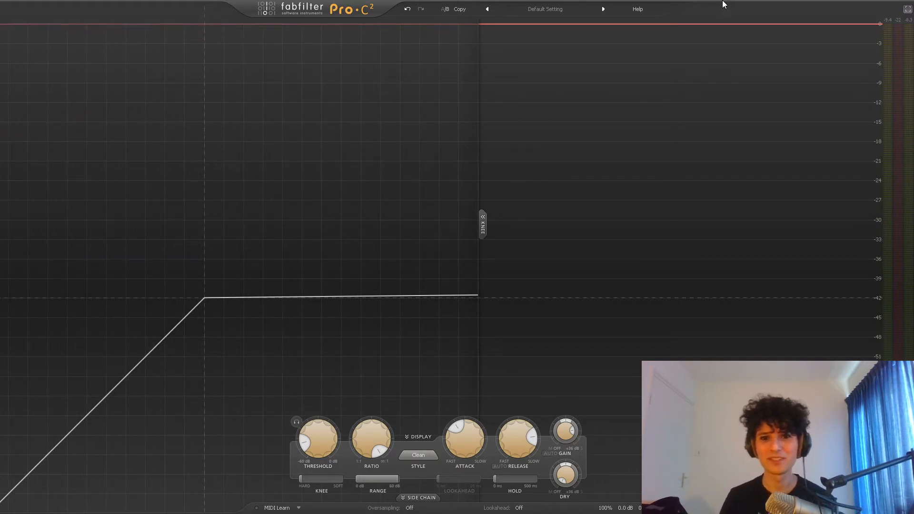
click(445, 9)
key(space)
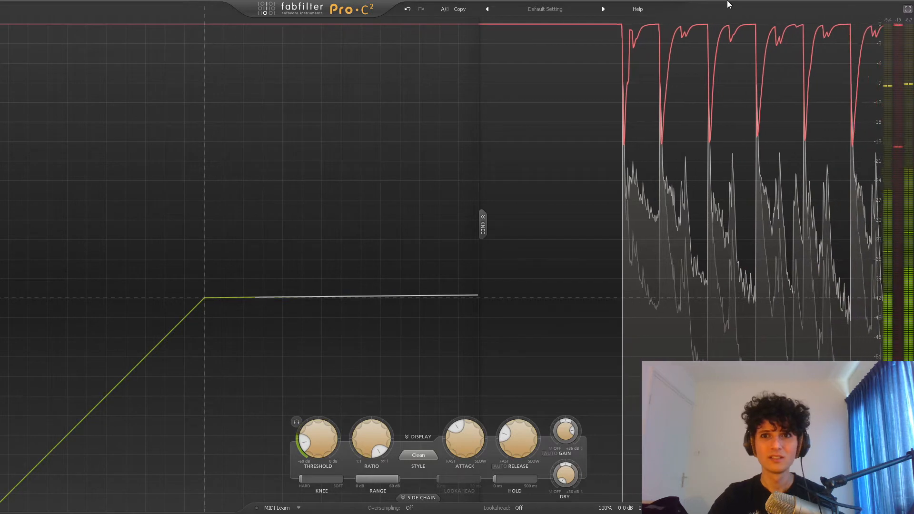
key(space)
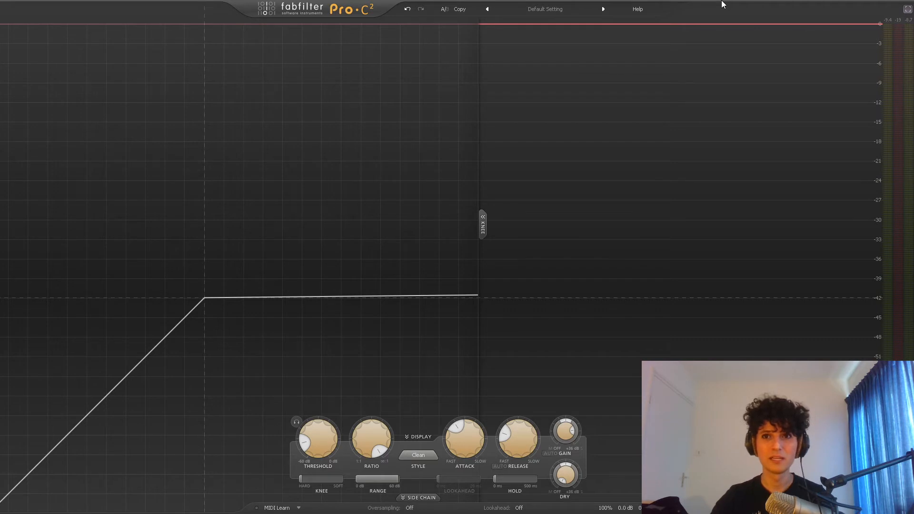
- Set the compression ratio to 4:1
double_click(367, 435)
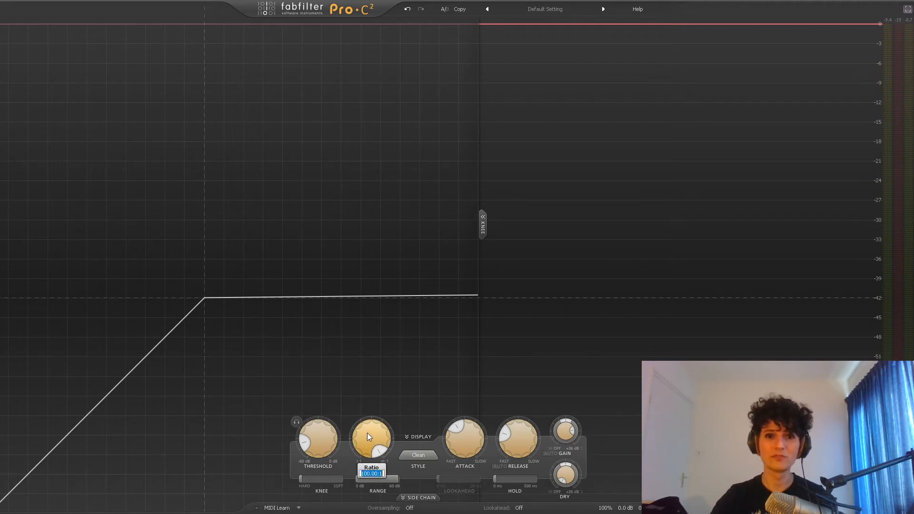
text(4)
key(Return)
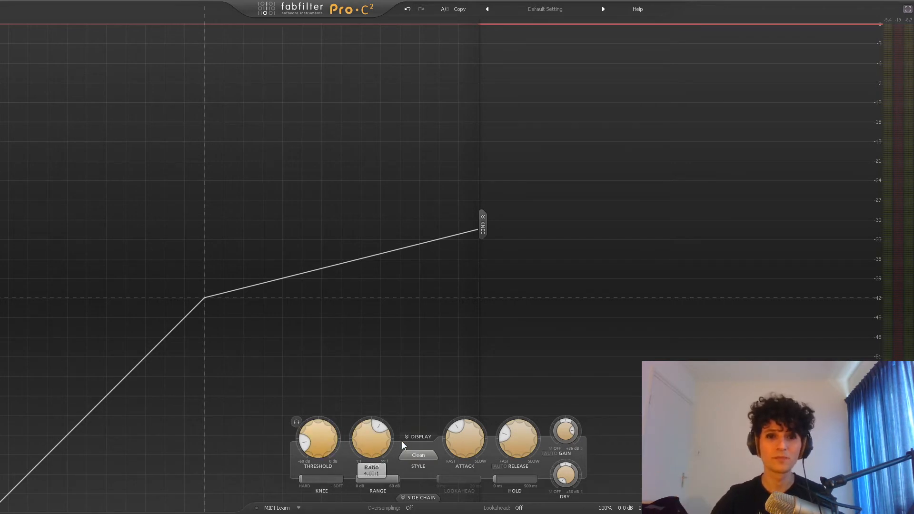
- Raise the threshold to 0 dB, then lower it in stages to about -26 dB with the drums playing
drag(322, 447, 351, 310)
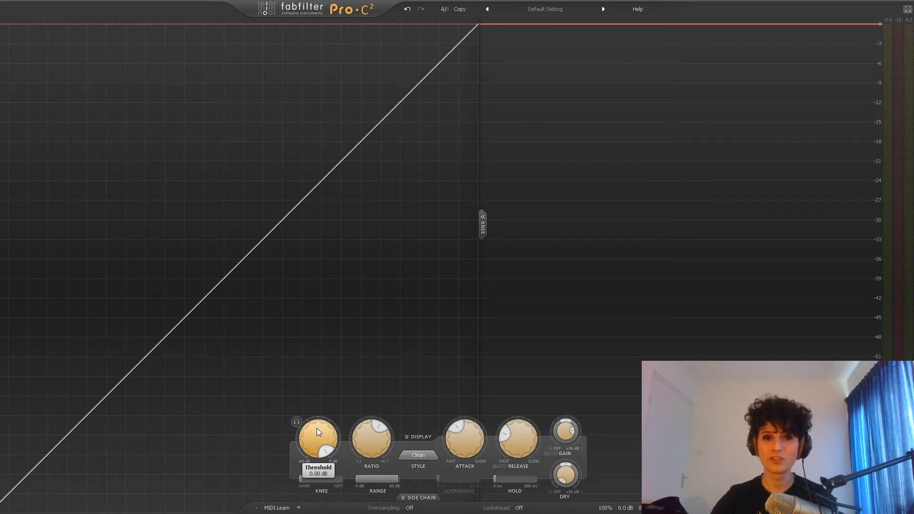
drag(317, 432, 310, 512)
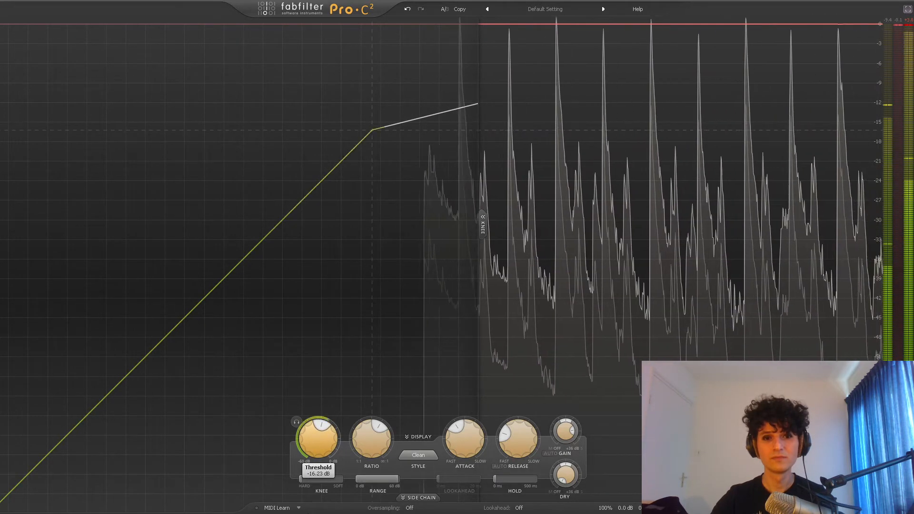
drag(316, 449, 314, 490)
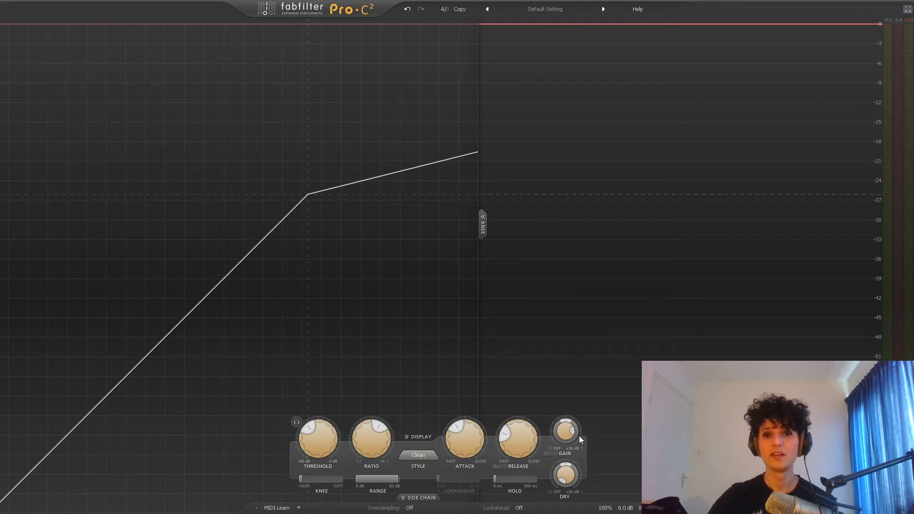
- Set the wet gain to 0 dB
drag(564, 432, 563, 439)
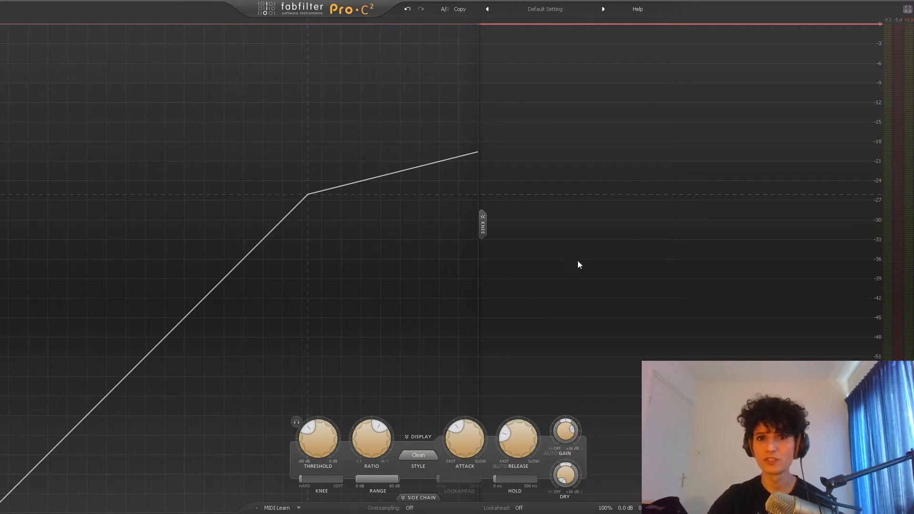
mouse_move(563, 439)
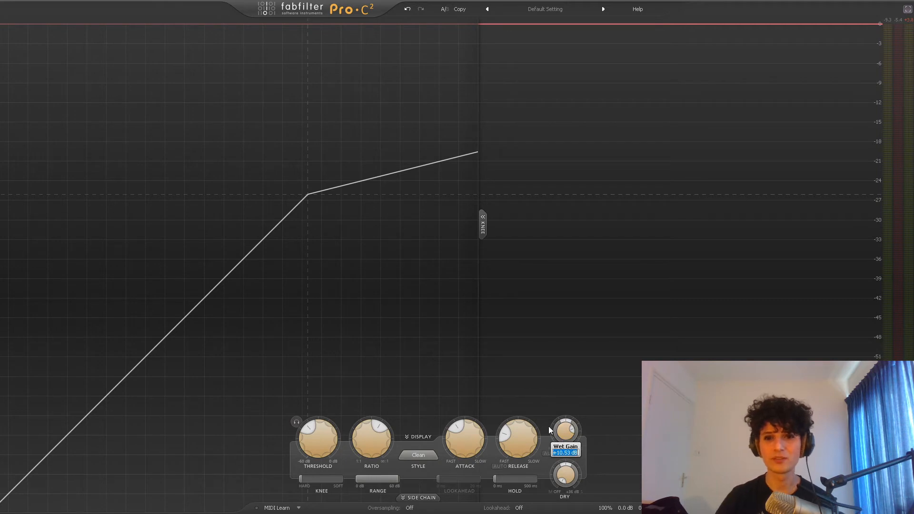
text(0)
key(Return)
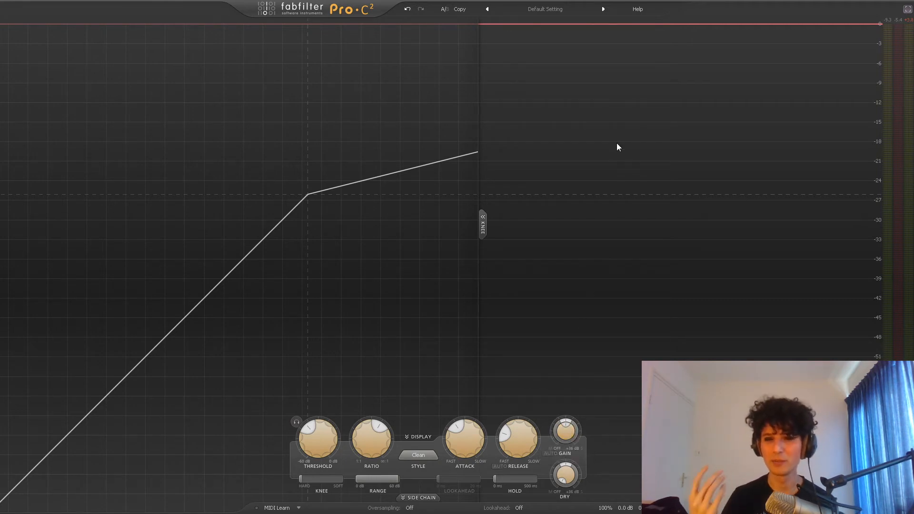
- Lower the threshold to about -48 dB, raise the ratio to 100:1 and play the drums with the wet gain raised to +27 dB
drag(375, 445, 332, 478)
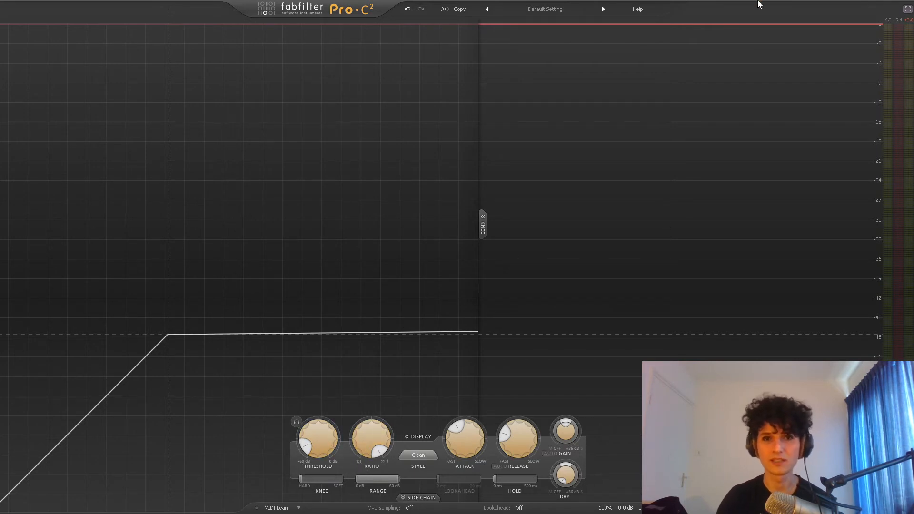
key(space)
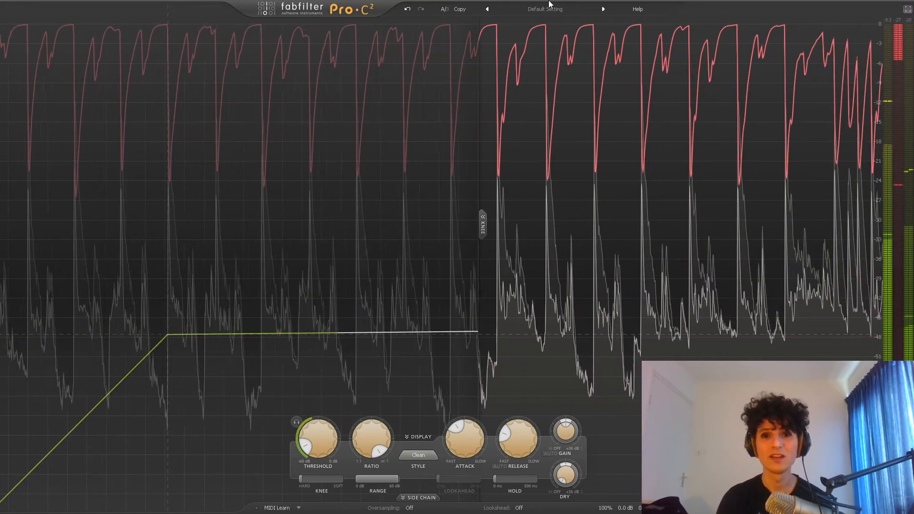
mouse_move(569, 435)
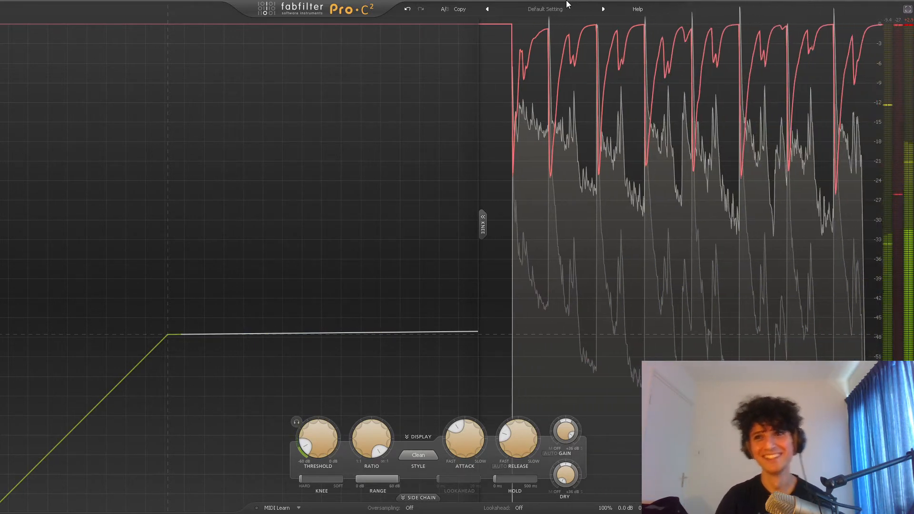
- Reset the wet gain to 0 dB and set the compression ratio to 4:1
double_click(566, 432)
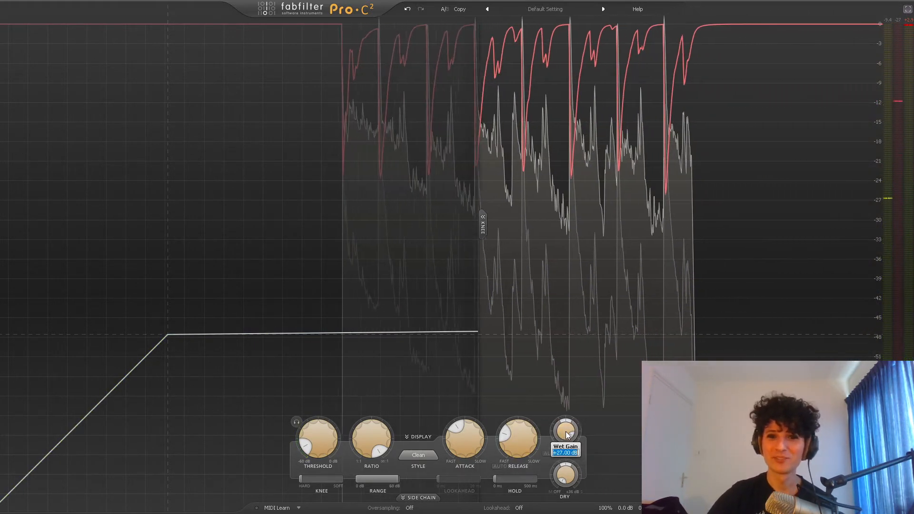
text(0)
key(Return)
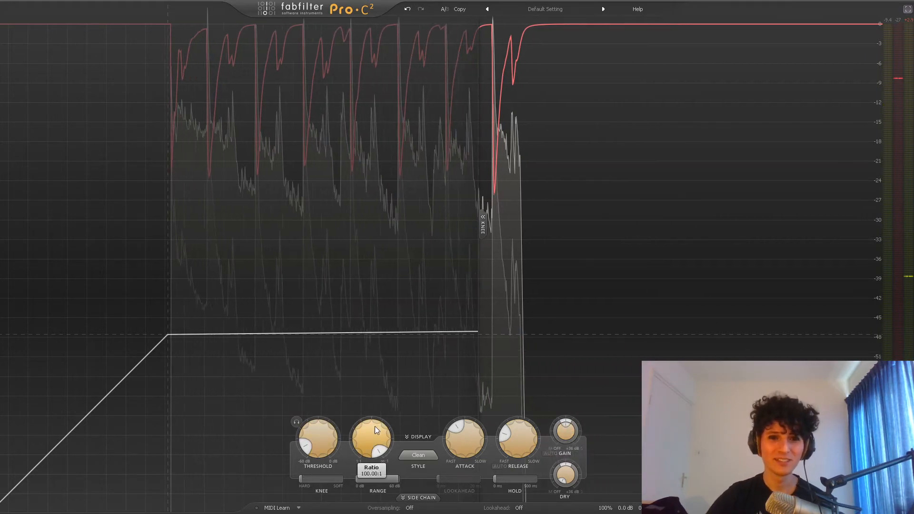
drag(375, 426, 370, 464)
double_click(370, 448)
text(4)
key(Return)
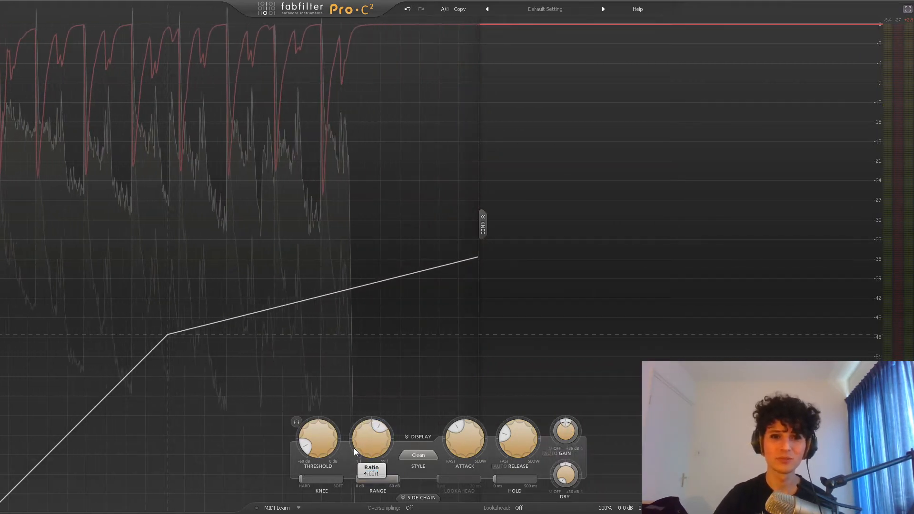
- Raise the threshold to about -23 dB, then lower it to about -28 dB with the drums playing
drag(325, 431, 340, 389)
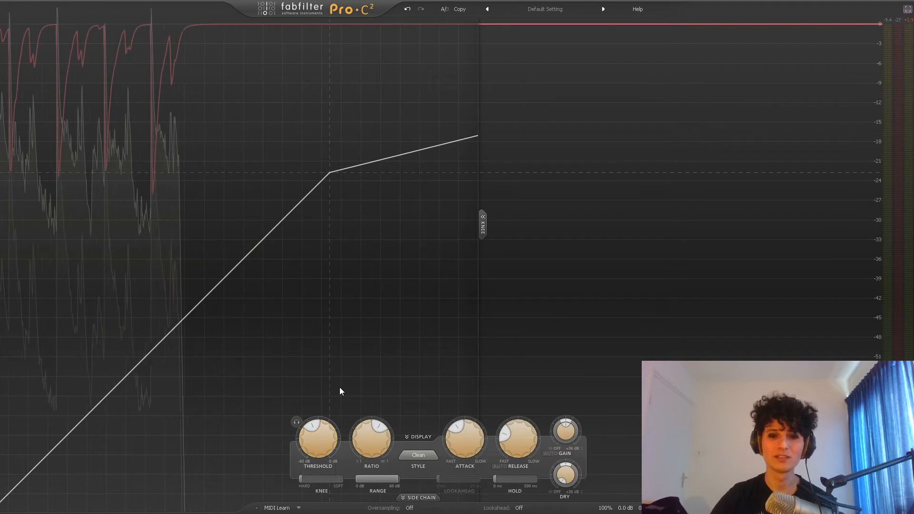
key(space)
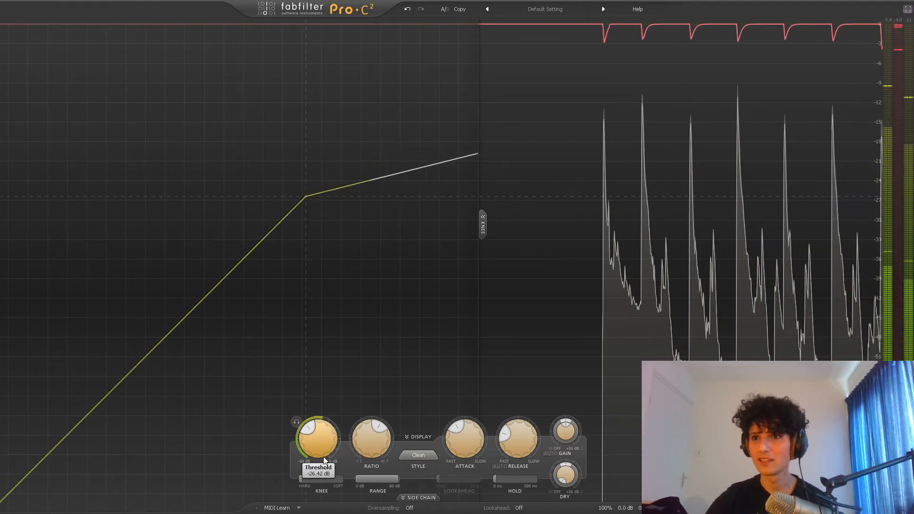
drag(324, 459, 323, 463)
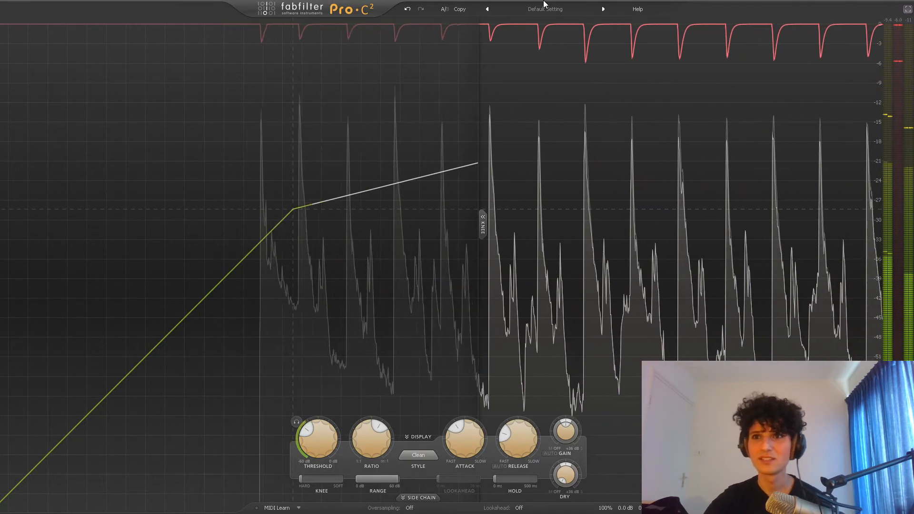
- Set the wet gain to +6 dB to make up for the compression
double_click(564, 434)
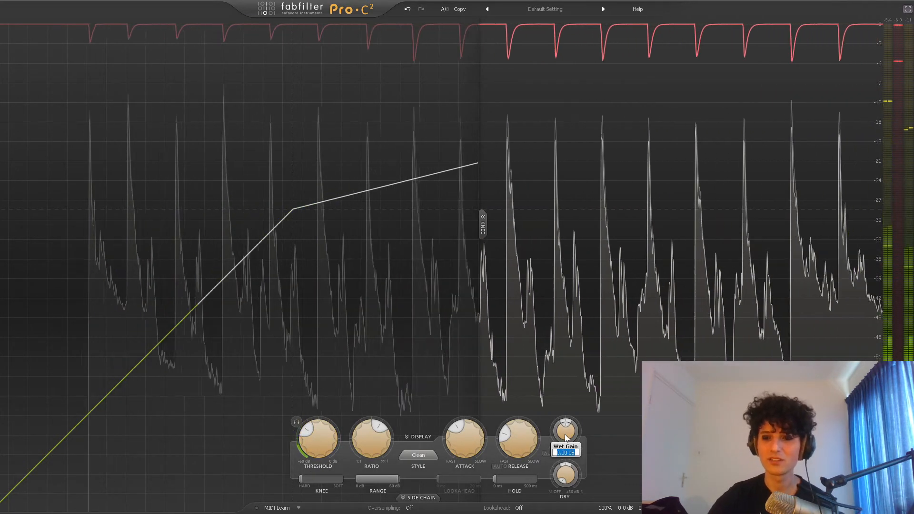
text(6)
key(Return)
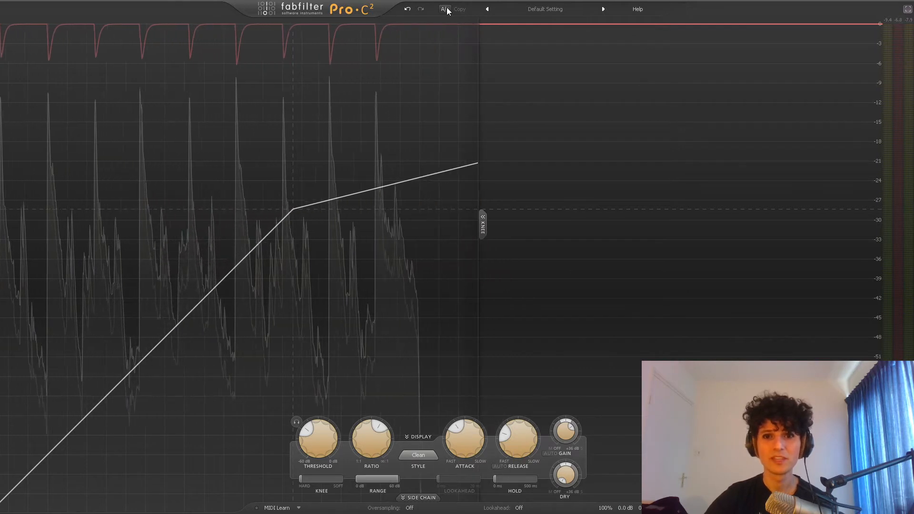
- Compare the playing drums at a 1:1 ratio against the compressed 4:1 state, then leave the plug-in's full-screen view
drag(372, 442, 373, 500)
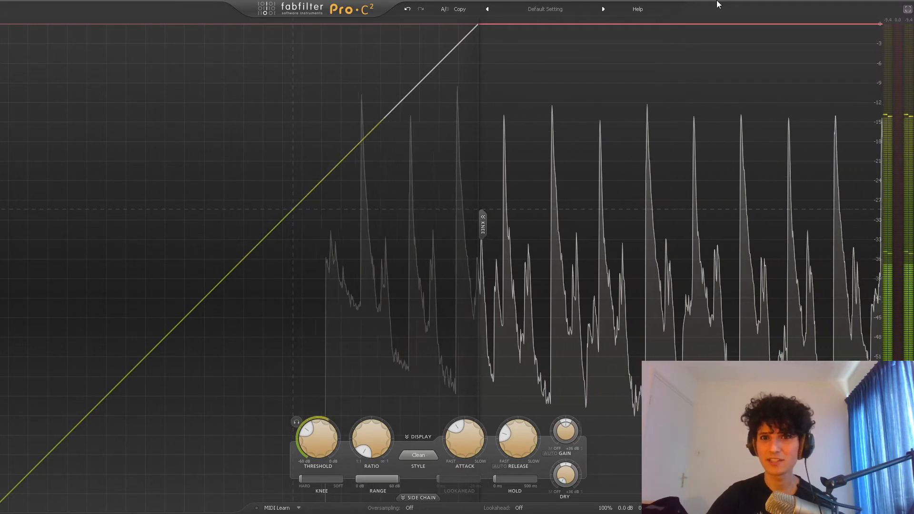
click(445, 10)
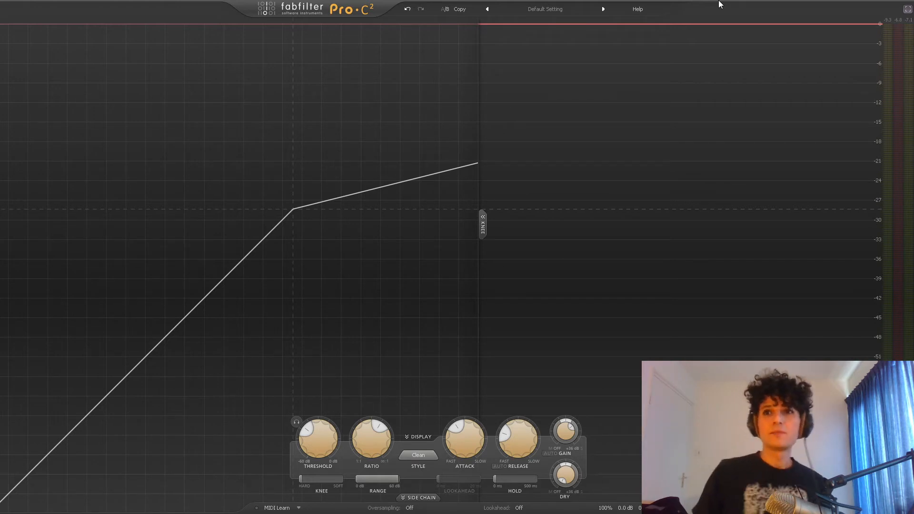
click(907, 9)
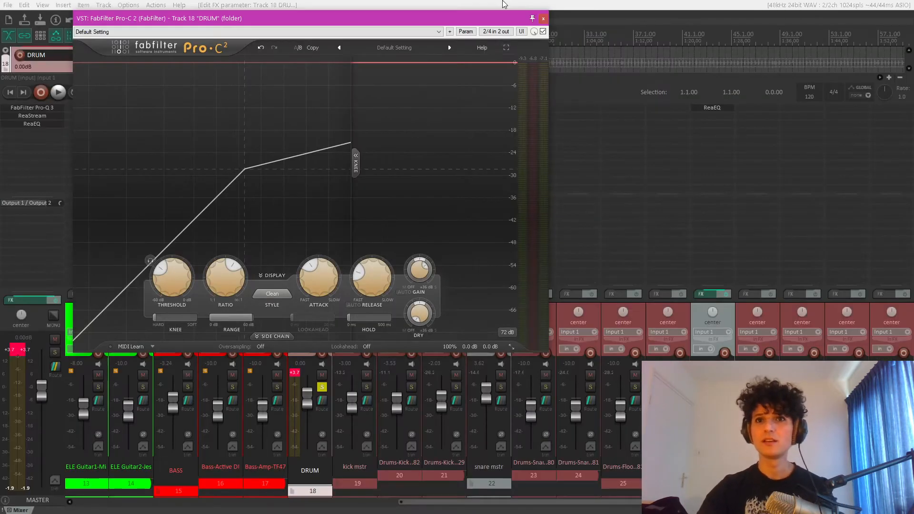
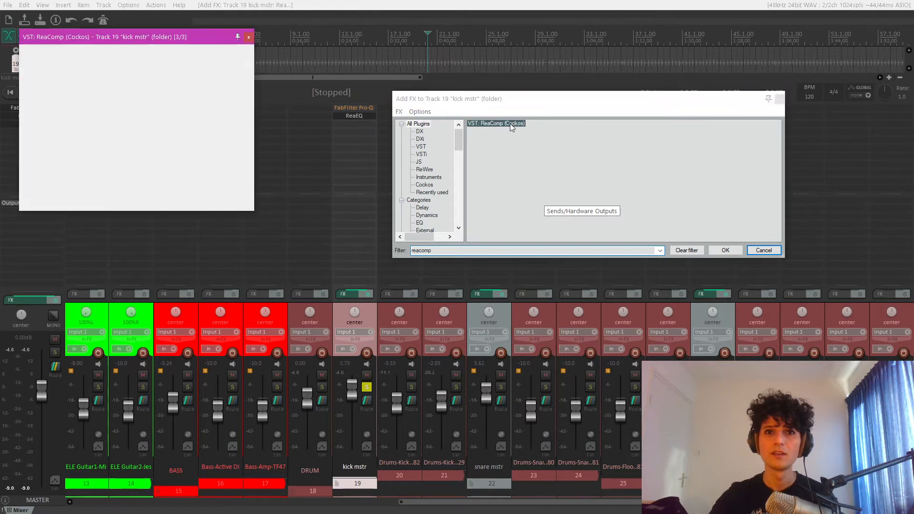
- Set up ReaComp on the kick master track with a 4:1 ratio, 0 ms attack and 0 ms release
drag(165, 38, 411, 46)
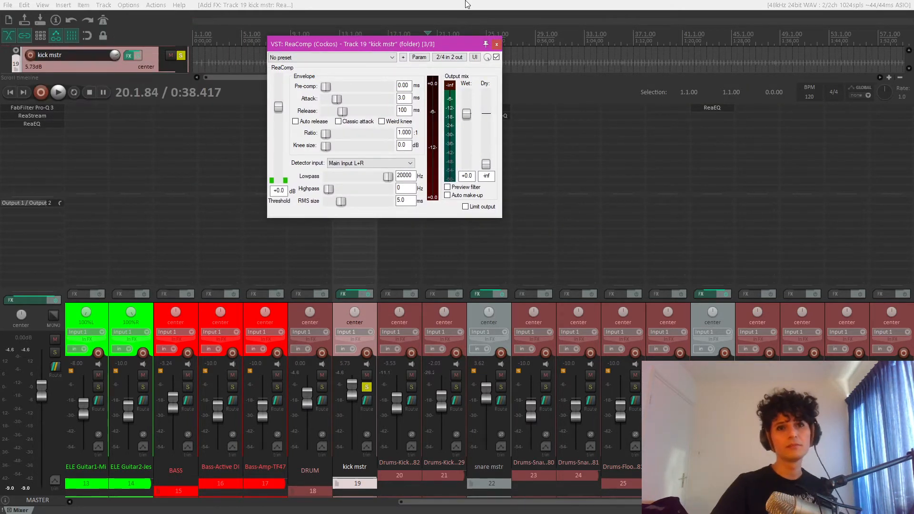
drag(411, 44, 387, 86)
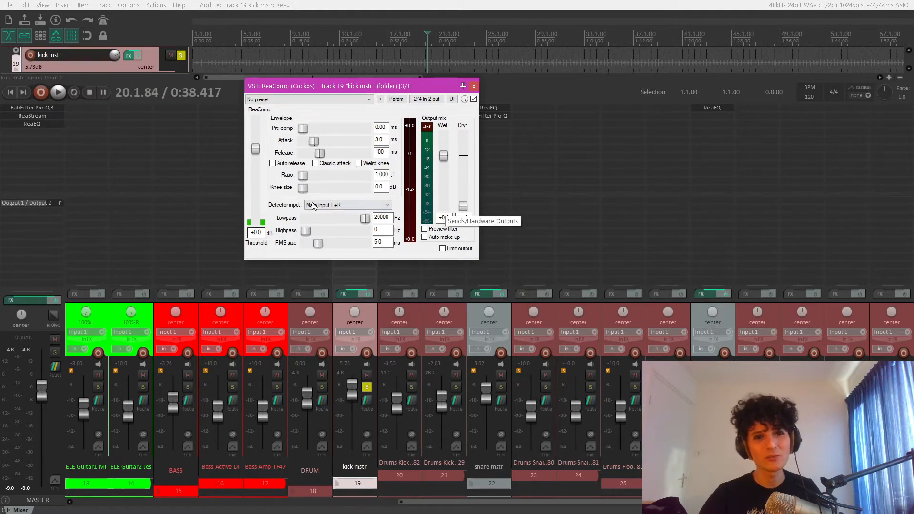
double_click(386, 174)
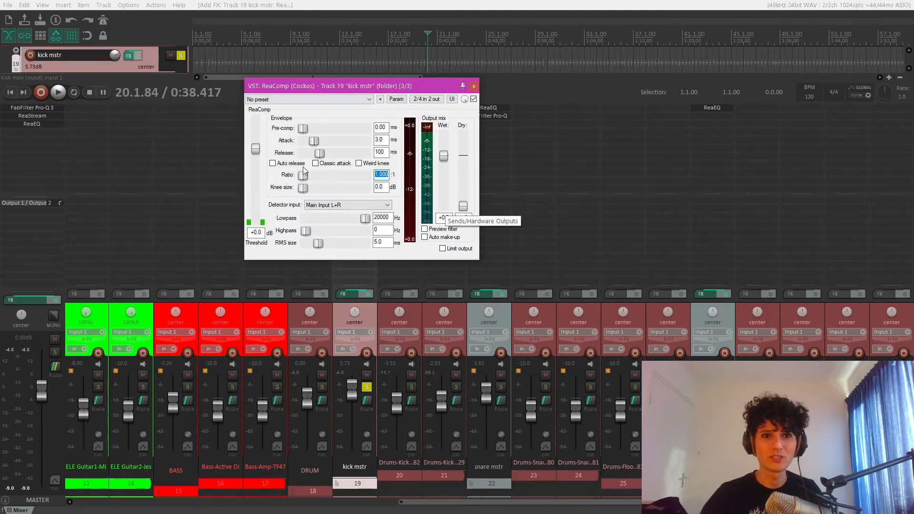
text(4)
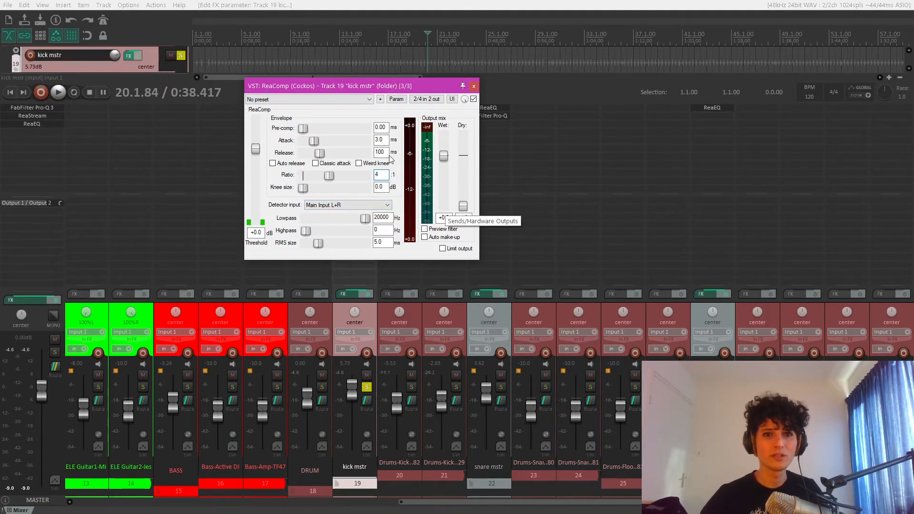
drag(318, 144, 238, 144)
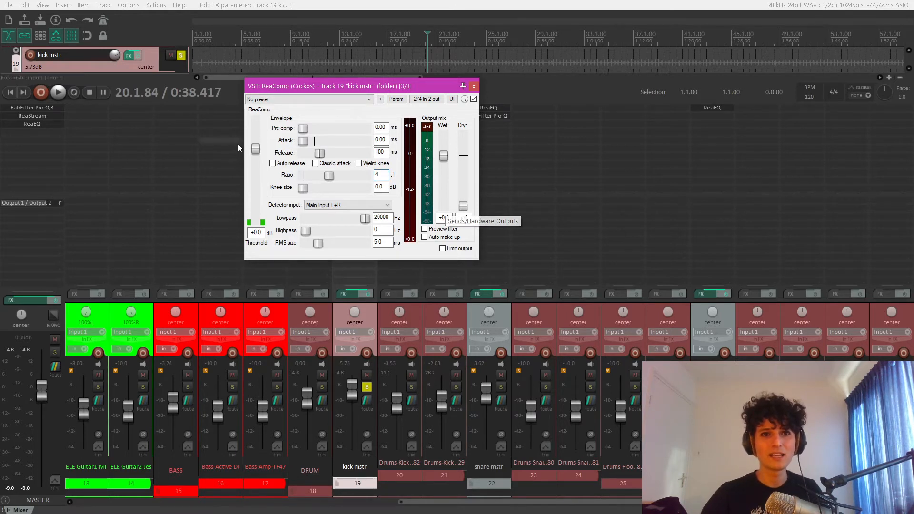
drag(318, 152, 239, 154)
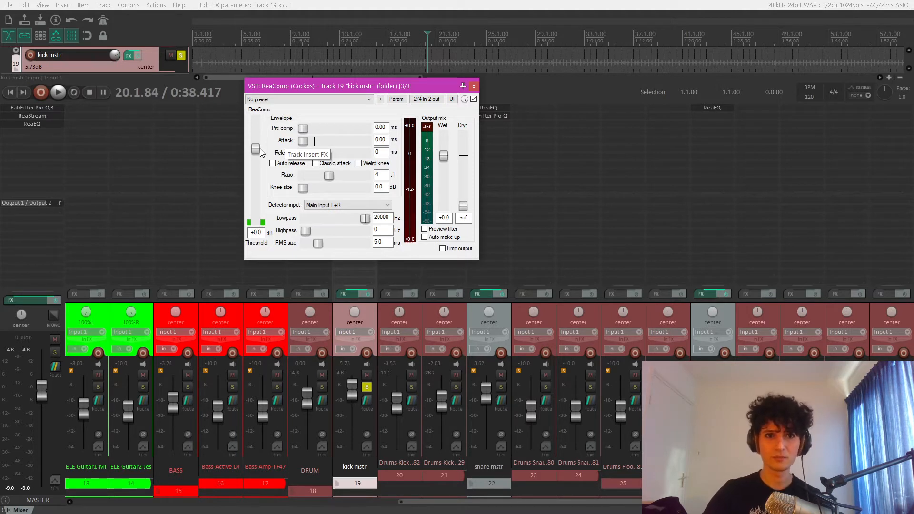
- Play the kick, lower the threshold to about -33.9 dB and raise the wet gain to about +7.6 dB
key(space)
drag(256, 151, 256, 199)
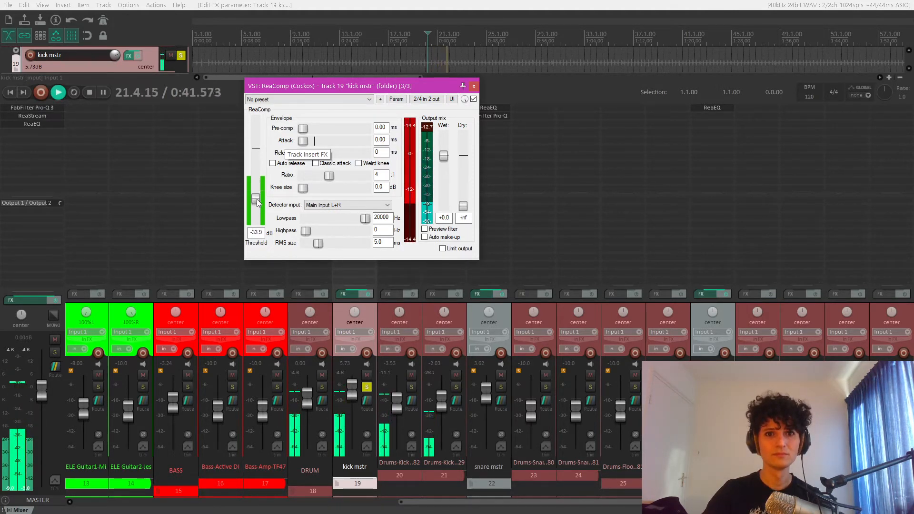
drag(444, 156, 444, 144)
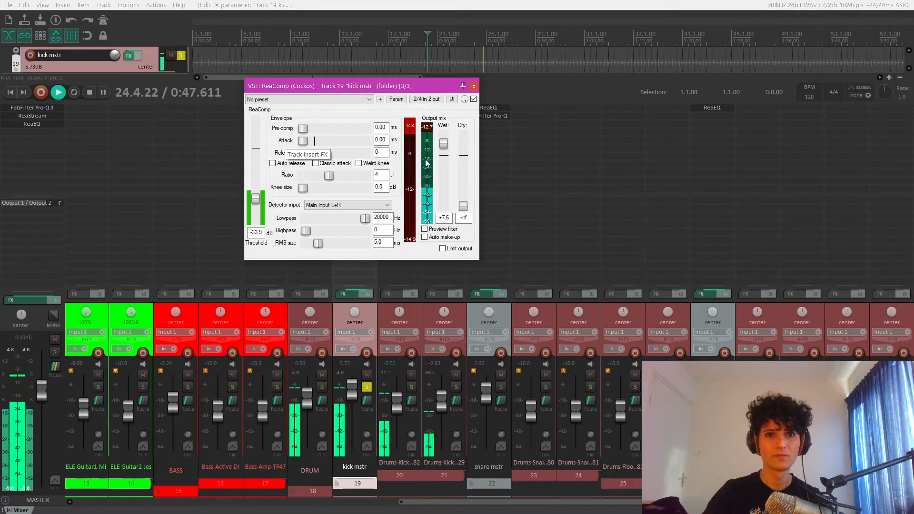
key(space)
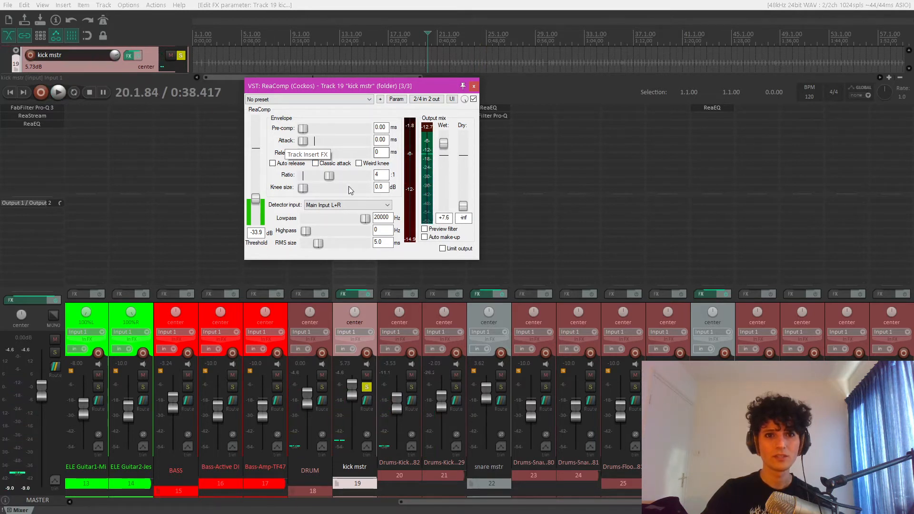
- Set the ratio to infinity:1 and lower the threshold to about -46.2 dB while the kick plays
drag(331, 181, 375, 178)
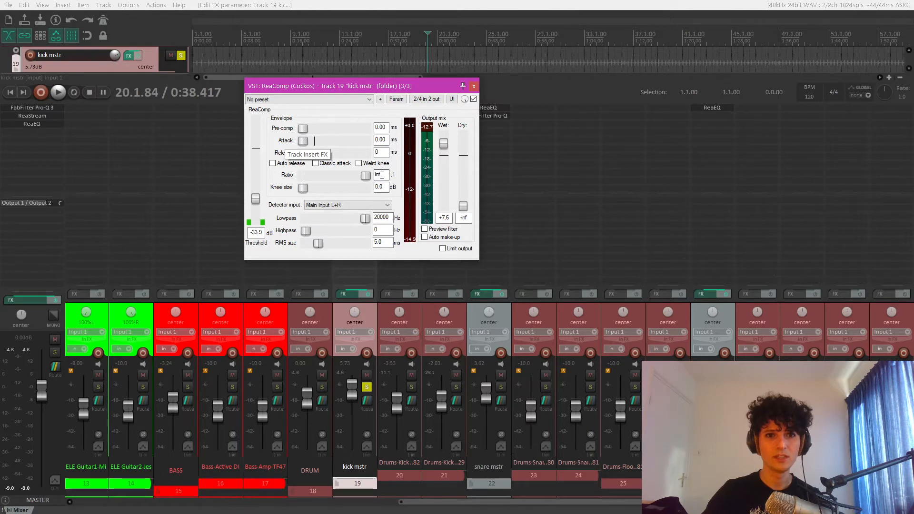
drag(338, 86, 303, 79)
key(space)
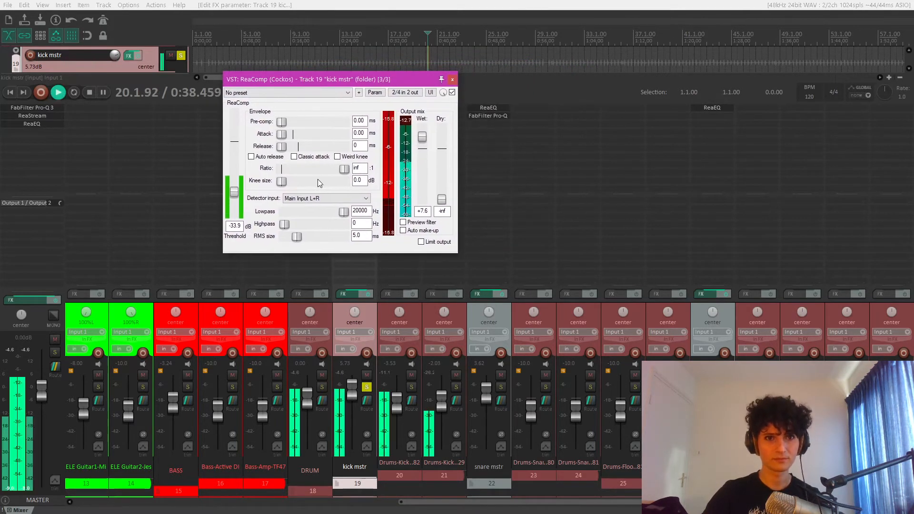
drag(234, 192, 234, 201)
key(space)
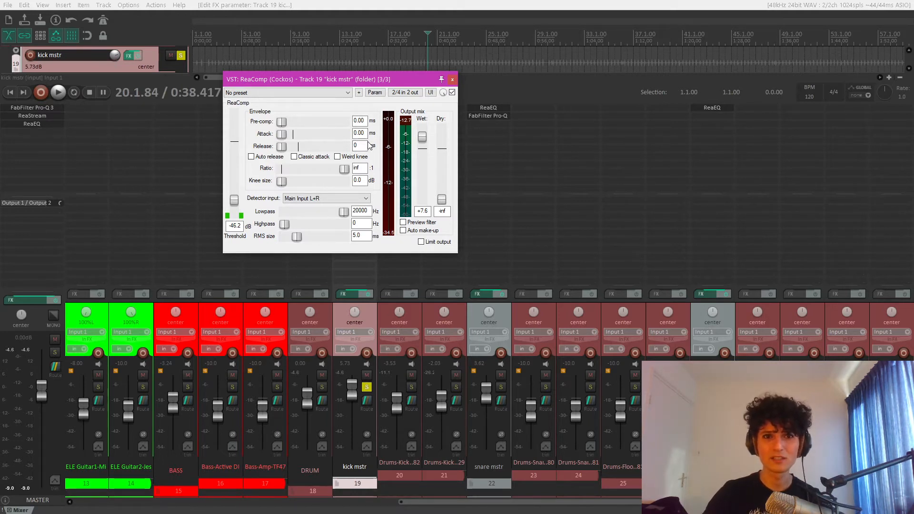
- Raise the wet gain to +12 dB and lower the threshold to about -48.2 dB during playback
key(space)
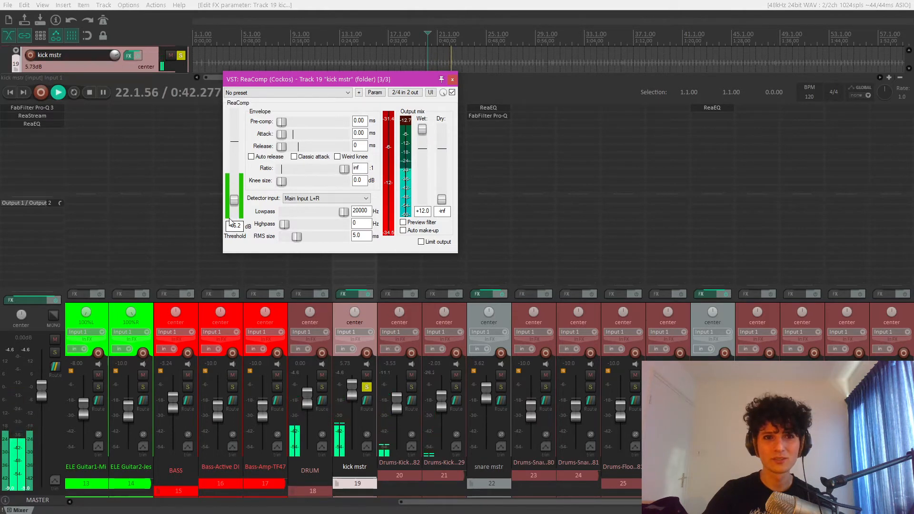
drag(236, 202, 237, 206)
key(space)
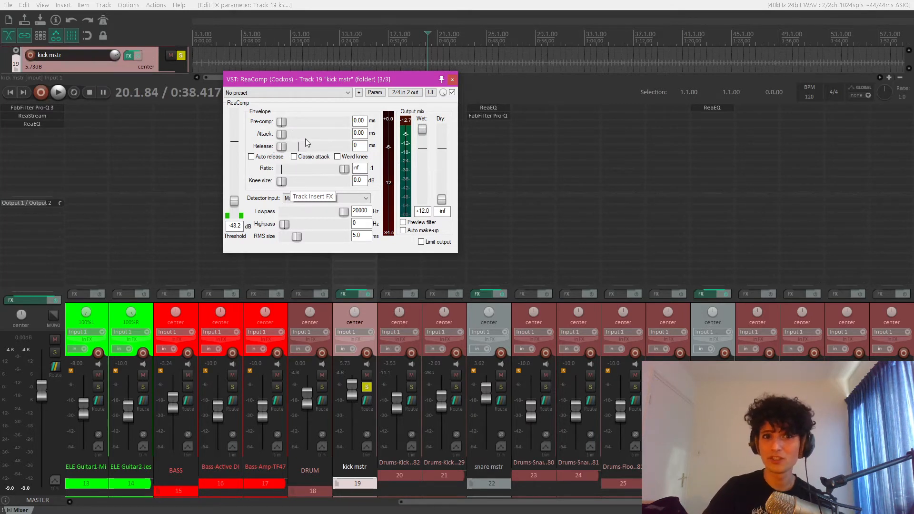
- Lengthen the attack to about 40 ms during playback and reduce the wet gain to about +7.4 dB
key(space)
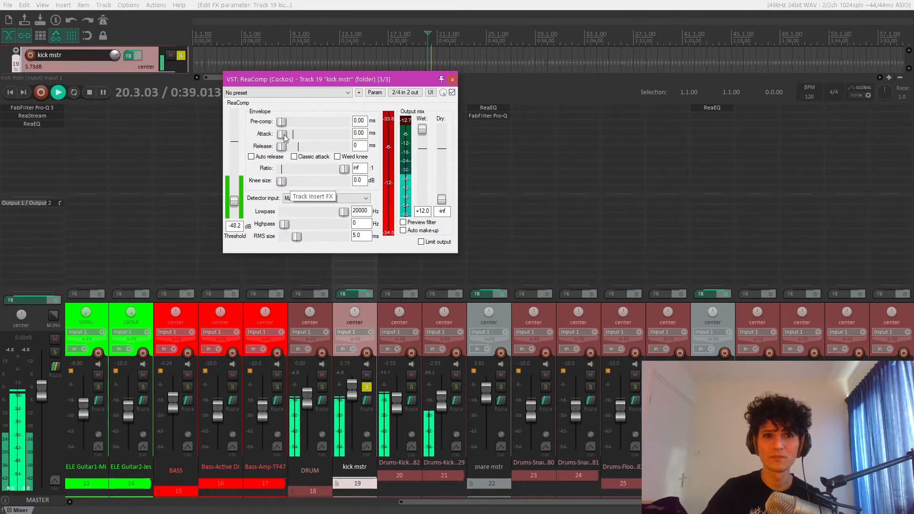
drag(284, 134, 311, 140)
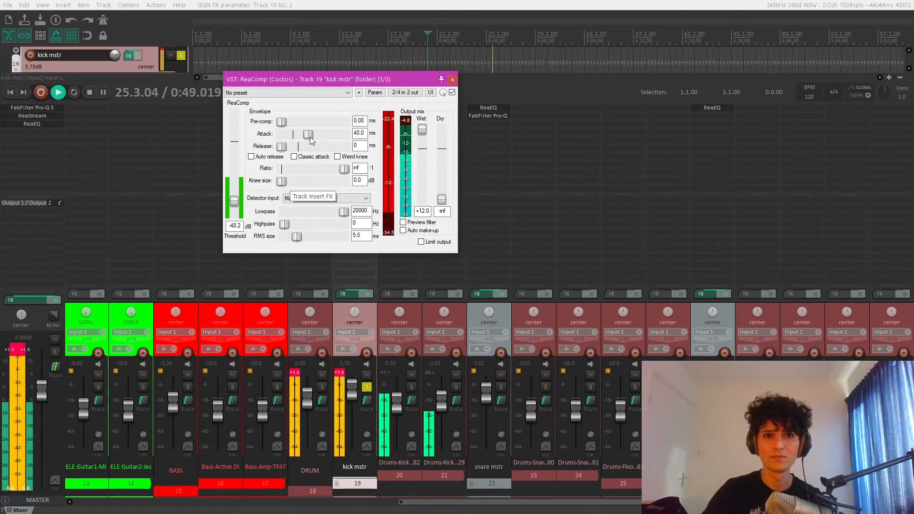
drag(422, 131, 422, 139)
key(space)
click(20, 350)
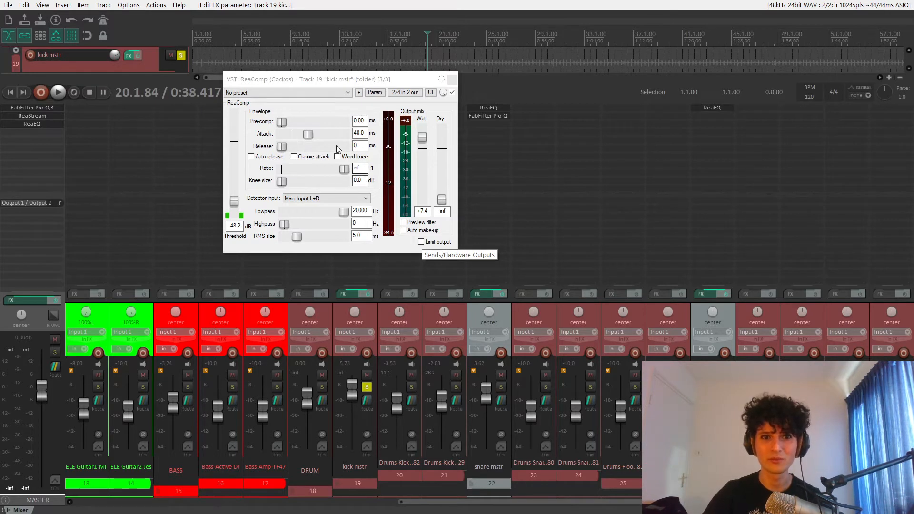
- Audition attack changes with the kick playing and set the attack to exactly 40 ms
key(space)
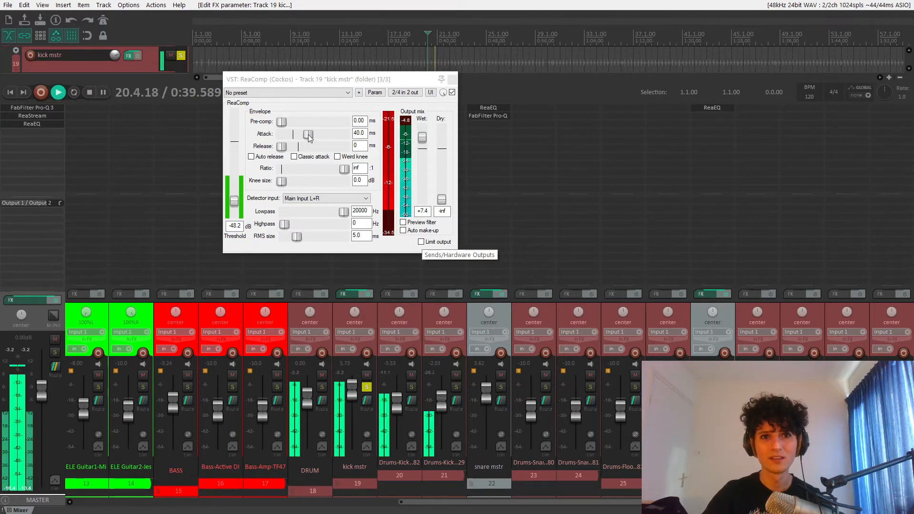
click(308, 135)
drag(308, 136, 309, 137)
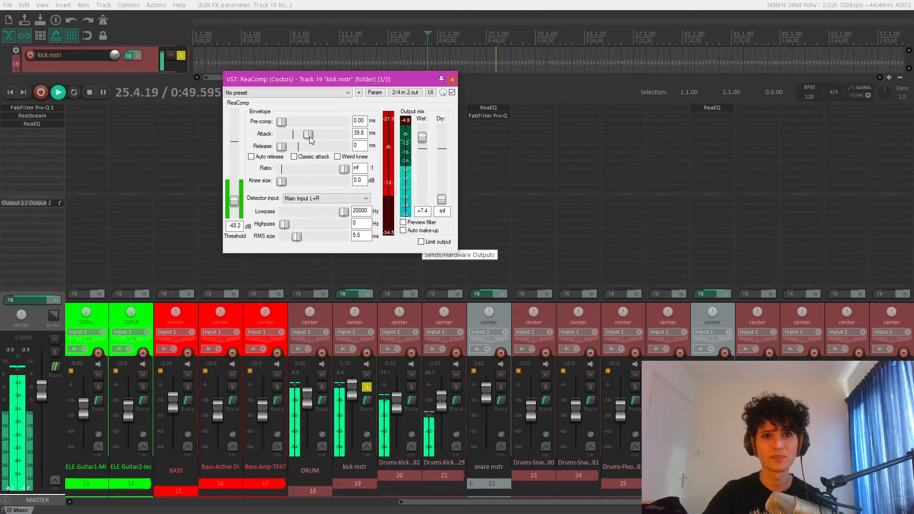
double_click(359, 133)
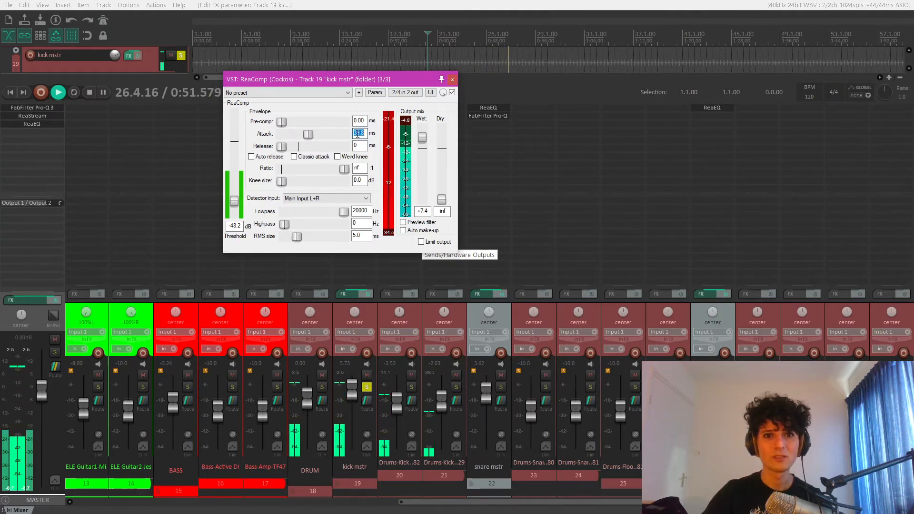
text(40)
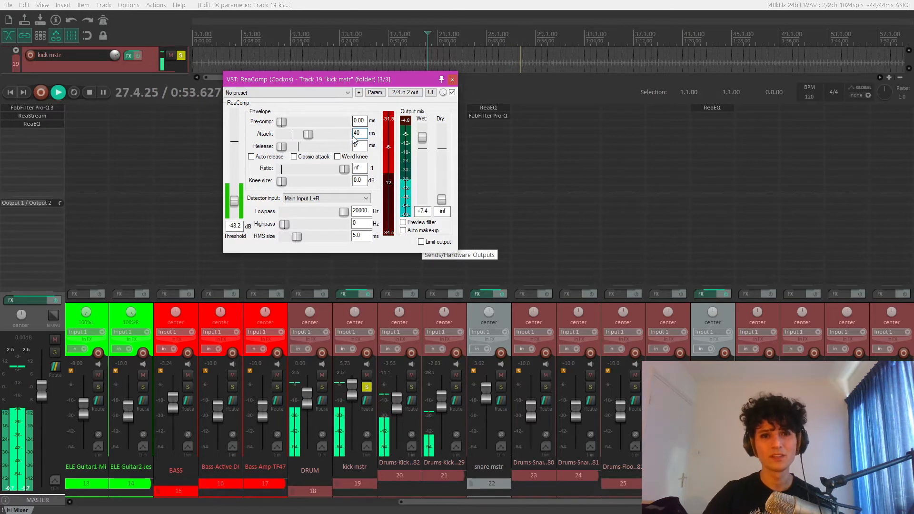
key(space)
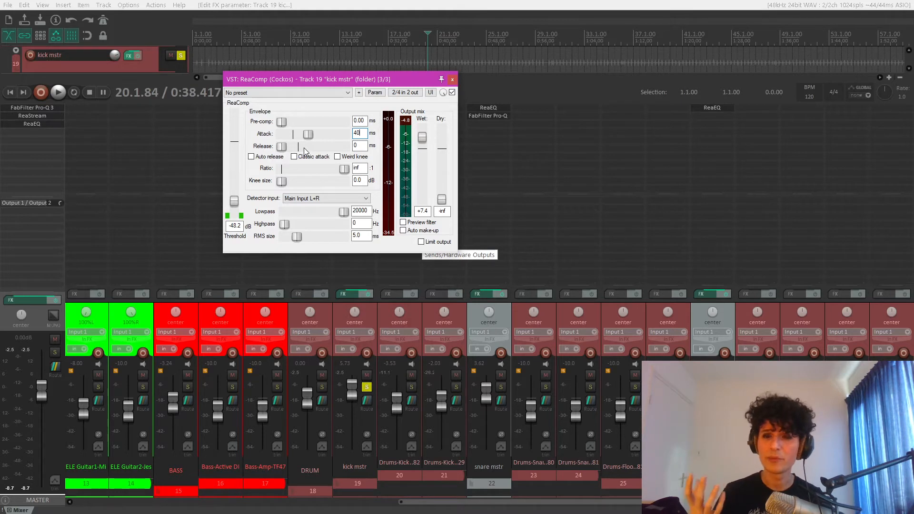
- Raise the release to about 42 ms while listening to the kick
key(space)
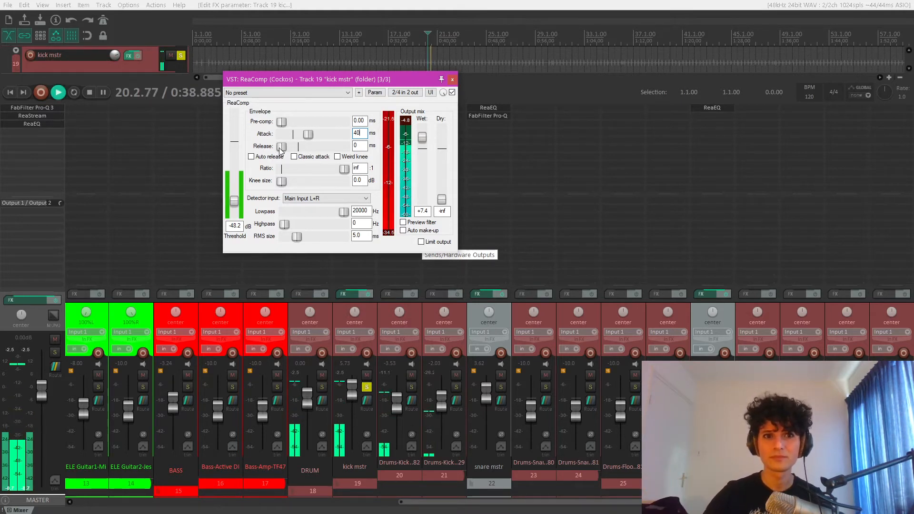
drag(280, 151, 296, 153)
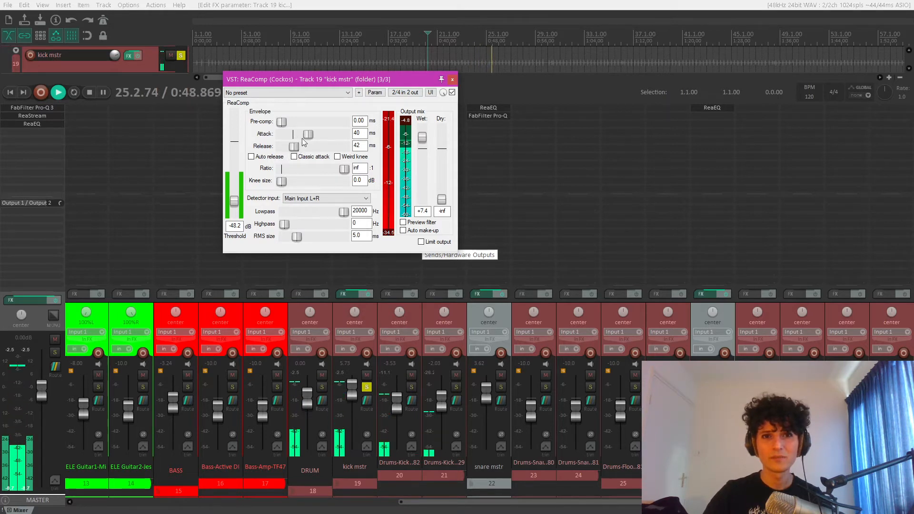
key(space)
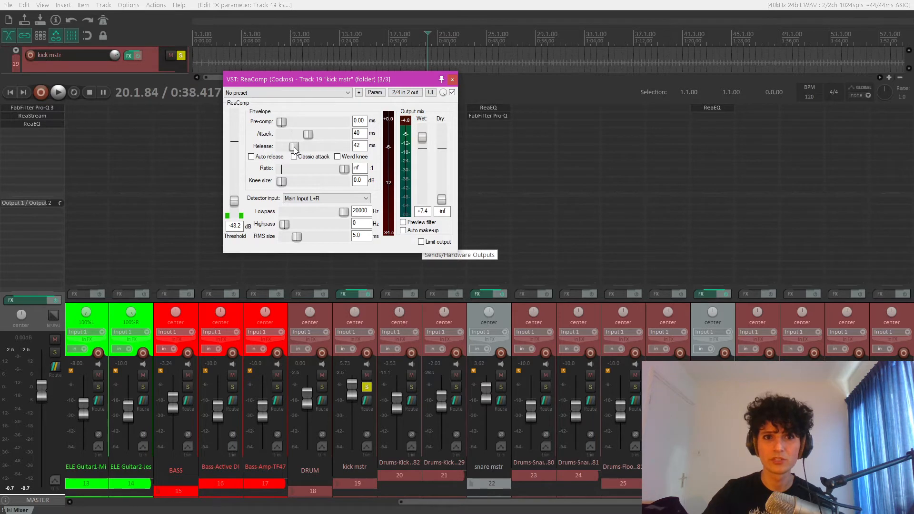
- Try a release of about 378 ms during playback, and bring it back to about 41 ms
key(space)
drag(294, 147, 308, 149)
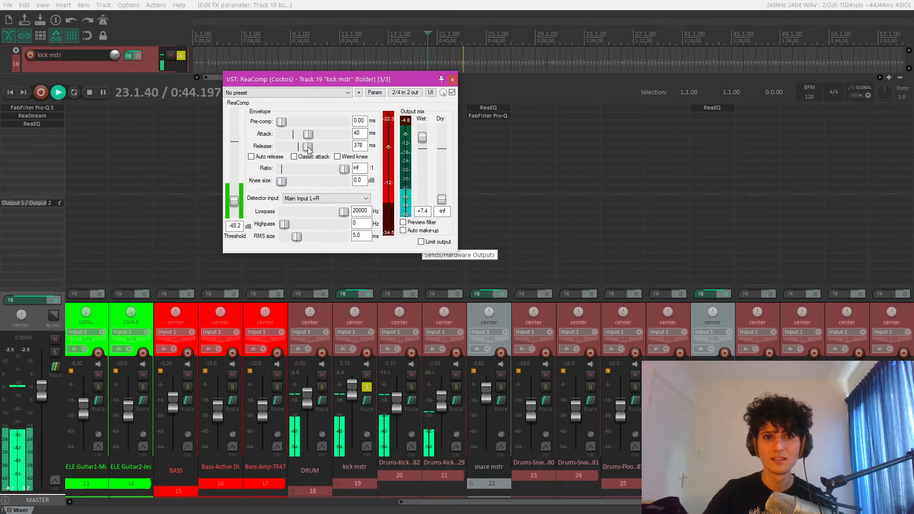
drag(308, 148, 295, 151)
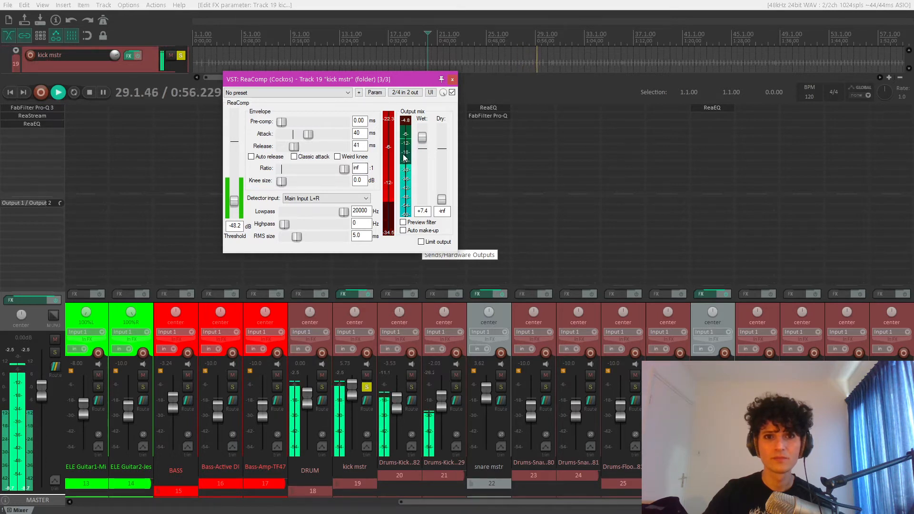
key(space)
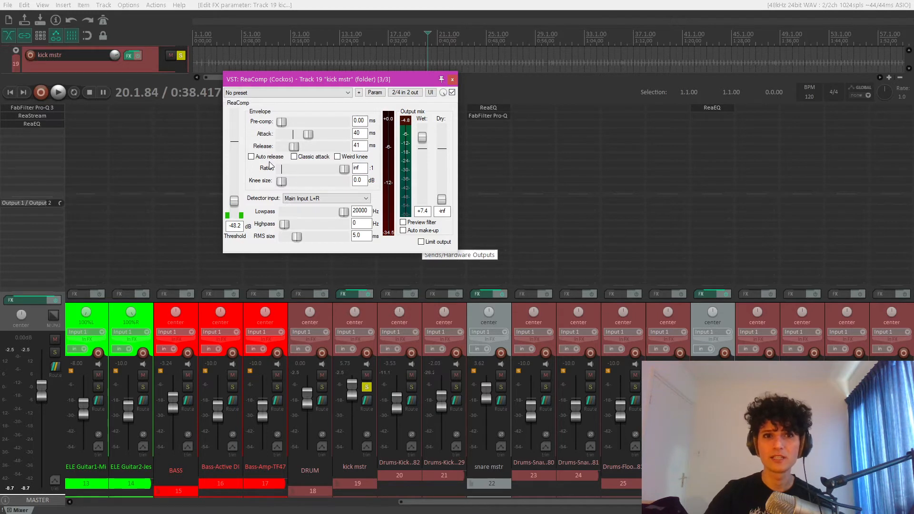
- Set the ratio to 4:1 and reset both the wet gain and the threshold to 0 dB
double_click(359, 168)
text(4)
key(Return)
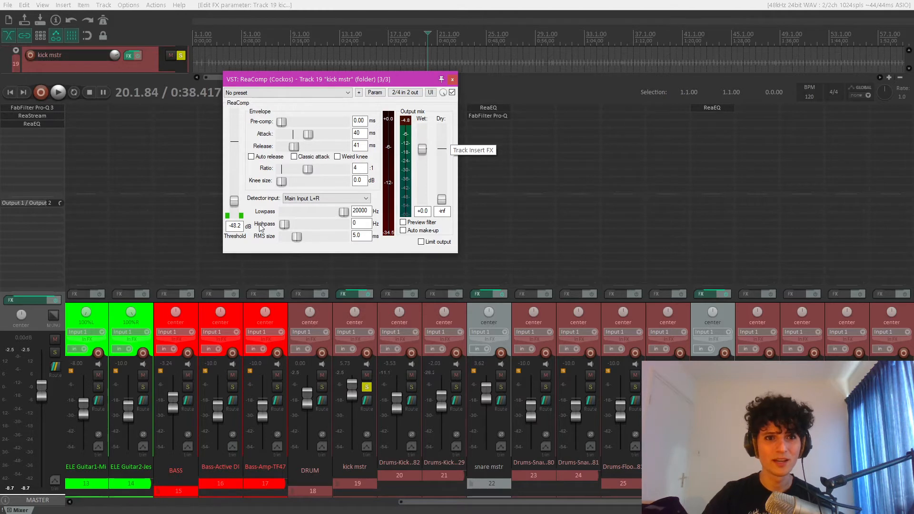
double_click(232, 201)
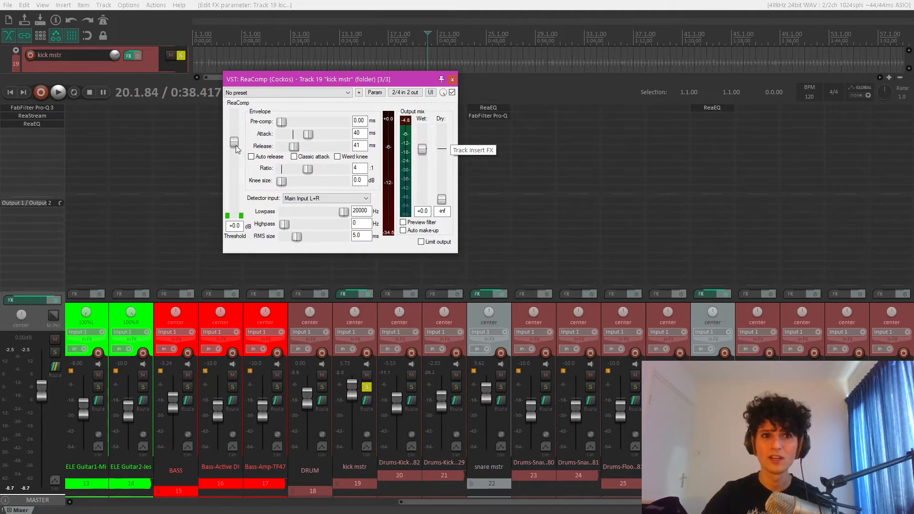
- Lower the threshold to about -33.4 dB while the kick plays
key(space)
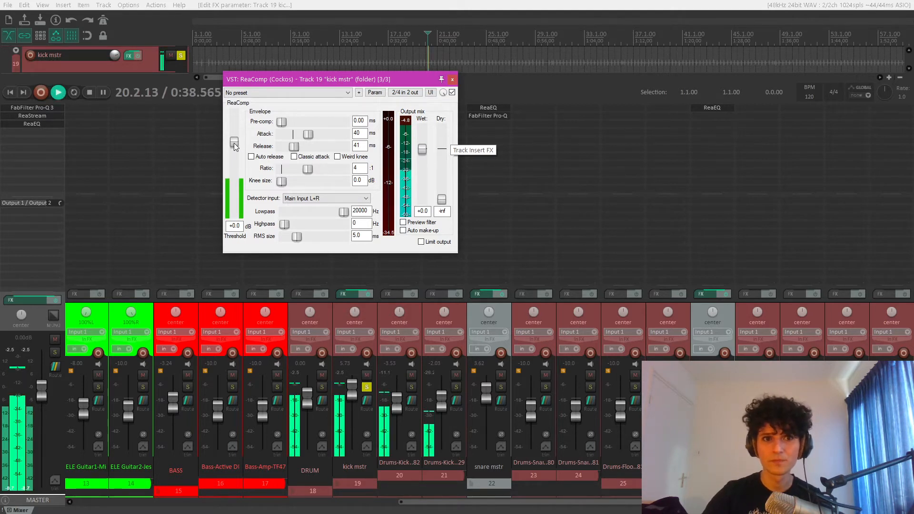
drag(233, 143, 236, 195)
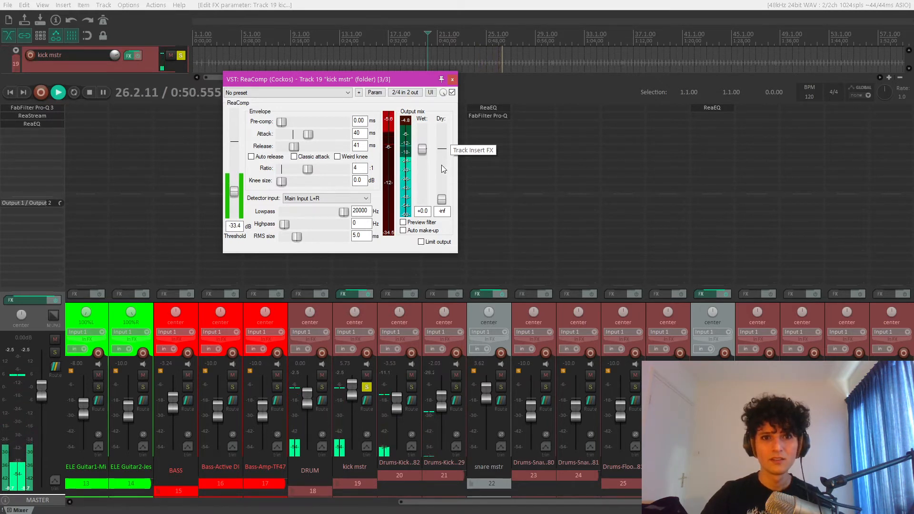
key(space)
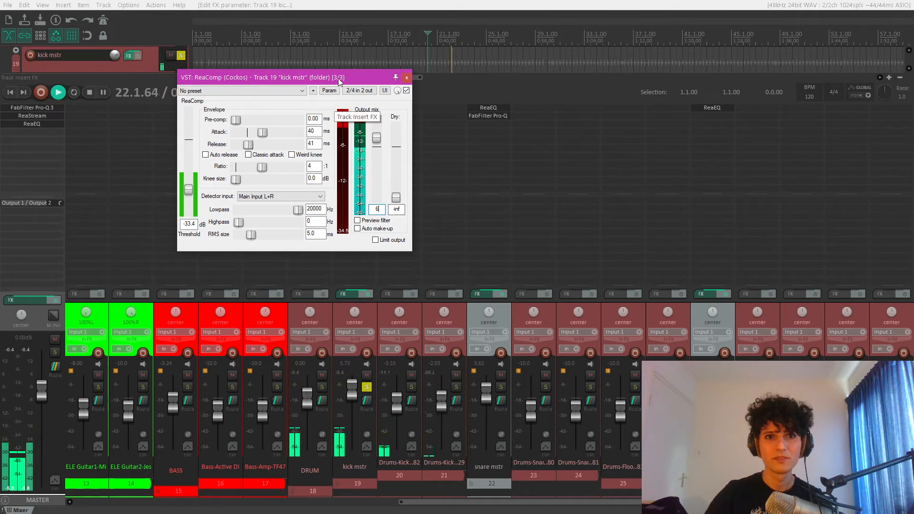
- Set the wet gain to 6 dB and bypass ReaComp during playback to compare against the uncompressed kick
drag(338, 78, 590, 97)
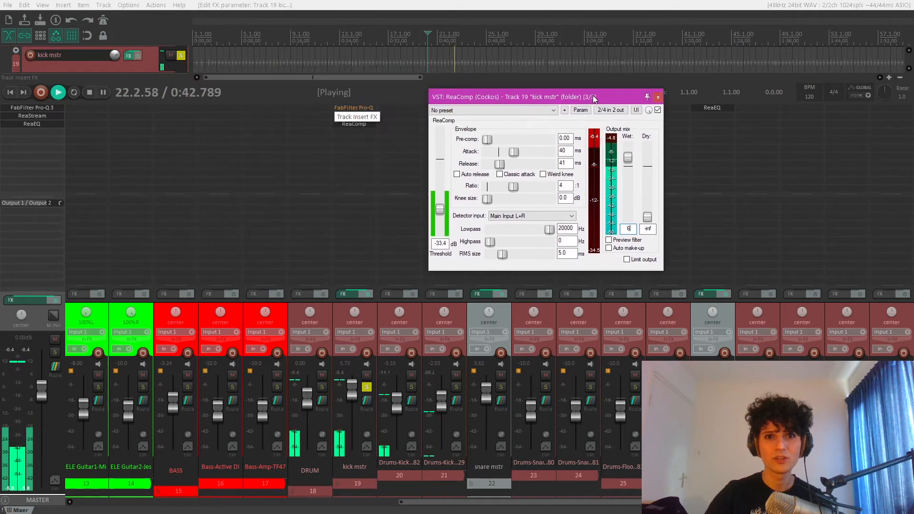
click(658, 110)
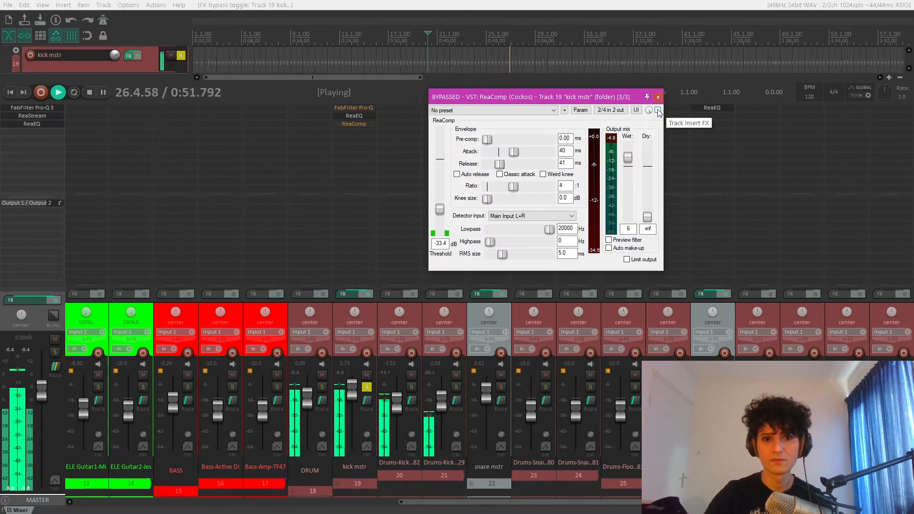
- Compare the kick with ReaComp on and off during playback, leave it enabled, and close its window after stopping playback
click(658, 110)
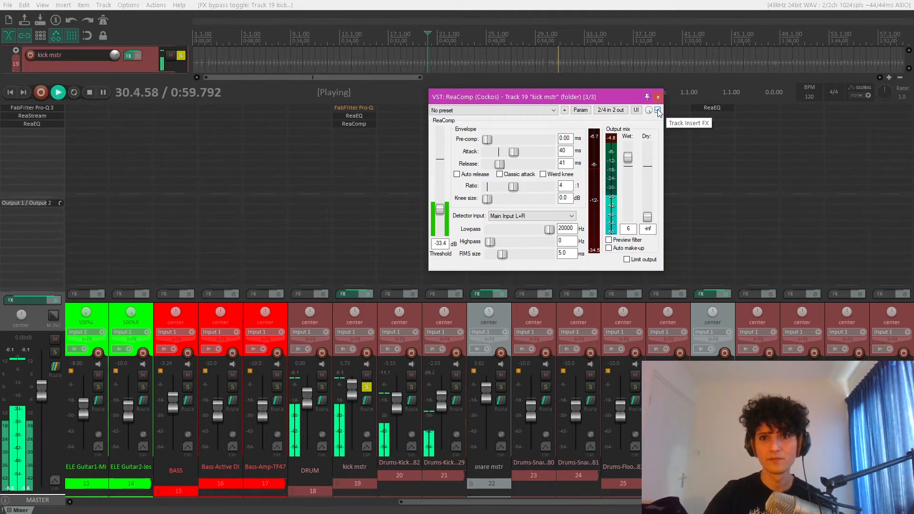
click(658, 110)
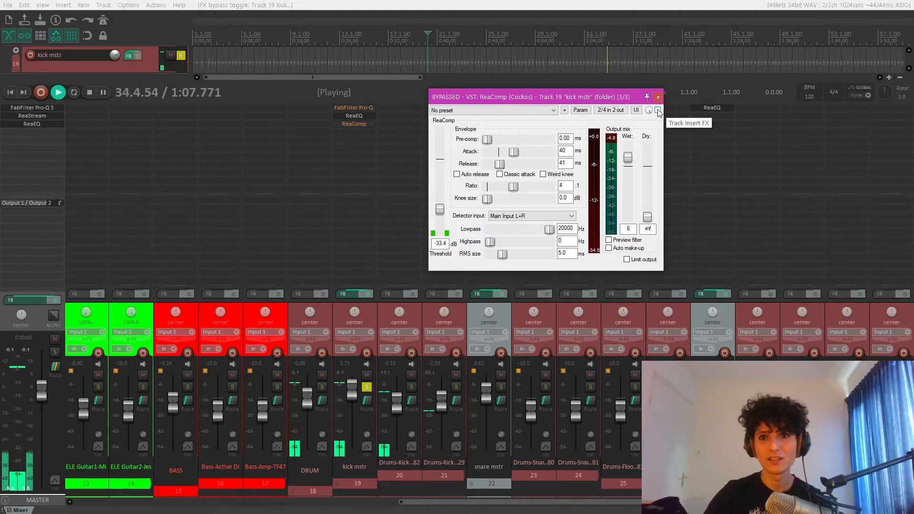
click(658, 110)
key(space)
click(658, 97)
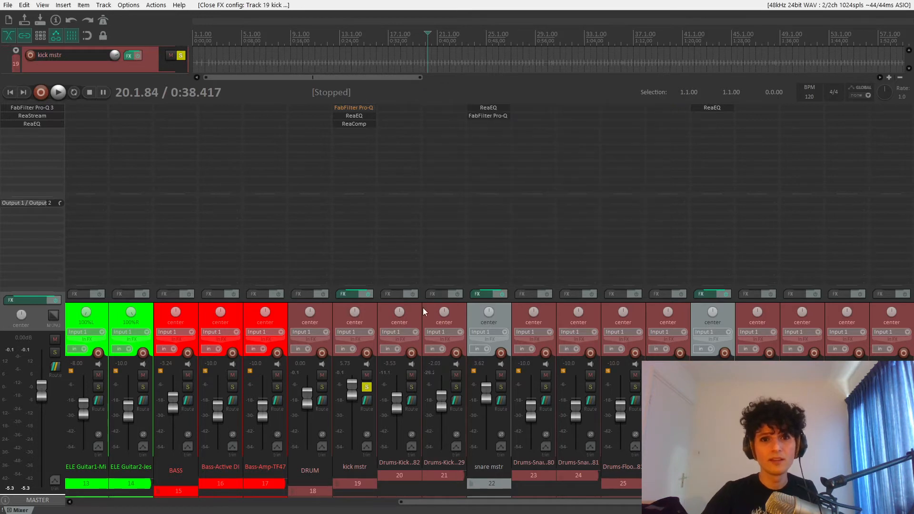
- Set the kick mstr track's volume to -3 dB in its routing settings and close them
click(367, 404)
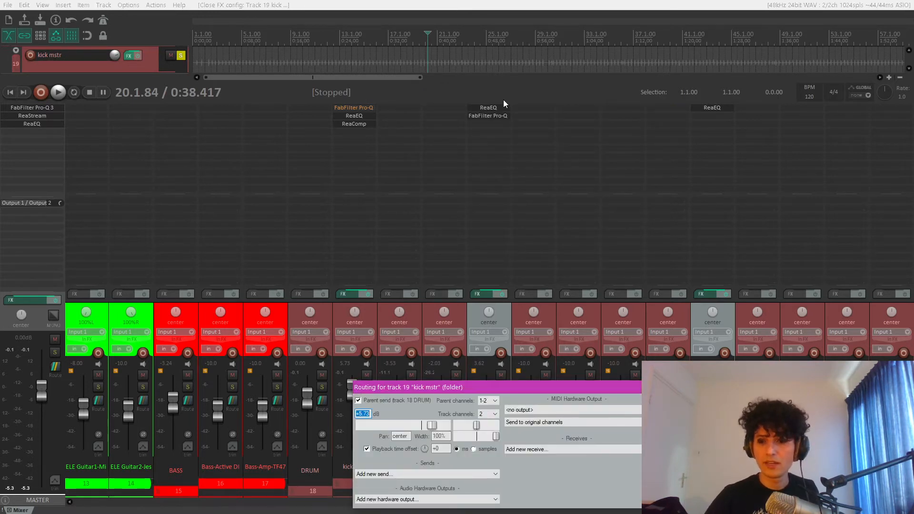
text(-3)
key(Return)
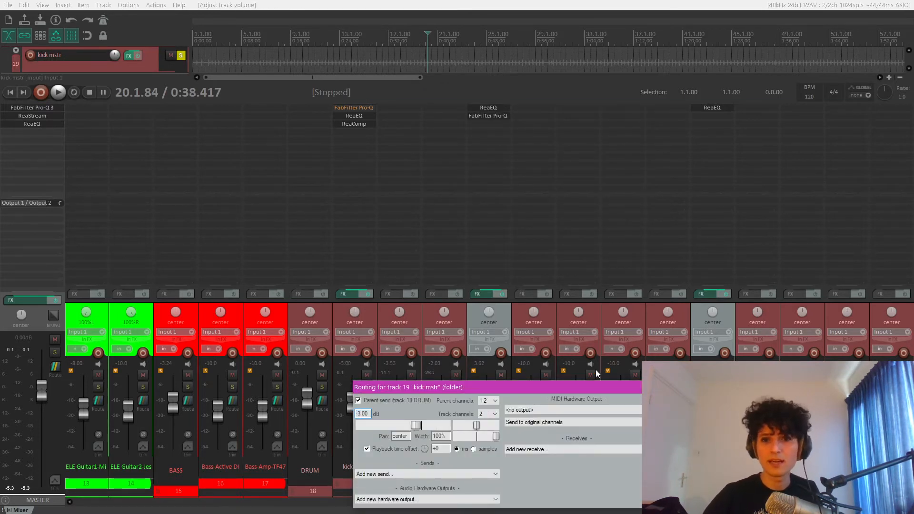
click(646, 387)
- Unsolo the kick mstr track and listen to the compressed kick in the full mix
click(366, 387)
key(space)
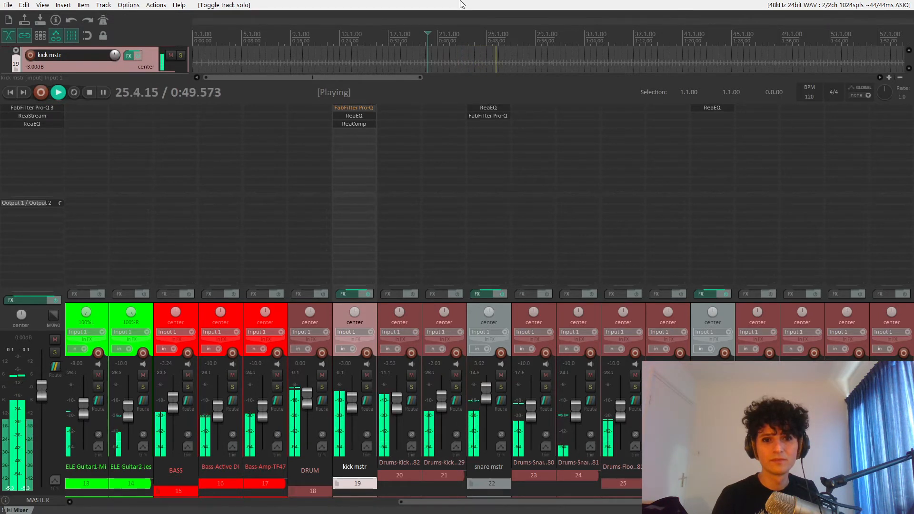
key(space)
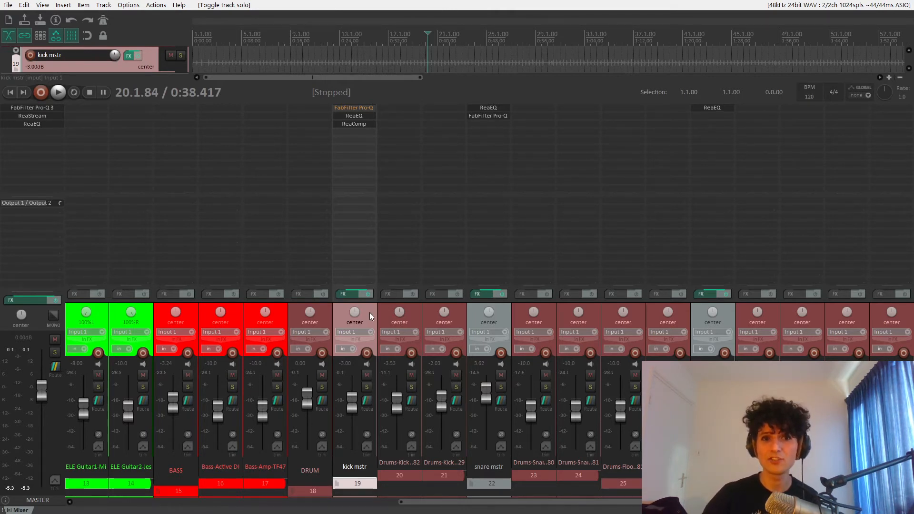
- Solo the snare mstr track and play it back on its own
click(500, 387)
key(space)
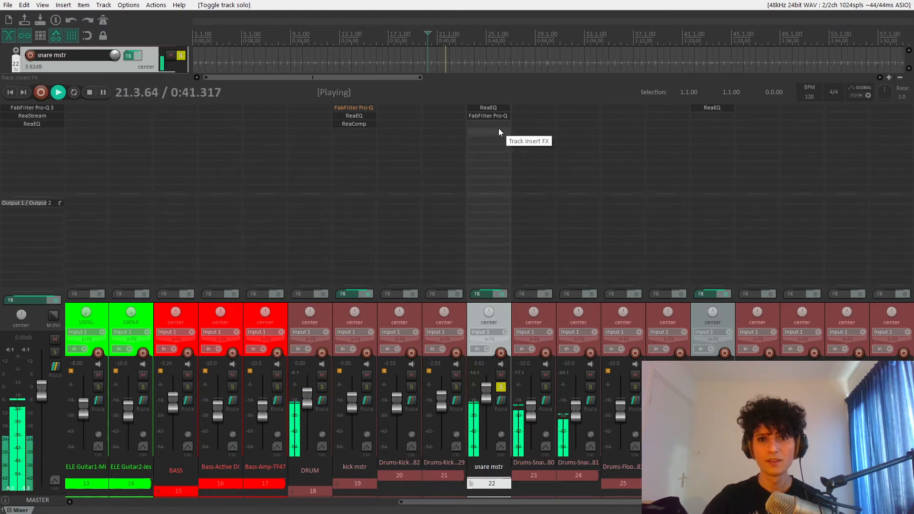
key(space)
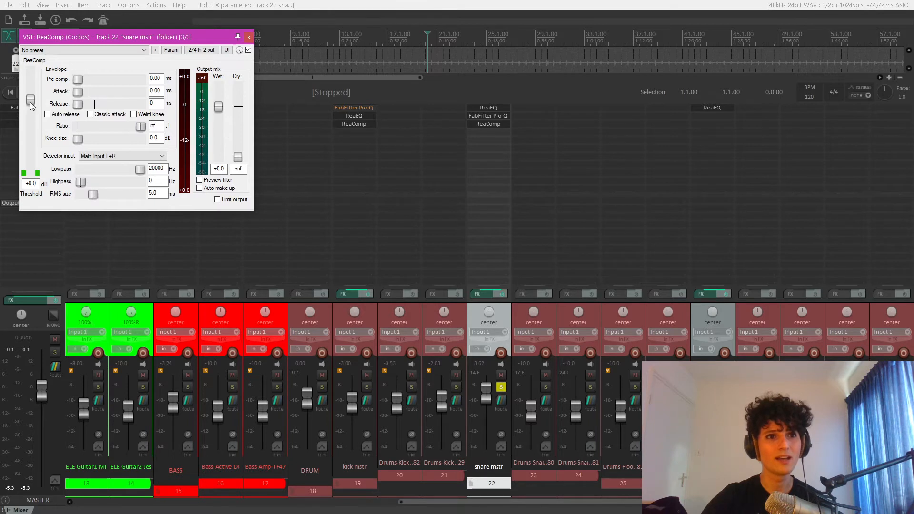
- Try a threshold of about -56.2 dB and a wet gain of about +8.7 dB in the snare's ReaComp during playback
drag(30, 100, 53, 164)
key(space)
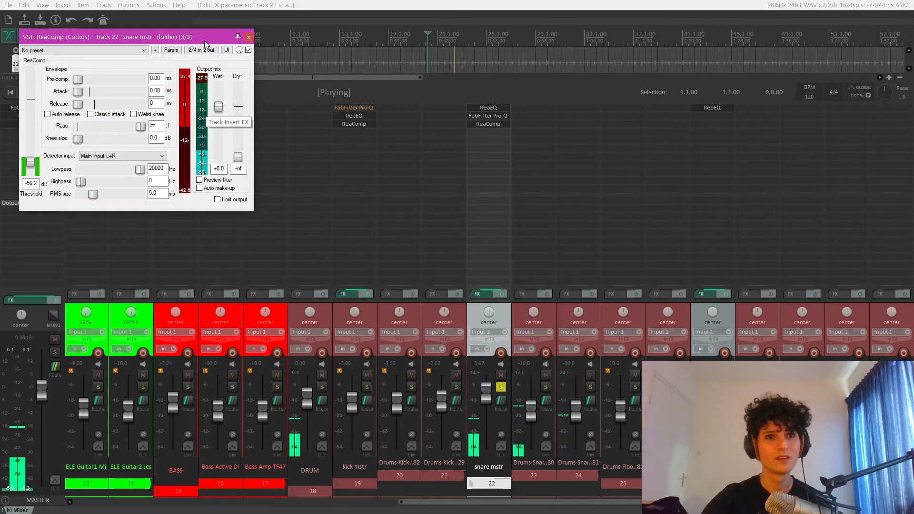
drag(205, 38, 449, 52)
drag(466, 126, 461, 113)
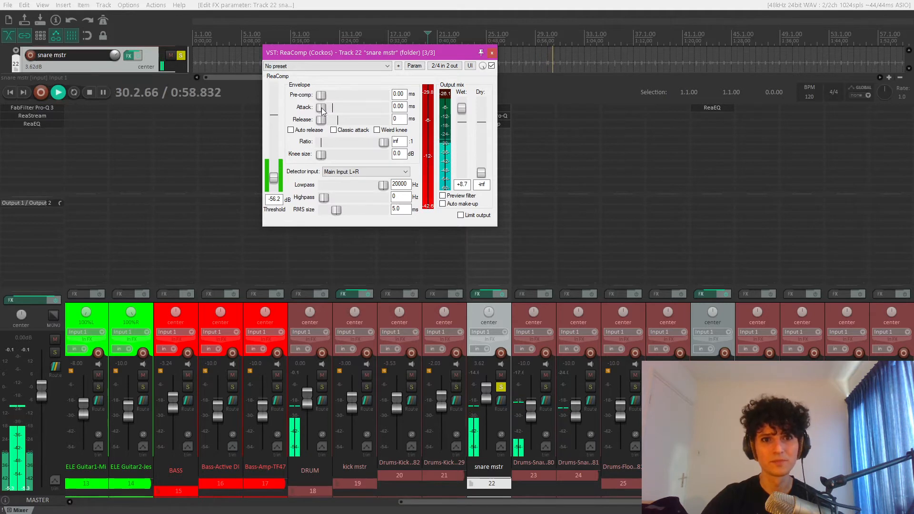
- Raise the snare compressor's attack to about 87.3 ms while listening to how the transient changes
drag(322, 109, 322, 108)
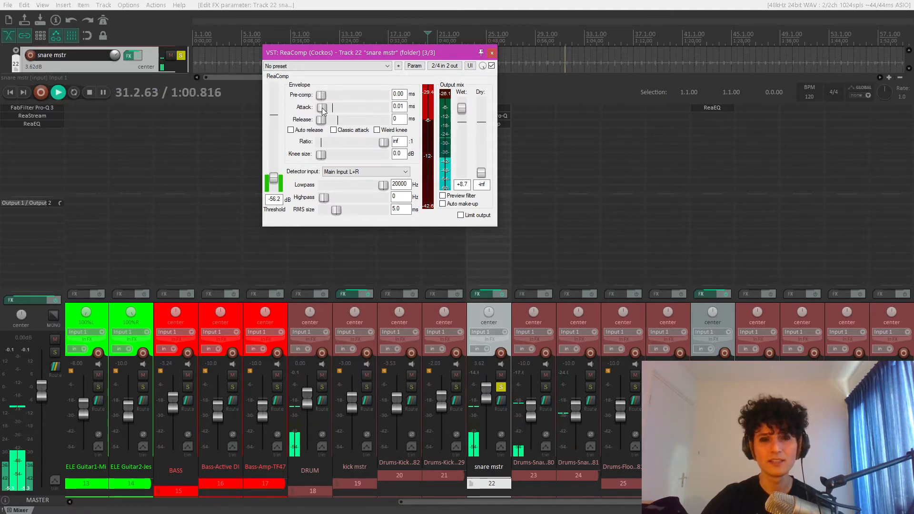
key(space)
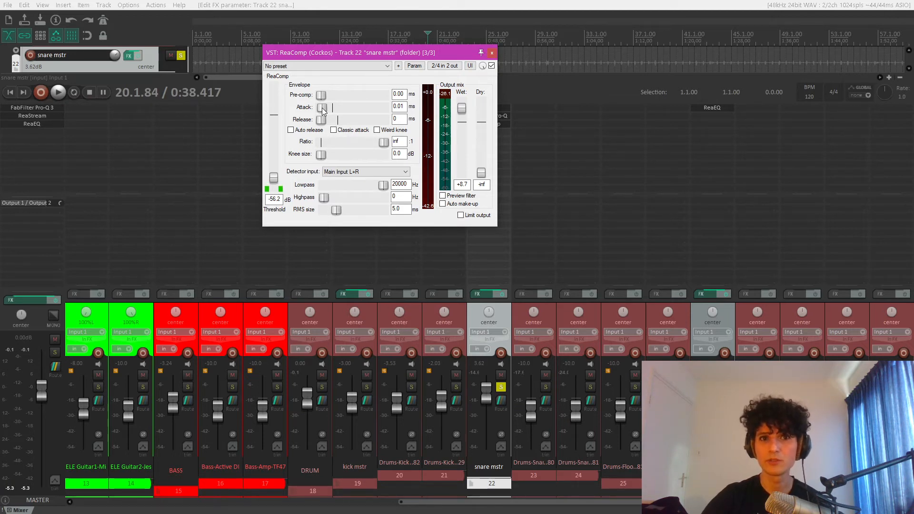
key(space)
drag(322, 111, 358, 111)
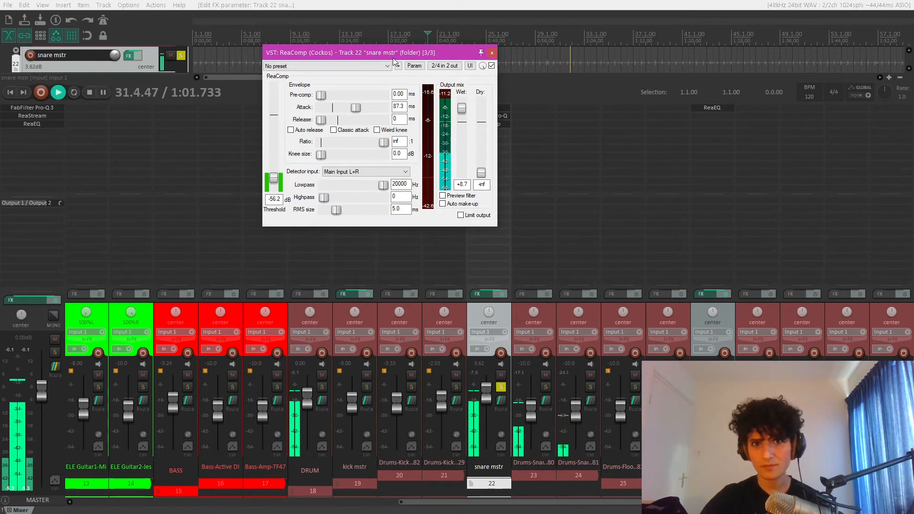
key(space)
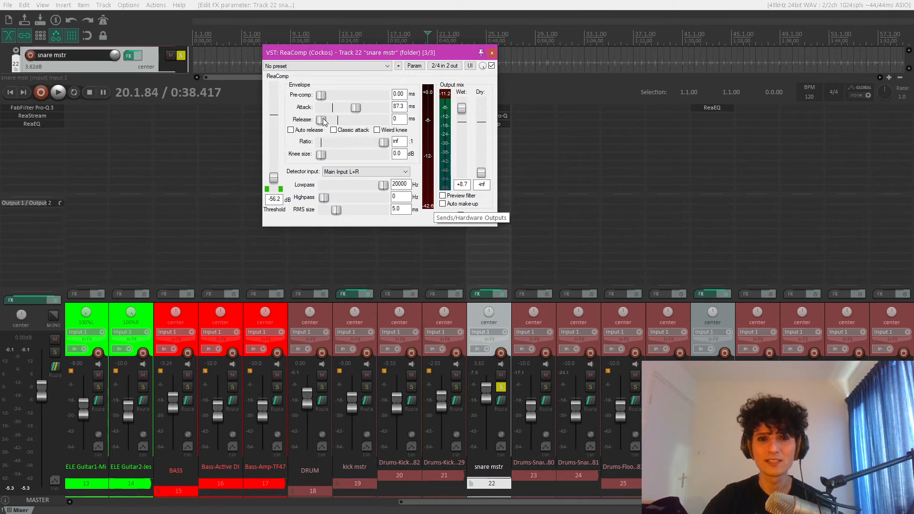
- Raise the snare compressor's release to about 136 ms during playback
key(space)
drag(322, 120, 340, 120)
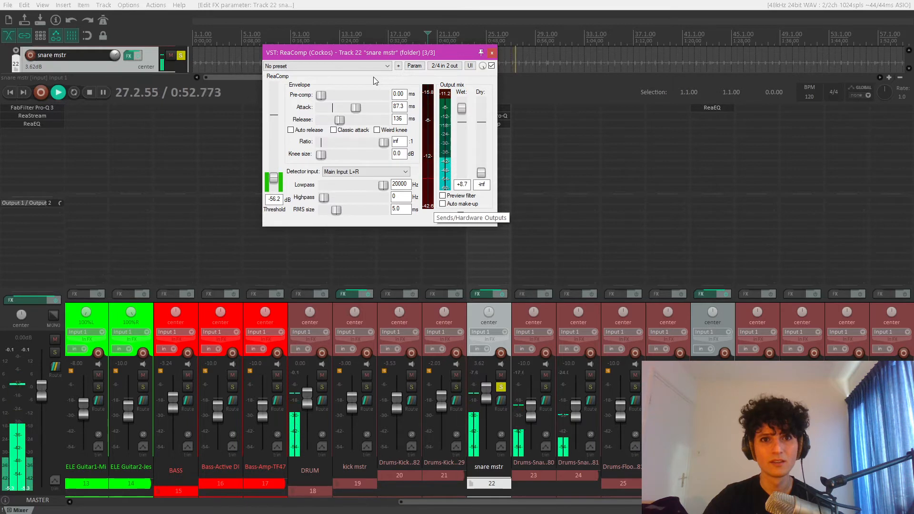
key(space)
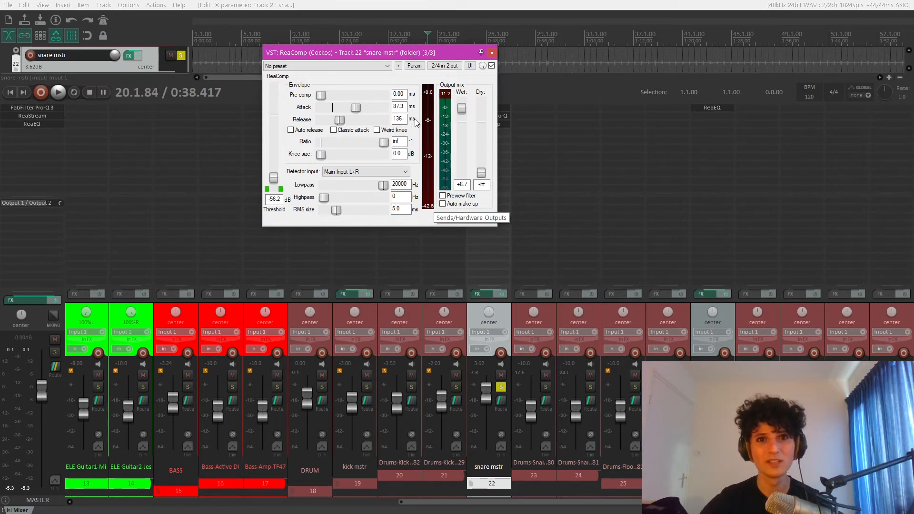
- Set the snare compressor's ratio to 4:1 and reset both the wet gain and the threshold to 0 dB
click(562, 317)
click(552, 316)
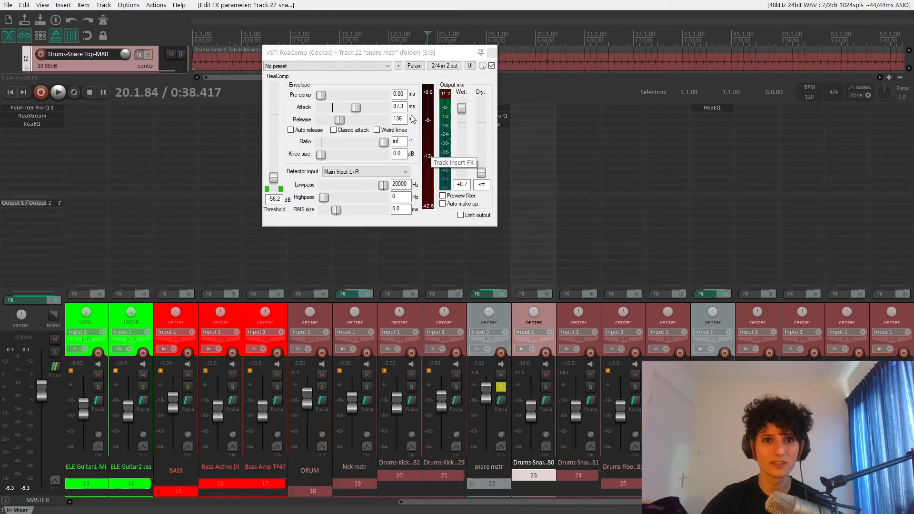
click(266, 90)
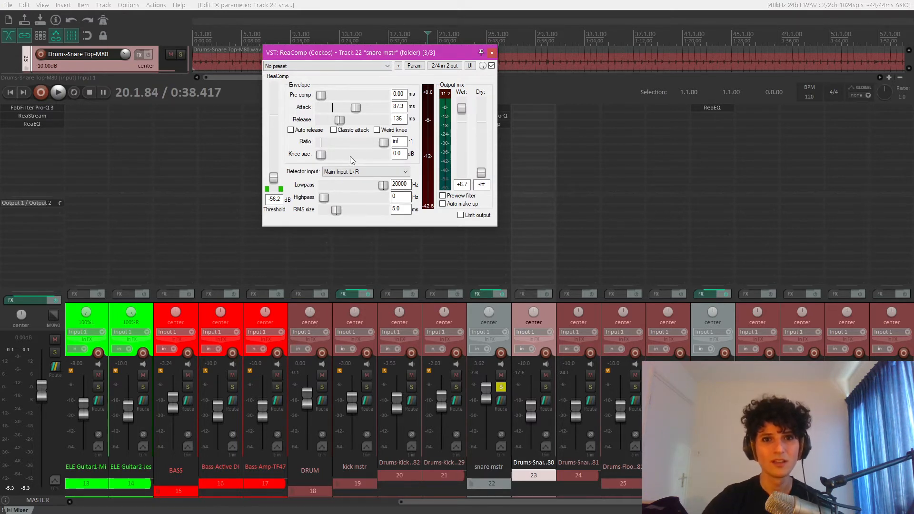
text(4)
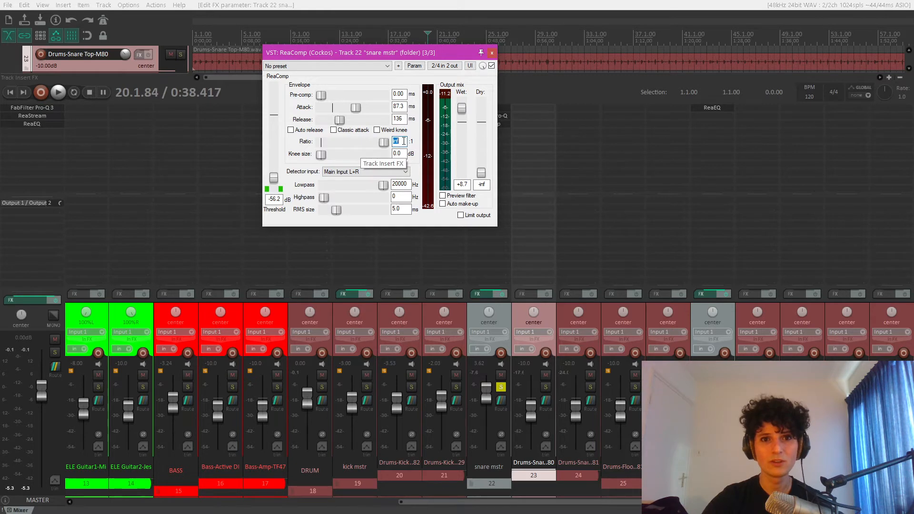
key(Return)
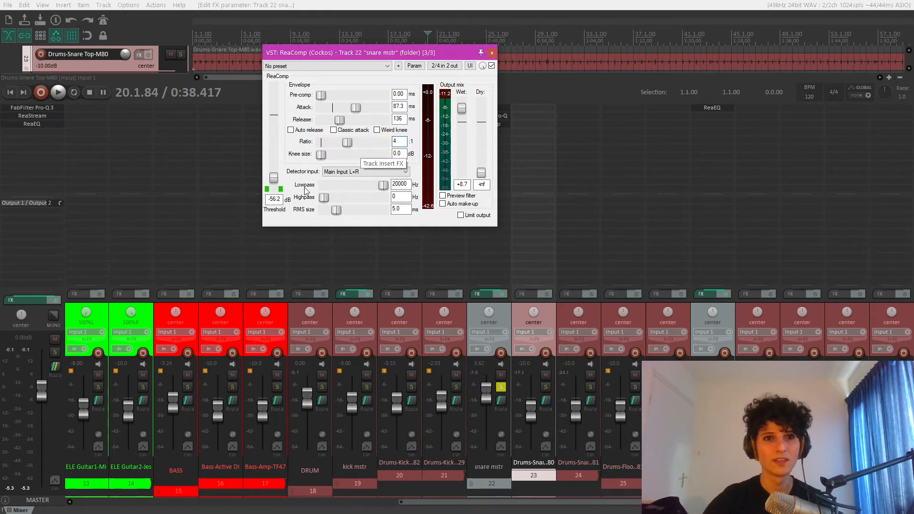
double_click(462, 109)
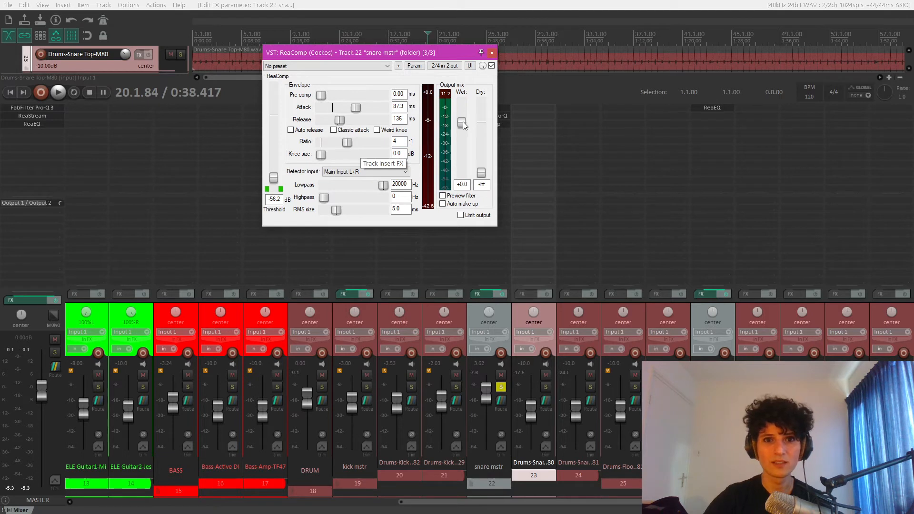
double_click(274, 179)
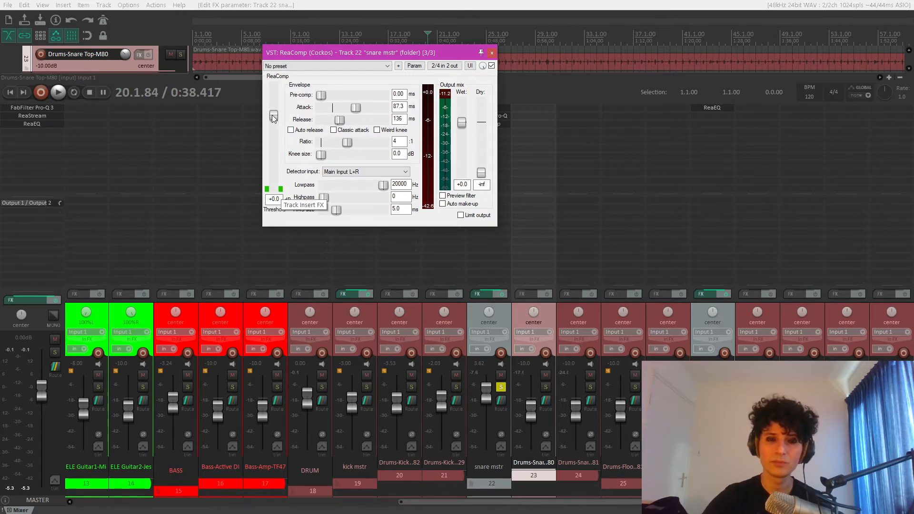
- Lower the threshold to about -44.5 dB while the snare plays, and set the wet gain to 4.5 dB
key(space)
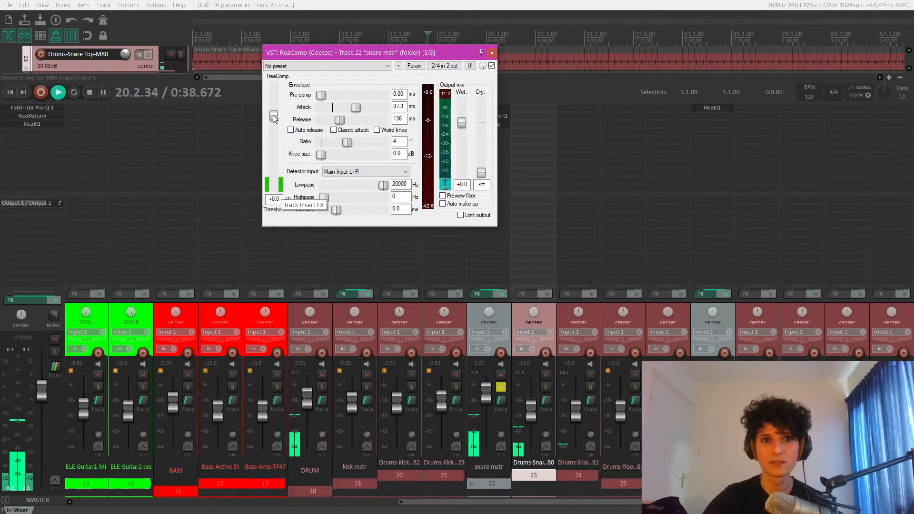
drag(274, 117, 279, 176)
click(465, 183)
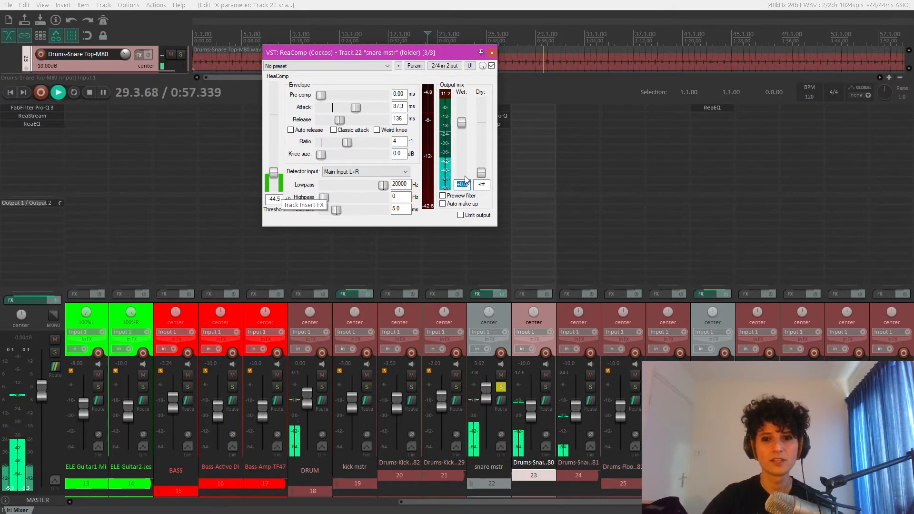
text(4.5)
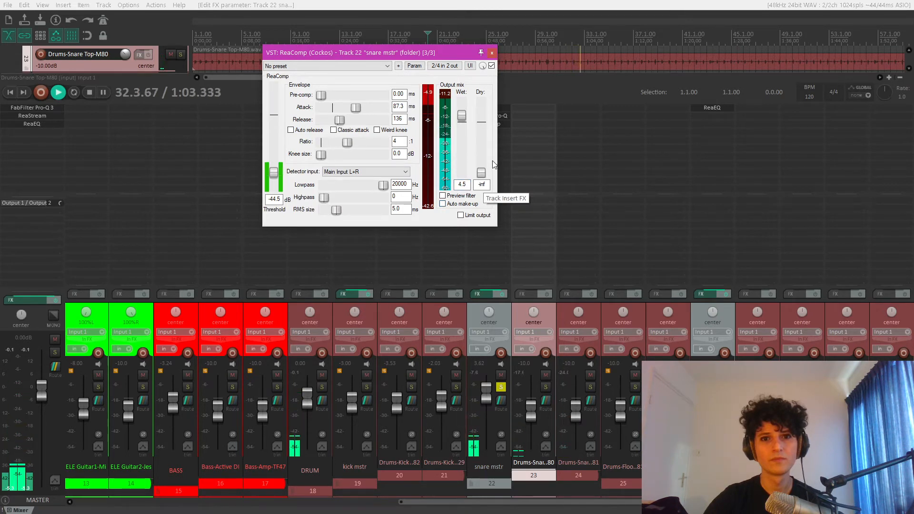
- Close the snare's ReaComp, then unsolo the snare mstr track and listen to the full mix
drag(450, 54, 425, 53)
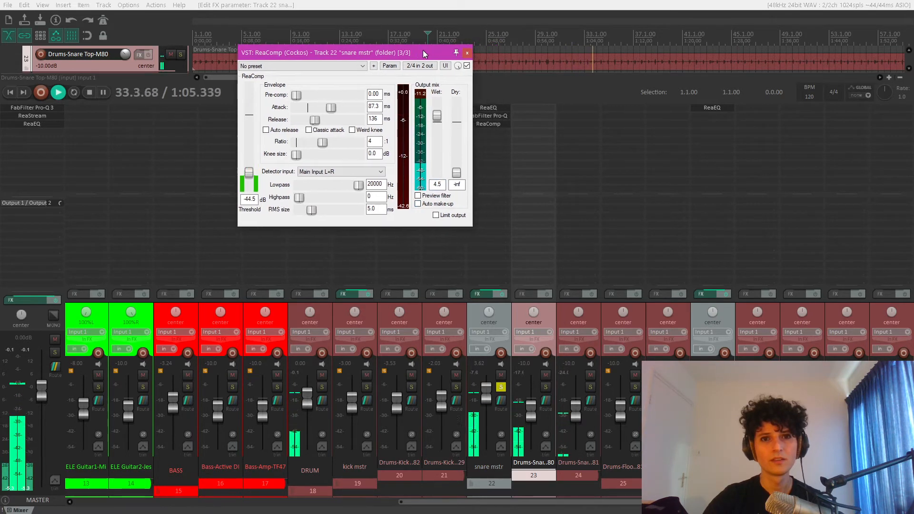
key(space)
click(467, 53)
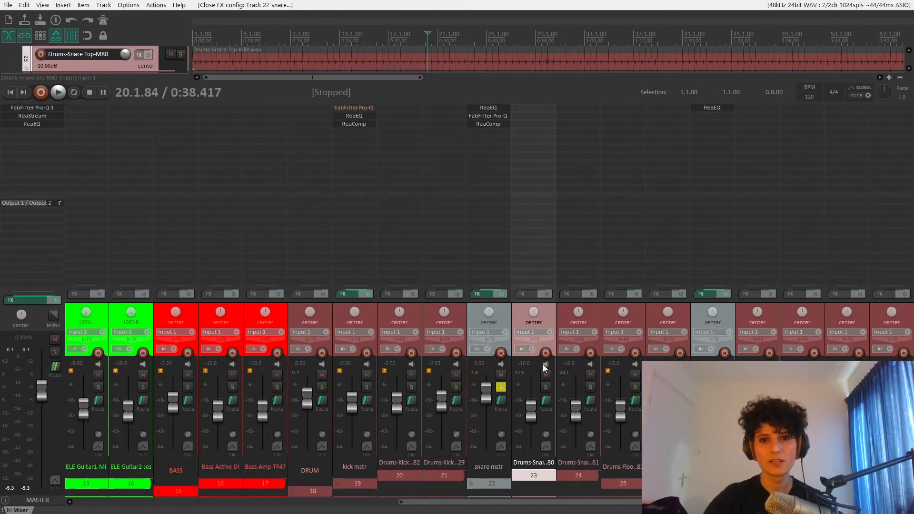
click(501, 386)
key(space)
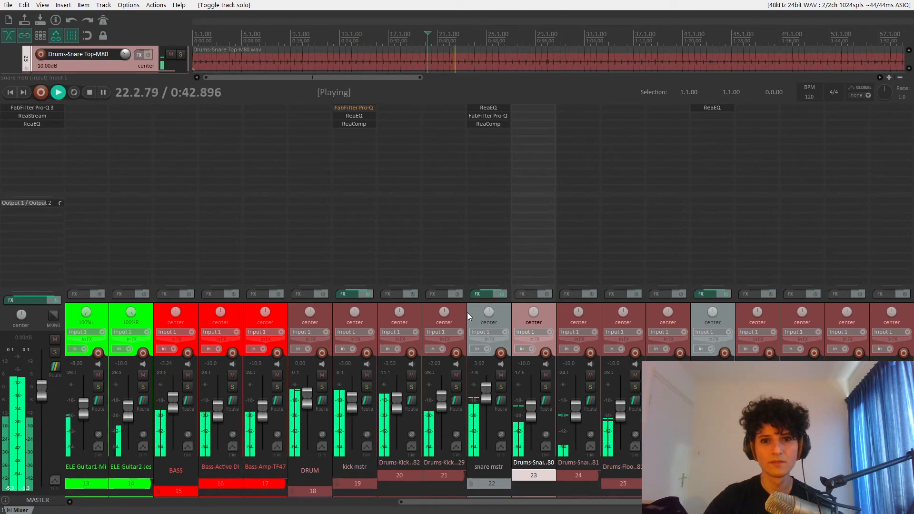
key(space)
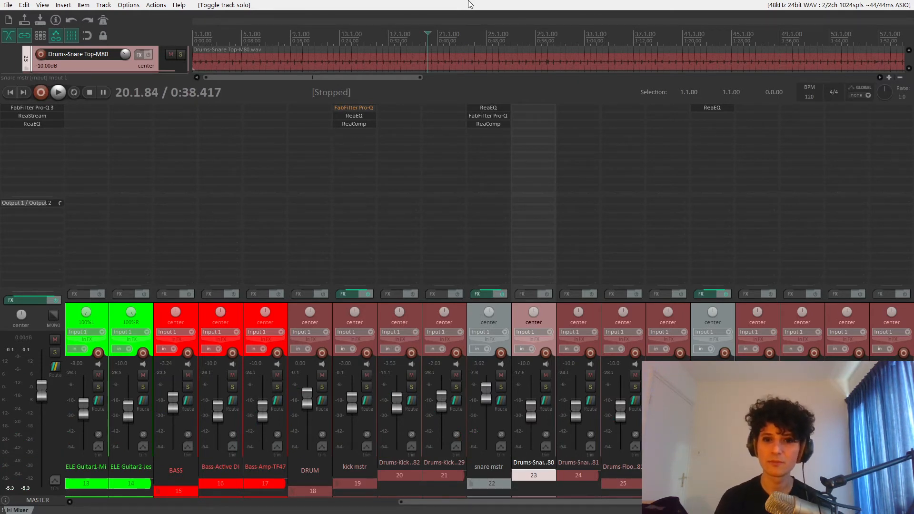
- Bypass ReaComp on the snare mstr track and play the full mix for comparison, restarting from about 23.3.74
shift+click(488, 124)
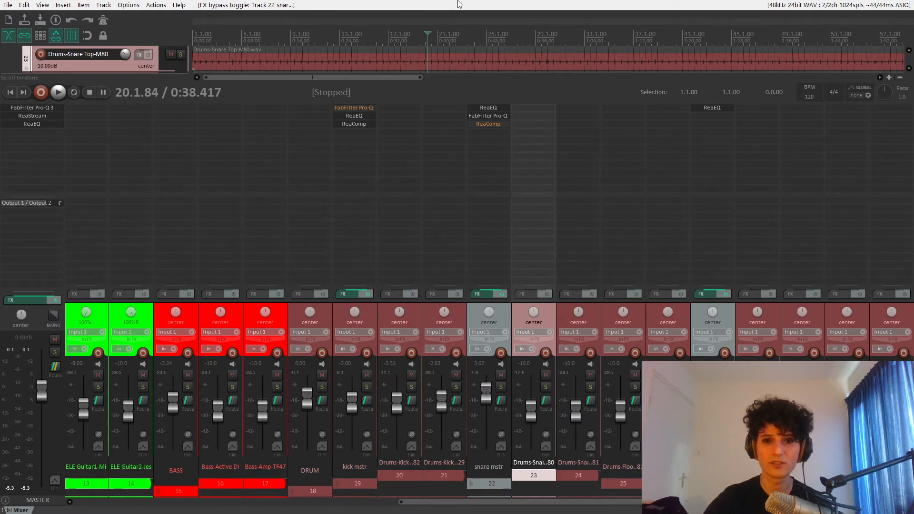
key(space)
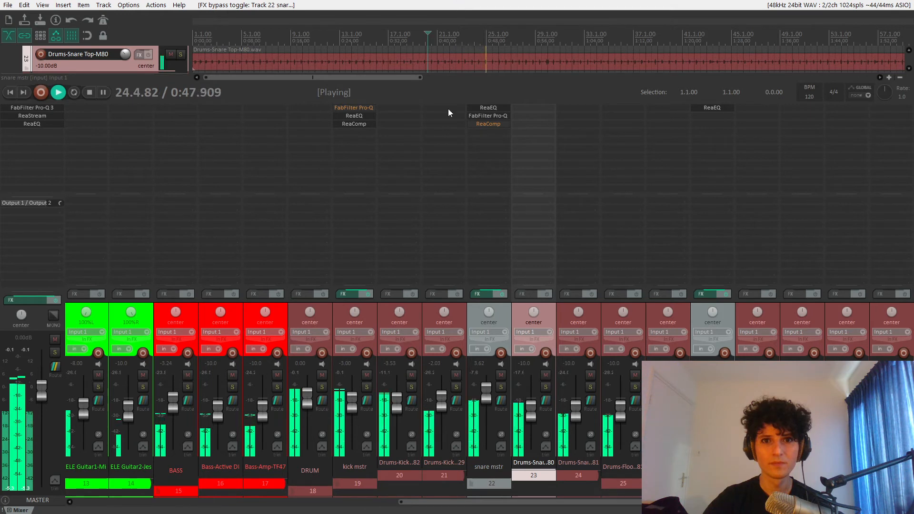
key(space)
click(473, 40)
click(471, 40)
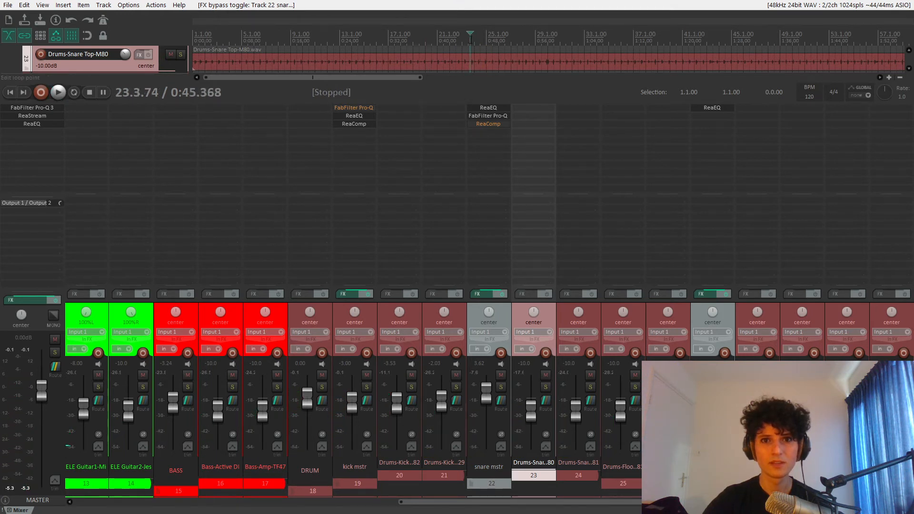
key(space)
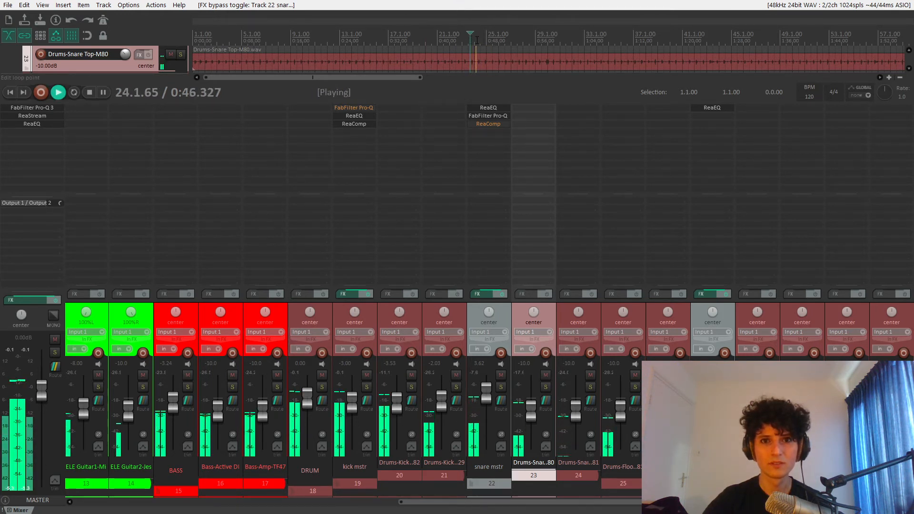
key(space)
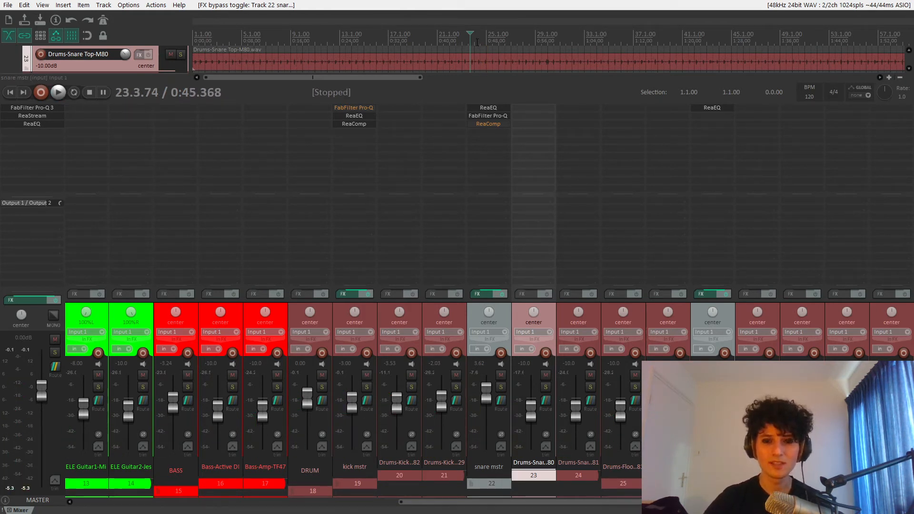
- Re-enable ReaComp on the snare mstr track and play the full mix to compare
shift+click(503, 124)
key(space)
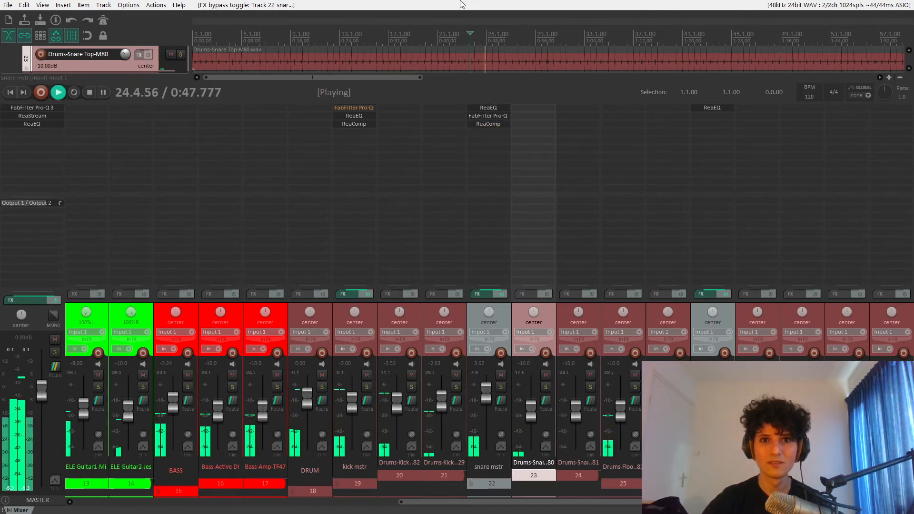
key(space)
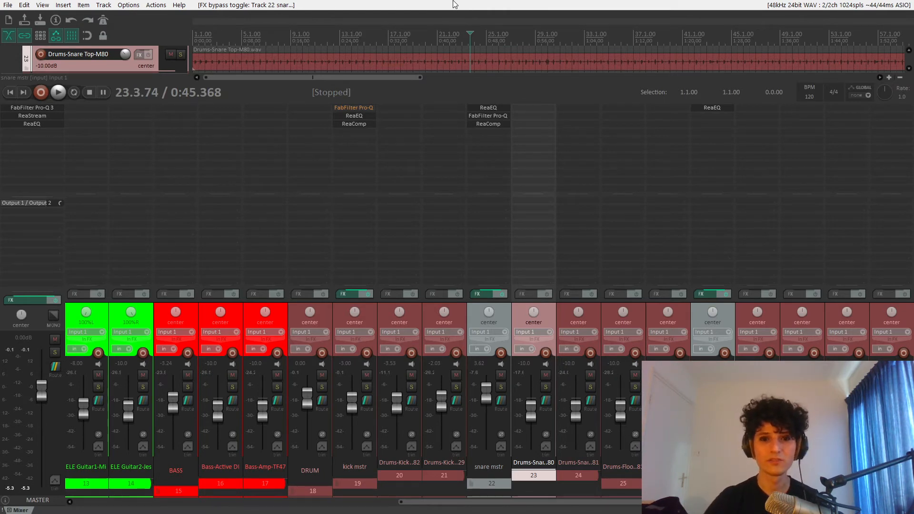
- Insert ReaComp on the BASS track while it plays soloed
mouse_move(736, 501)
mouse_down()
mouse_move(548, 500)
mouse_move(734, 501)
mouse_up()
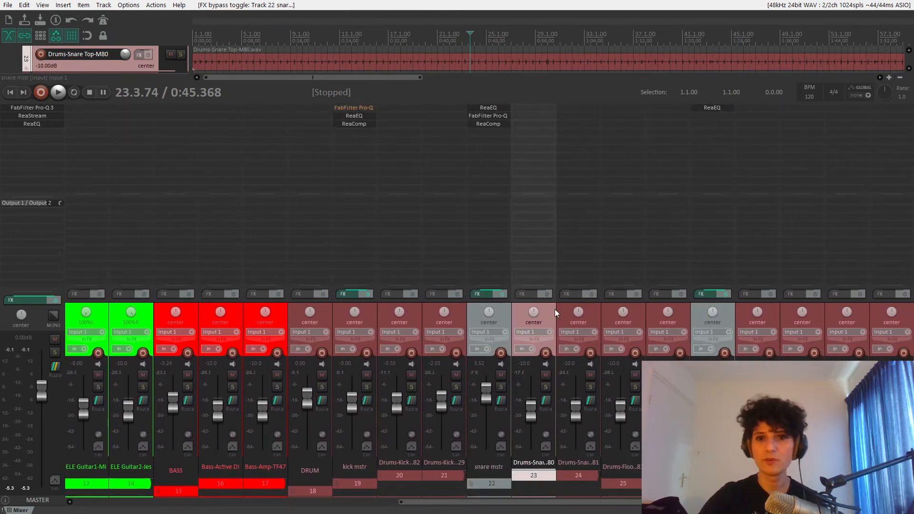
click(727, 315)
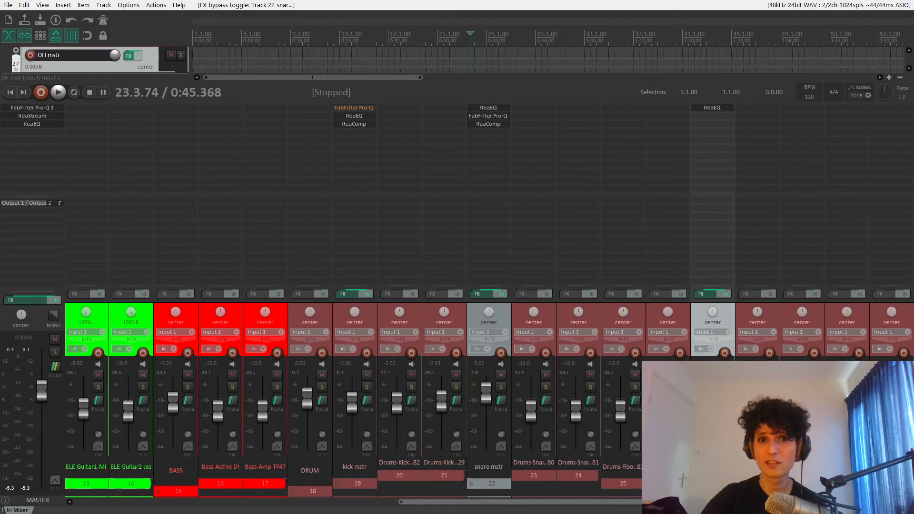
drag(742, 502, 580, 502)
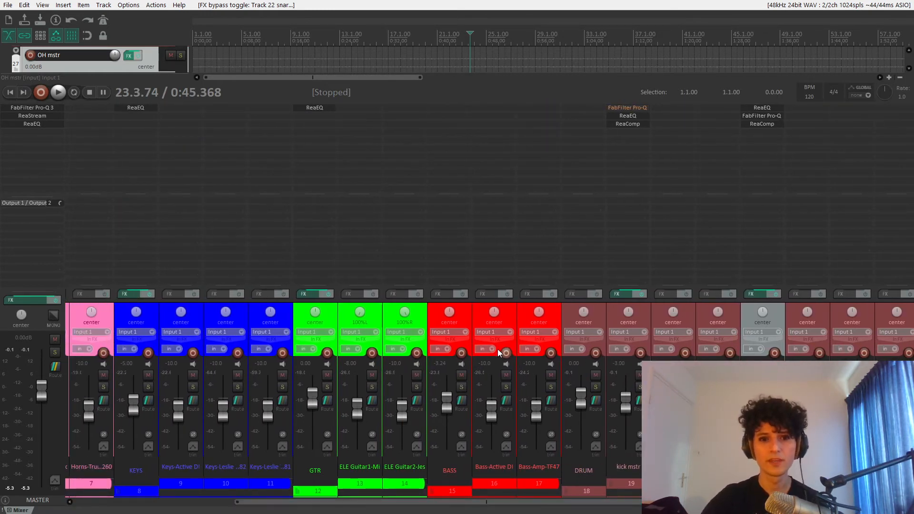
click(436, 312)
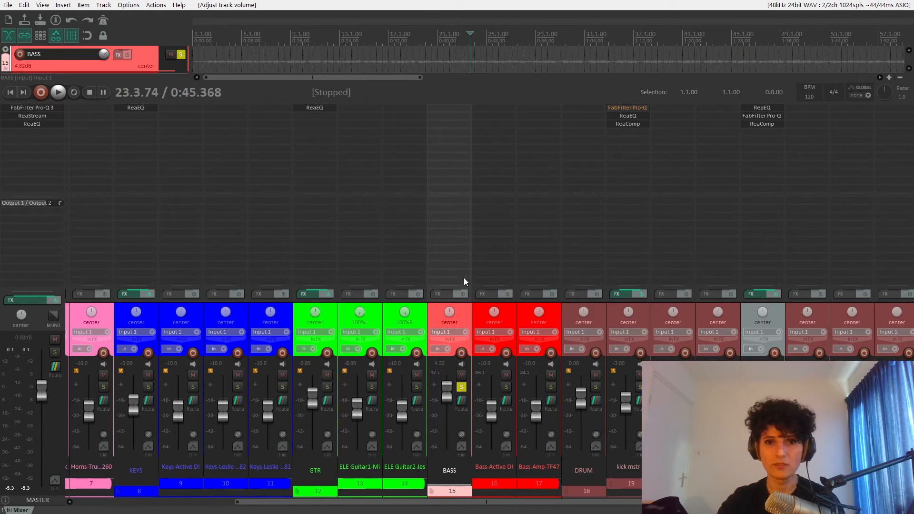
key(space)
double_click(449, 110)
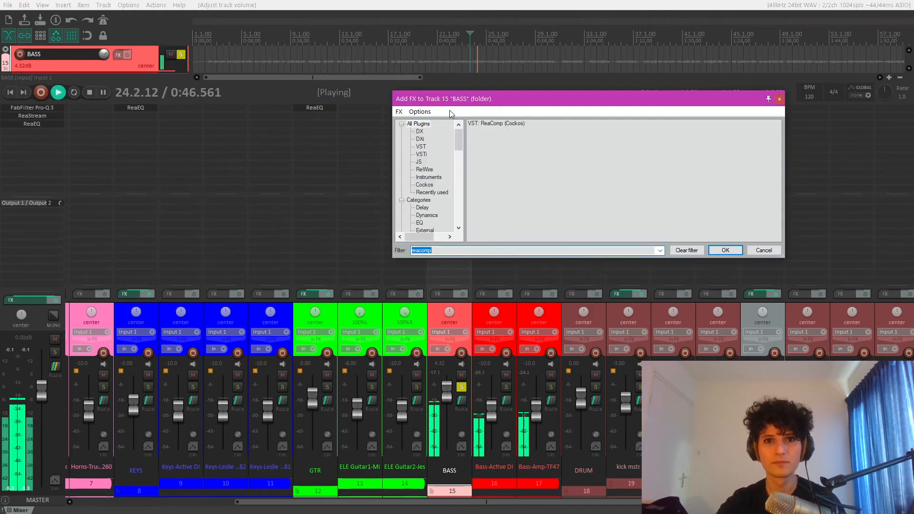
double_click(505, 123)
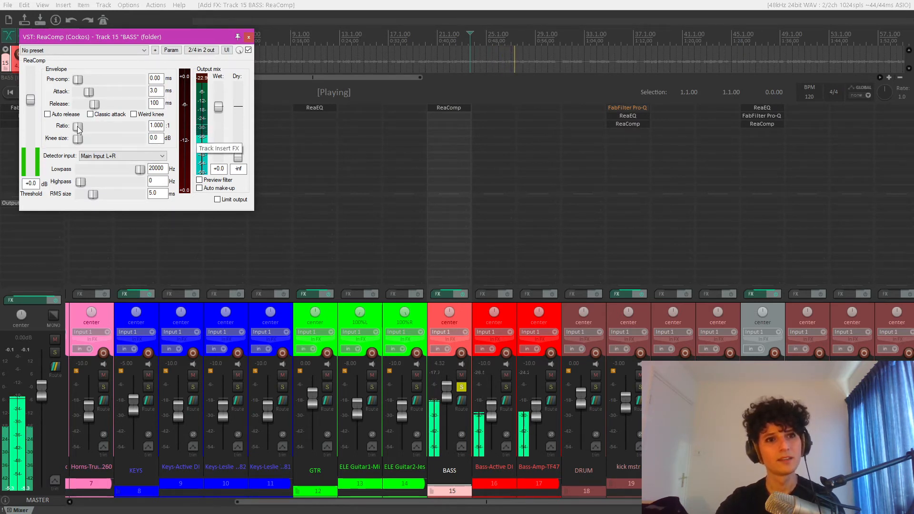
key(space)
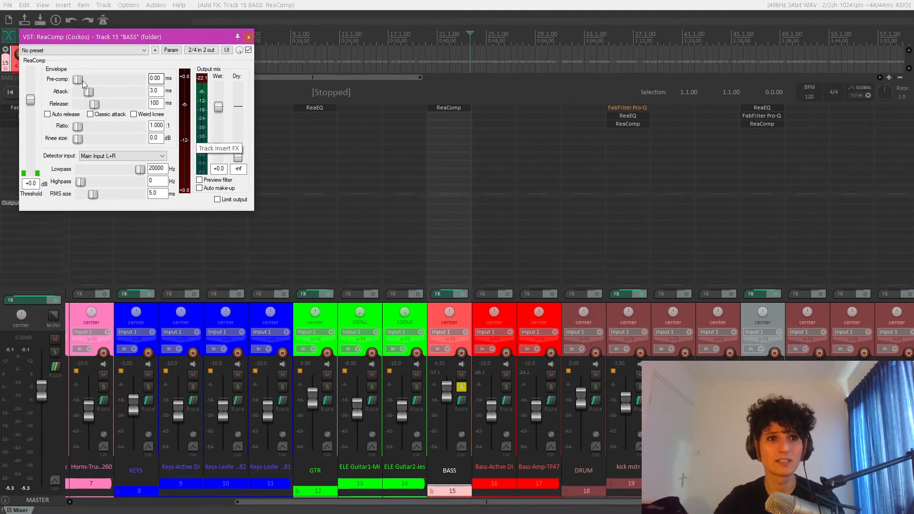
- Set the bass compressor to infinite ratio, 0 ms attack, 0 ms release, a -54 dB threshold and +12 dB wet gain
drag(78, 128, 141, 127)
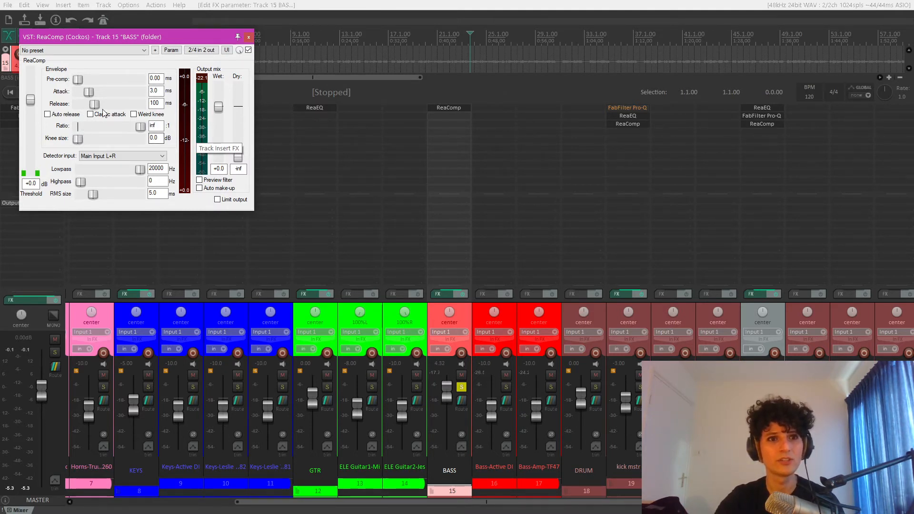
drag(94, 104, 34, 158)
drag(114, 37, 374, 58)
key(space)
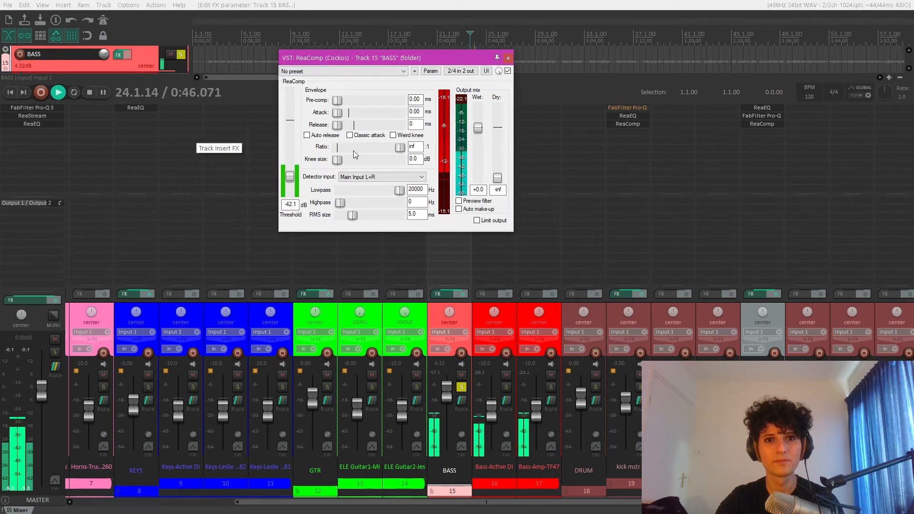
drag(290, 178, 290, 186)
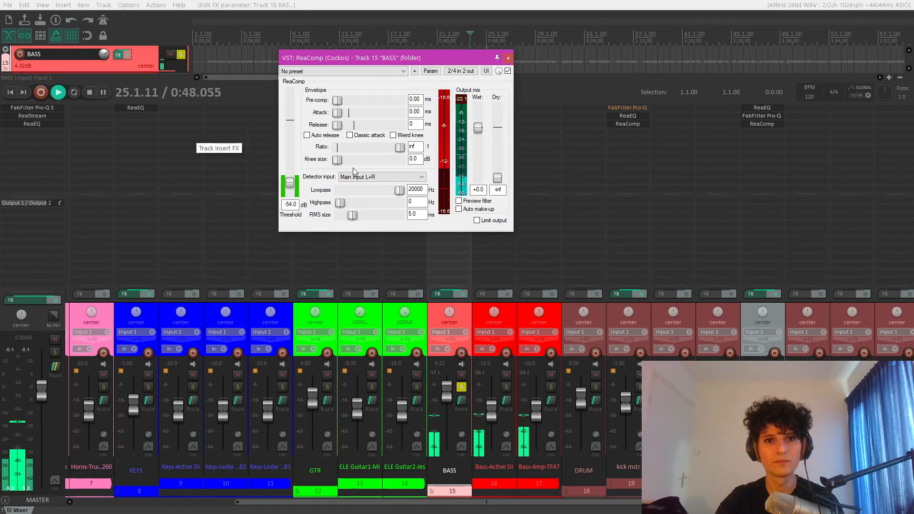
drag(478, 128, 476, 105)
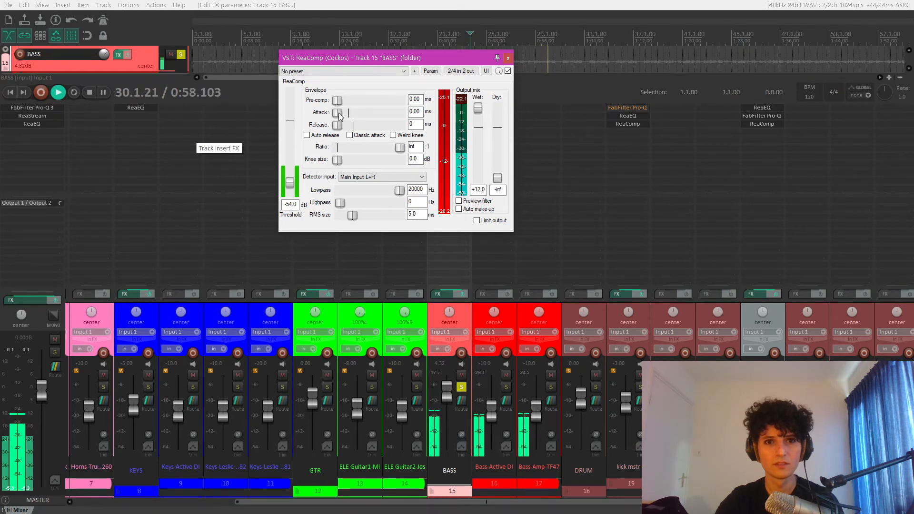
- Raise the bass compressor's attack to 59.5 ms and its release to 161 ms while listening to the bass
drag(338, 114, 369, 117)
key(space)
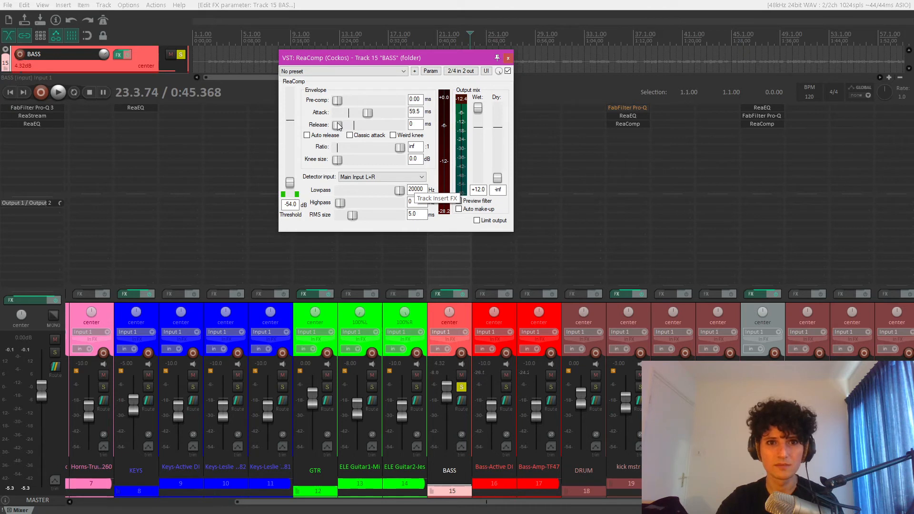
key(space)
drag(338, 125, 359, 127)
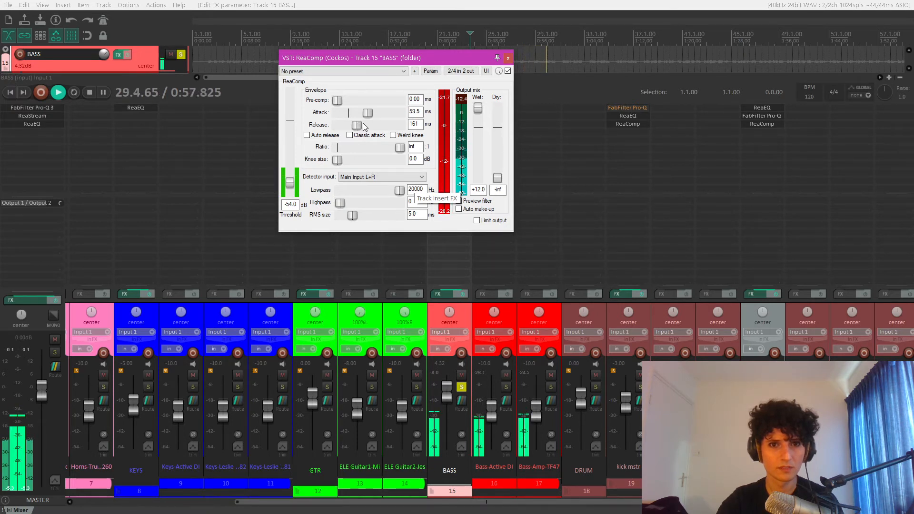
key(space)
- Set the bass compressor's ratio to 6:1, reset the wet gain to 0 dB and raise the threshold to -45.6 dB during playback
double_click(414, 147)
text(6)
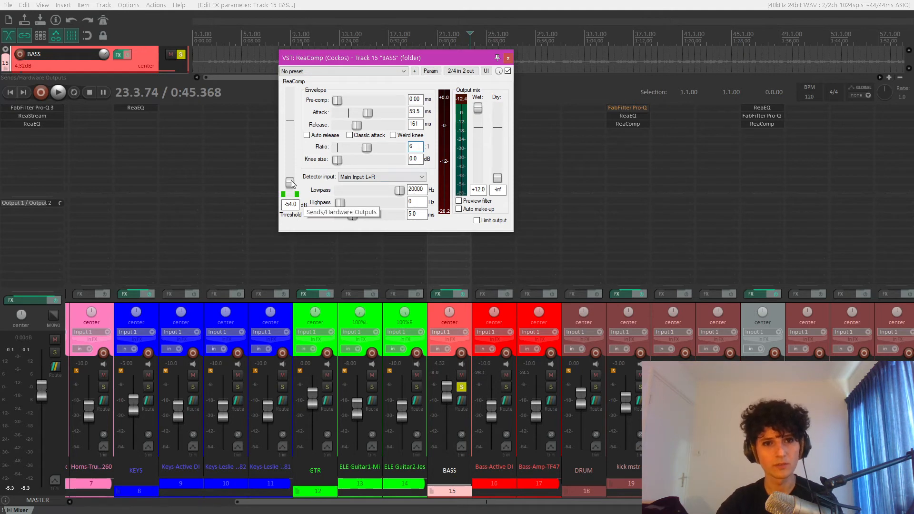
double_click(479, 107)
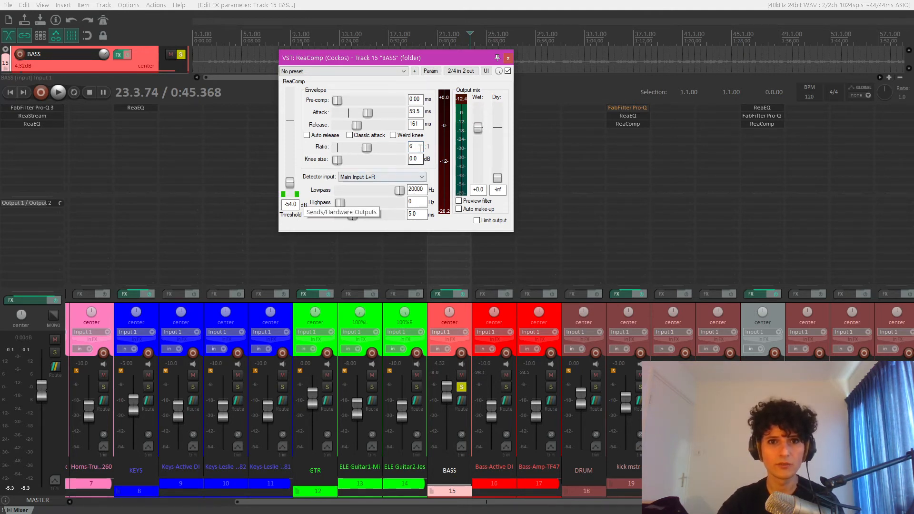
key(space)
drag(290, 183, 296, 186)
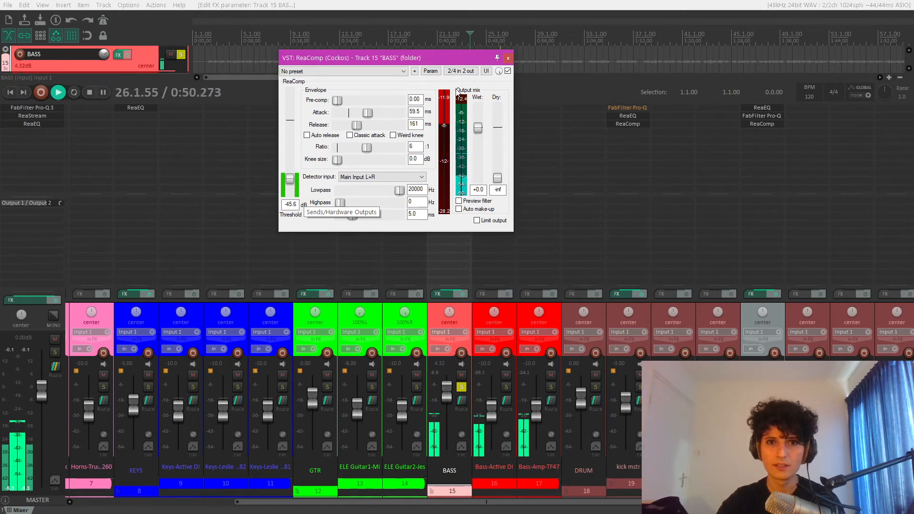
- Set the bass compressor's wet gain to 10 dB and play the soloed bass again
key(space)
double_click(478, 189)
text(10)
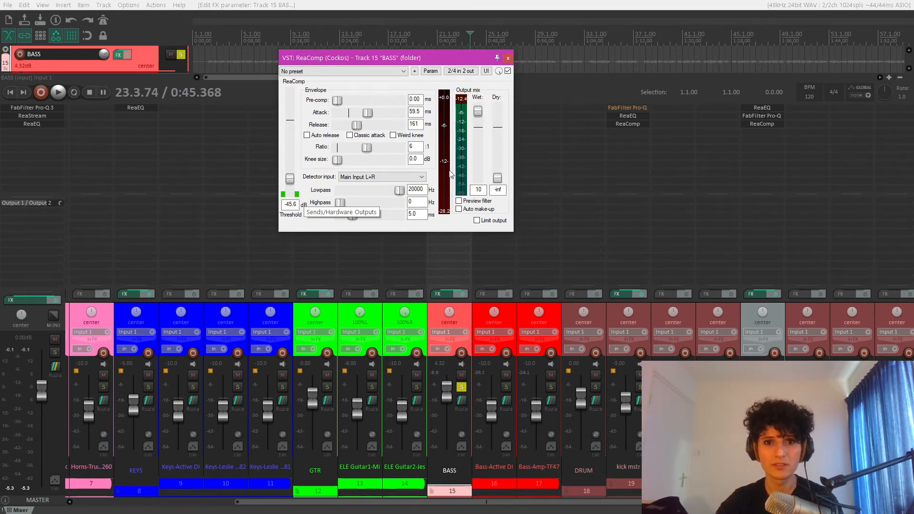
key(space)
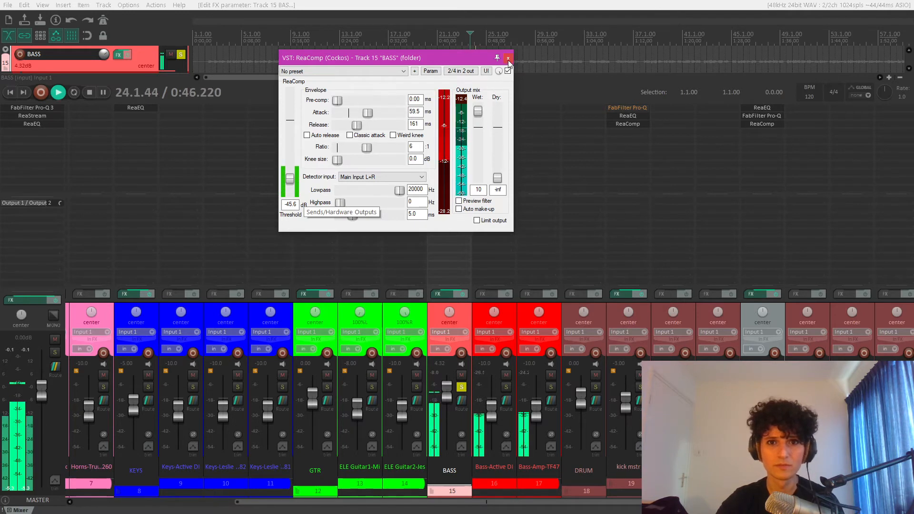
- Close the bass's ReaComp, unsolo the BASS track and lower its volume to -3.73 dB within the full mix
click(508, 58)
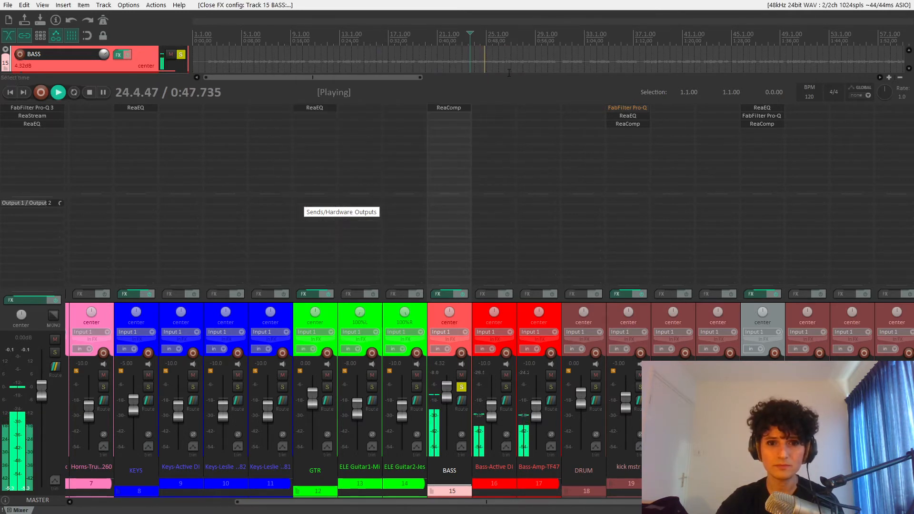
click(462, 387)
drag(446, 389, 447, 401)
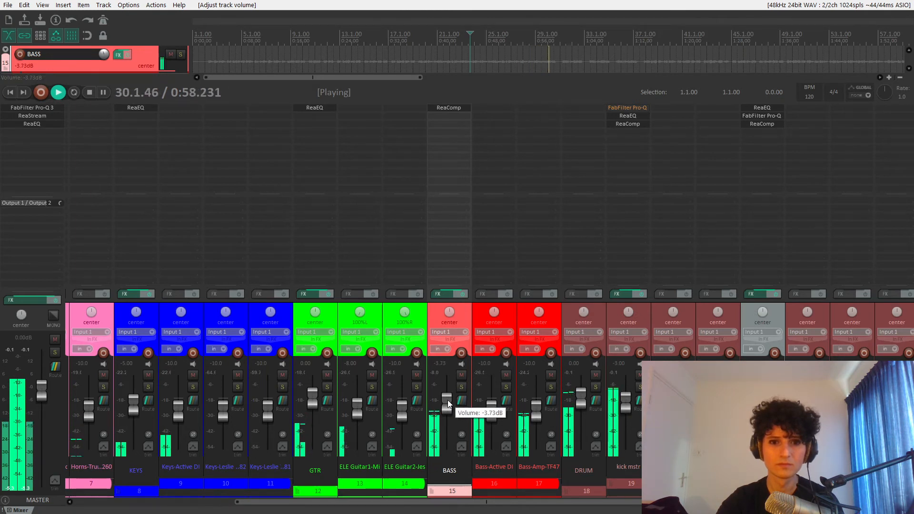
drag(448, 400, 447, 400)
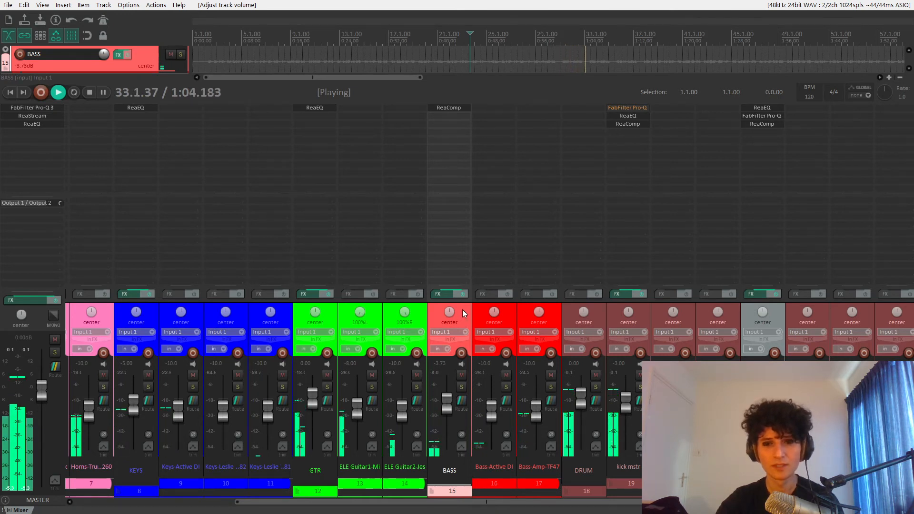
key(space)
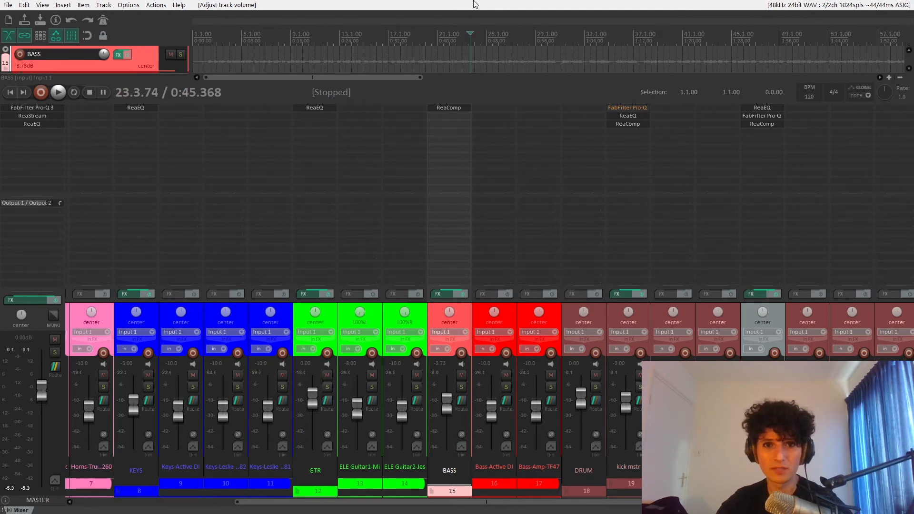
- Listen to the GTR track soloed to judge whether it needs compression, and unsolo it
drag(578, 504, 446, 498)
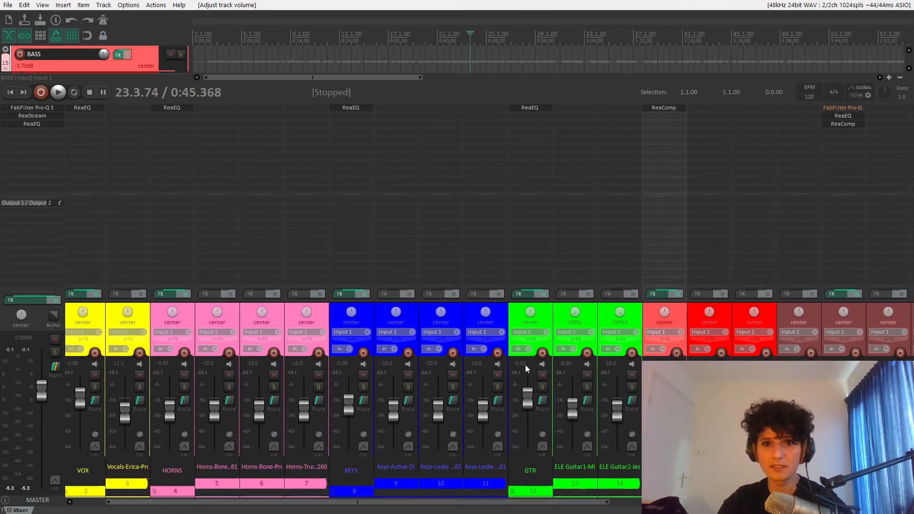
click(544, 316)
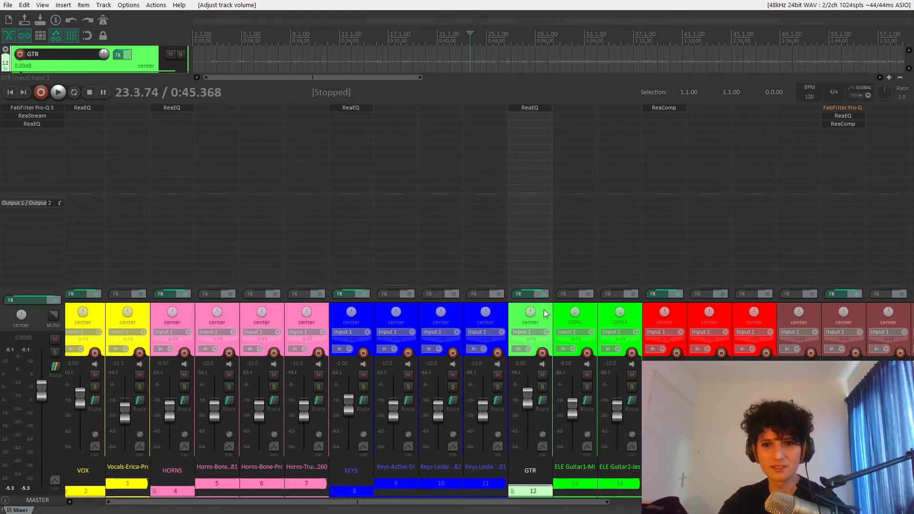
drag(558, 502, 851, 501)
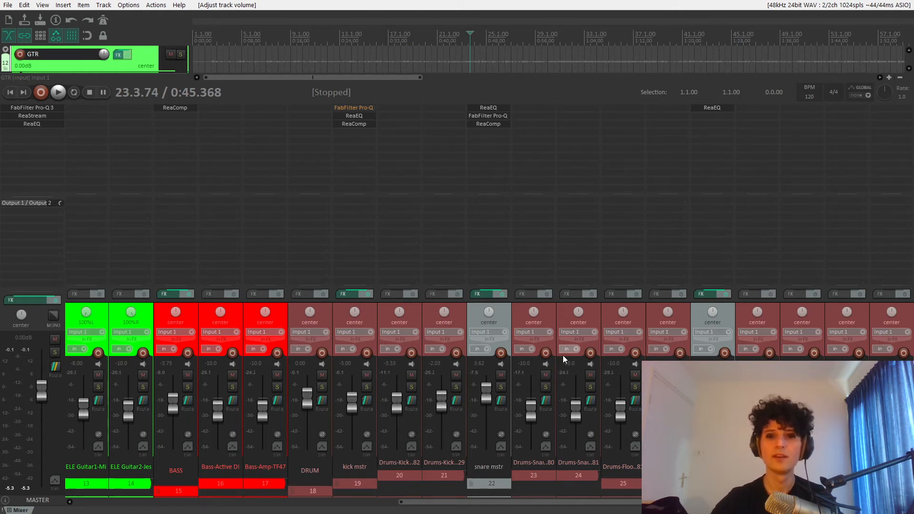
drag(671, 503, 443, 504)
click(435, 387)
key(space)
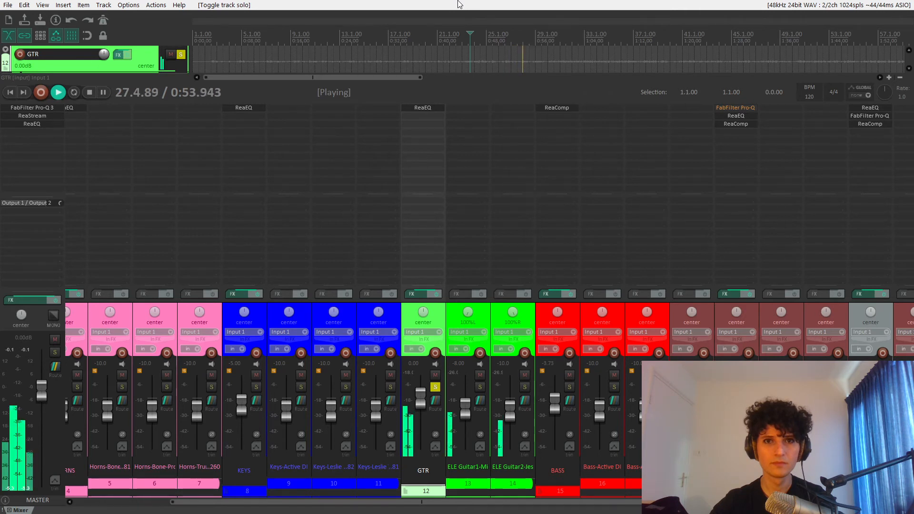
key(space)
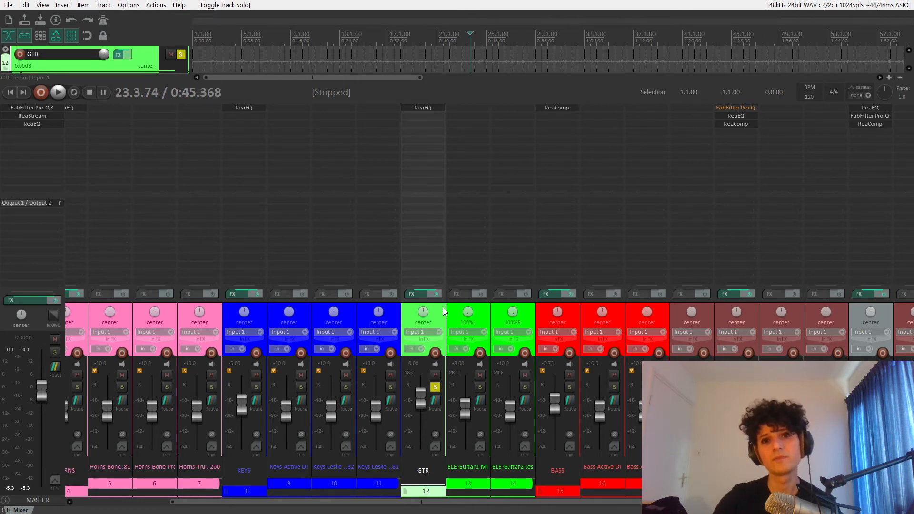
click(435, 387)
- Listen to the KEYS track in the full mix and soloed, and unsolo it
drag(514, 505, 394, 490)
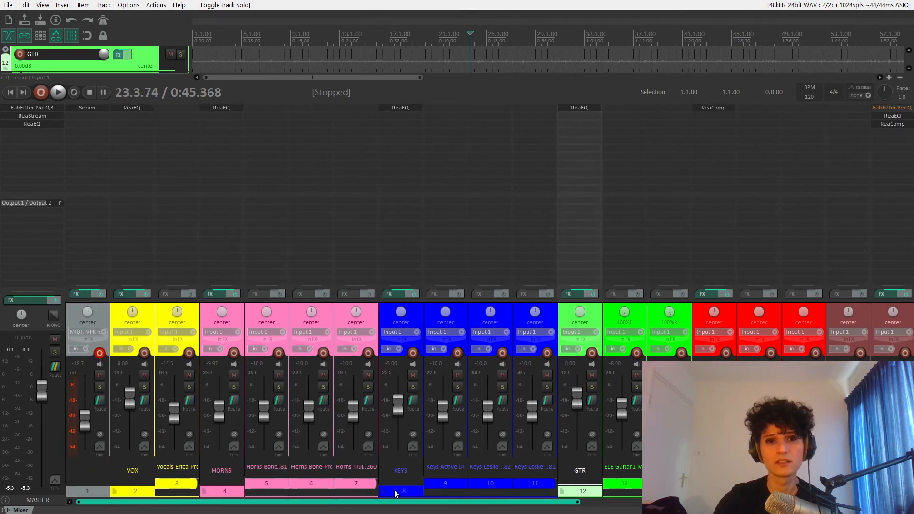
click(413, 316)
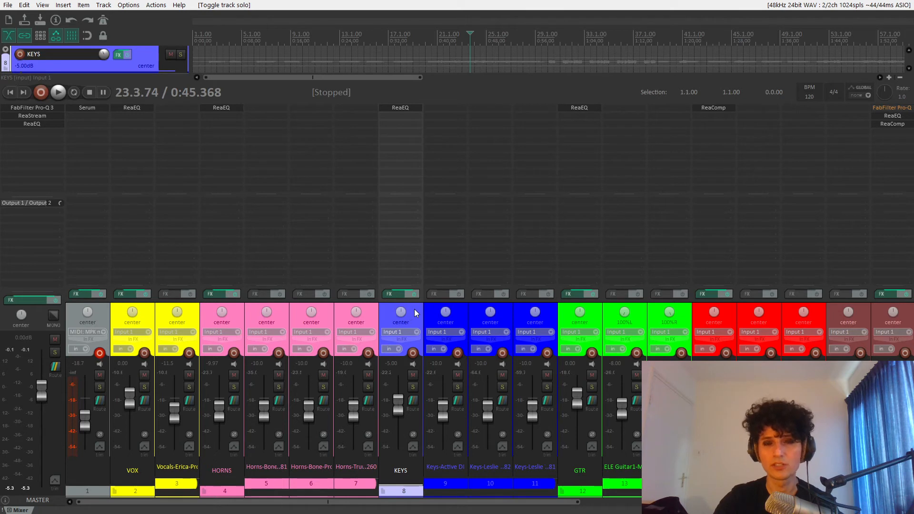
key(space)
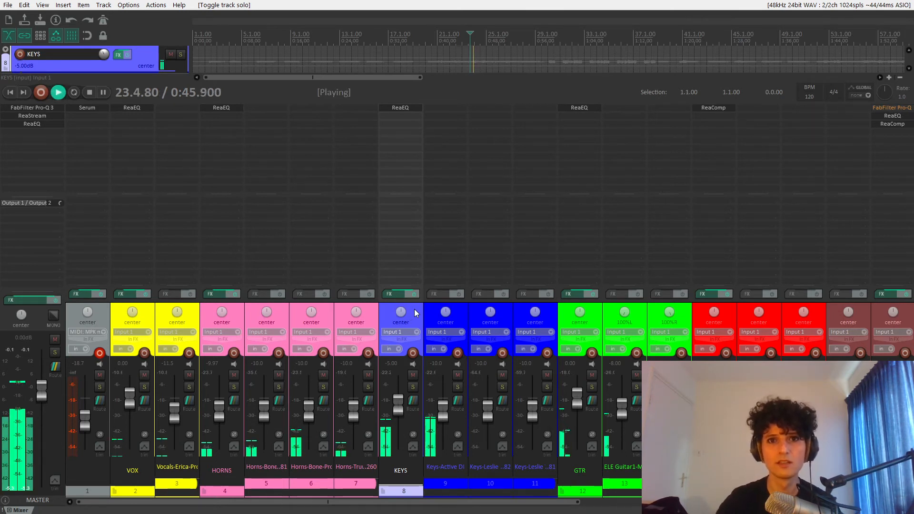
click(413, 387)
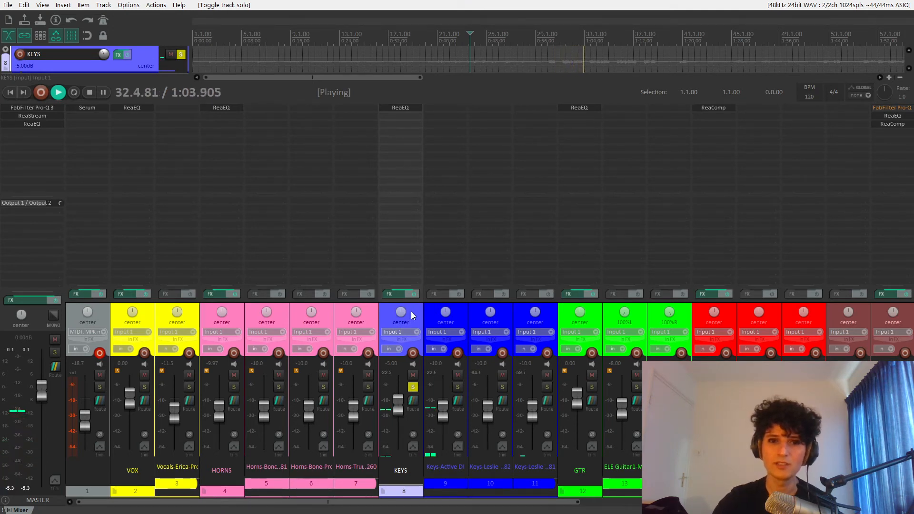
key(space)
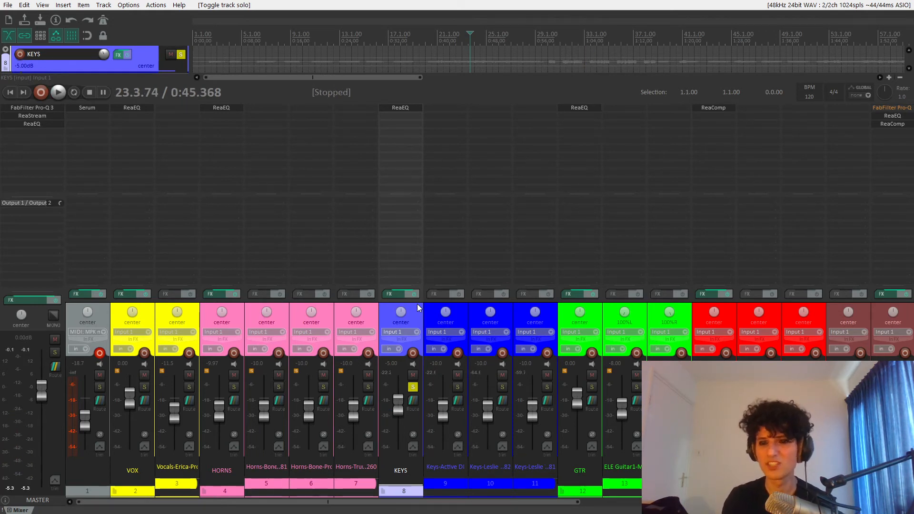
click(413, 386)
- Play the mix from about 21.2.87 and solo the HORNS track to judge its dynamics
click(233, 313)
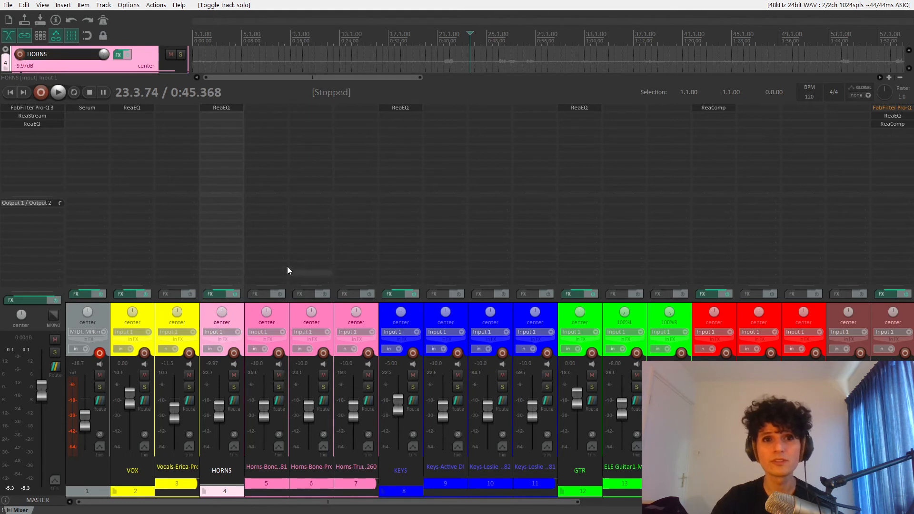
click(444, 30)
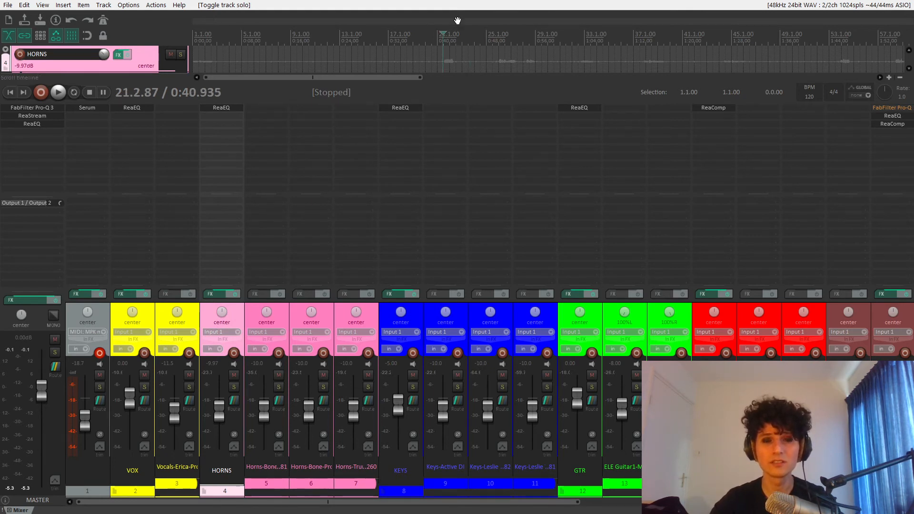
key(space)
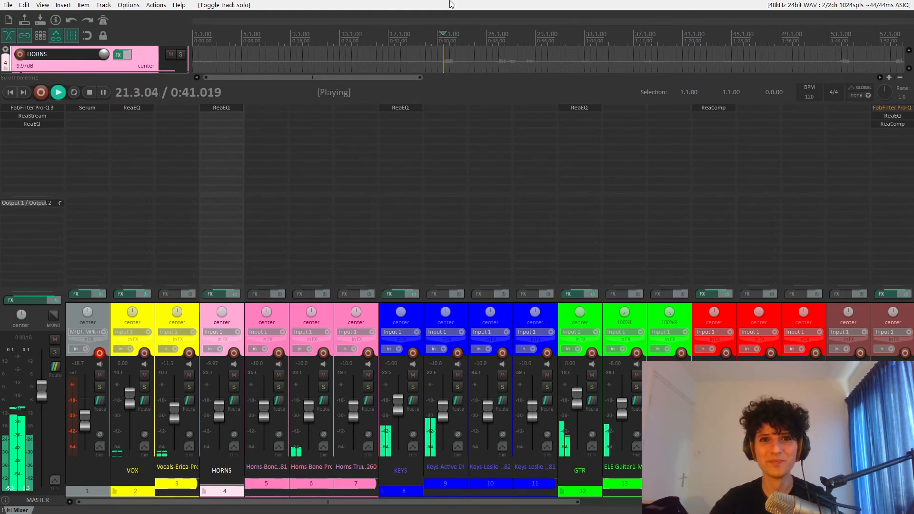
click(235, 386)
key(space)
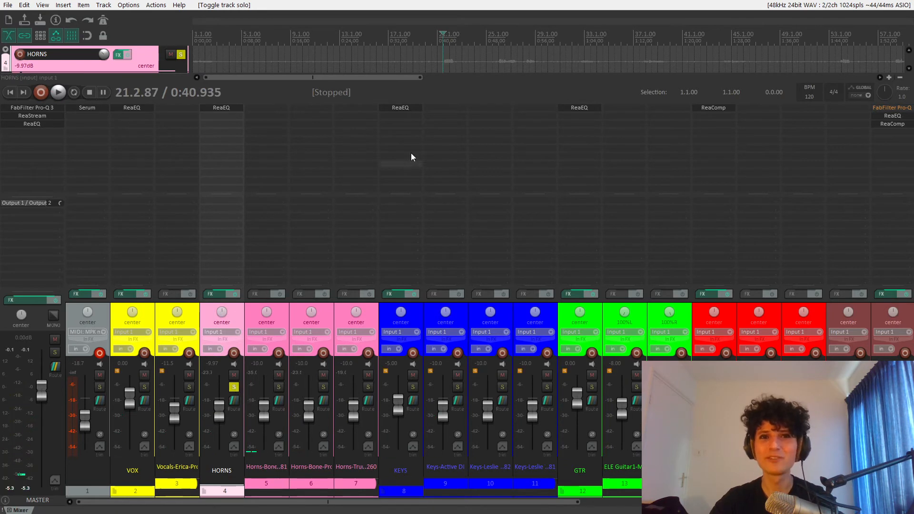
- Add ReaComp to the HORNS track after its ReaEQ
click(224, 115)
click(522, 121)
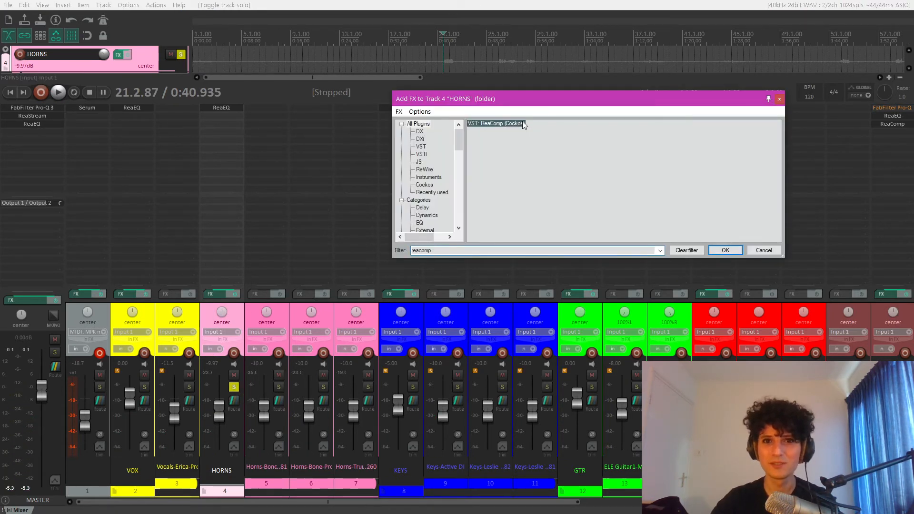
double_click(499, 122)
drag(169, 38, 402, 55)
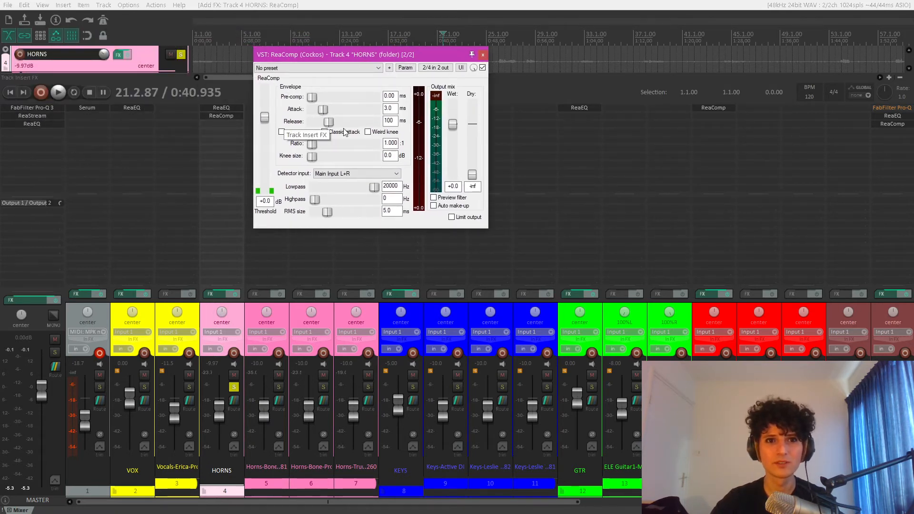
- Set the horns compressor's attack and release to 0 ms, ratio to inf:1 and threshold to -50.1 dB
drag(332, 121, 309, 111)
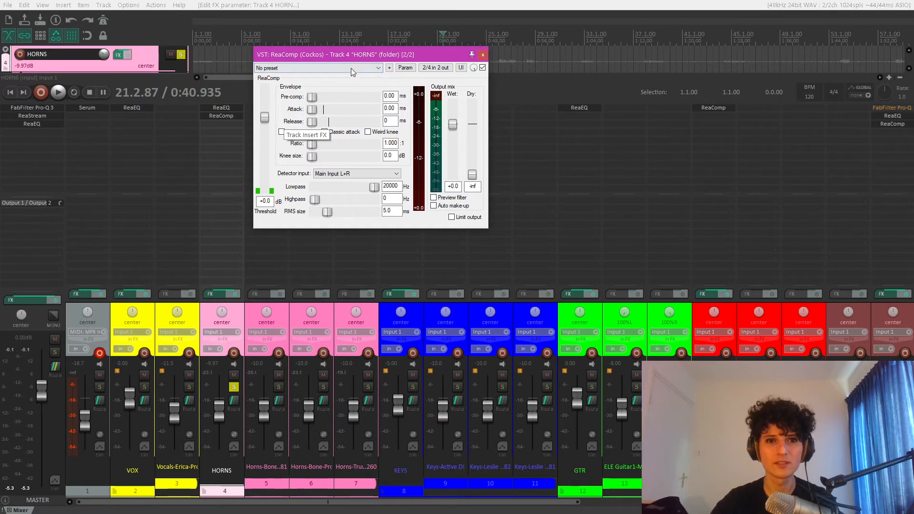
drag(352, 54, 475, 57)
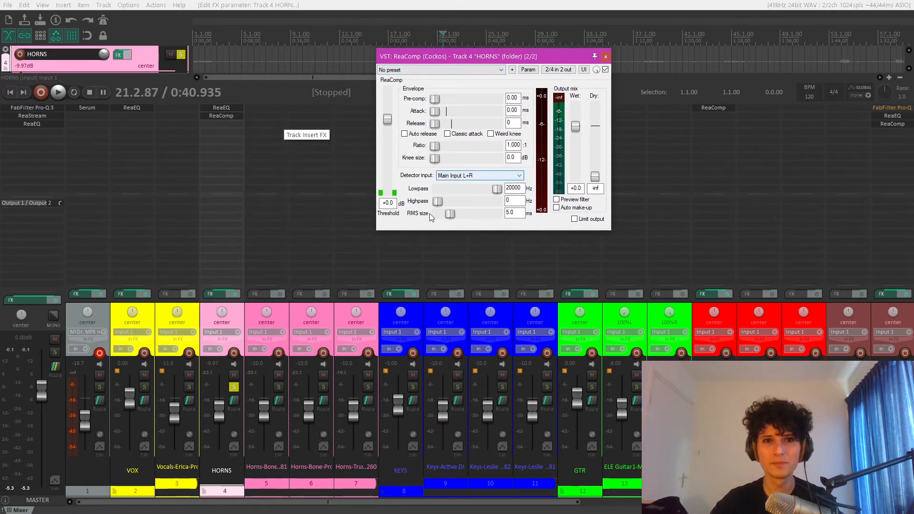
drag(438, 150, 499, 146)
drag(388, 119, 388, 182)
- Raise the horns compressor's wet gain to +10.3 dB while playing the soloed horns
key(space)
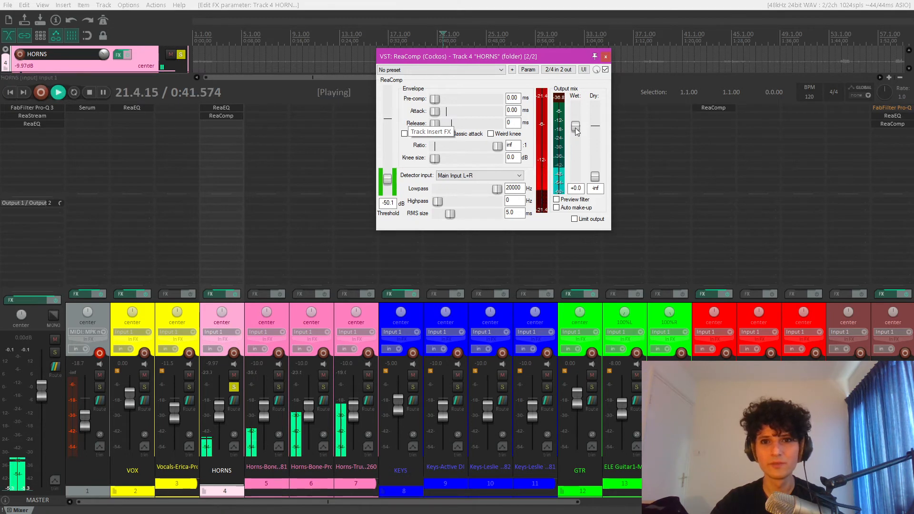
drag(575, 127, 576, 114)
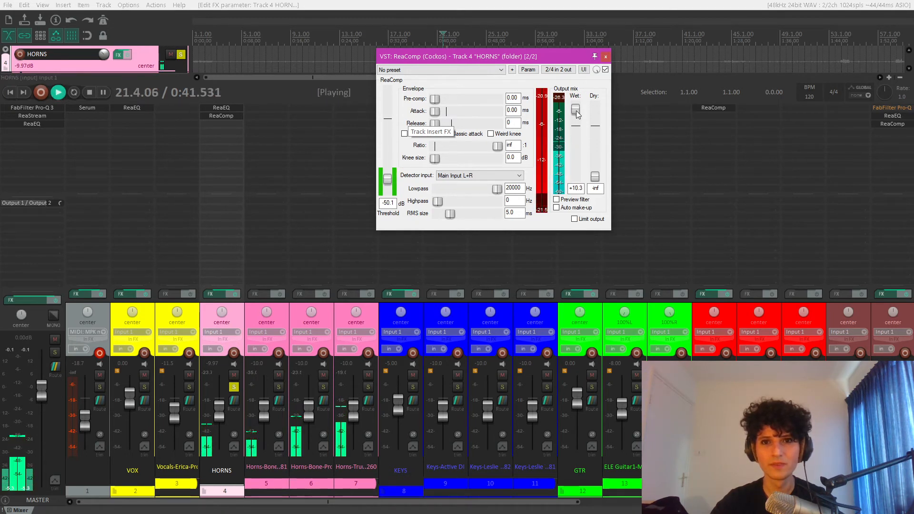
key(space)
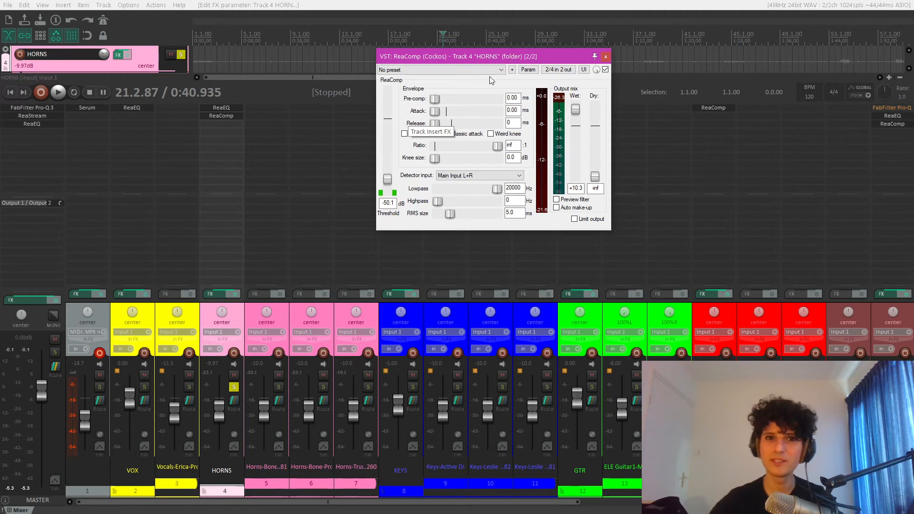
- Lengthen the horns compressor's attack to 106 ms while listening to the soloed horns
drag(451, 56, 424, 62)
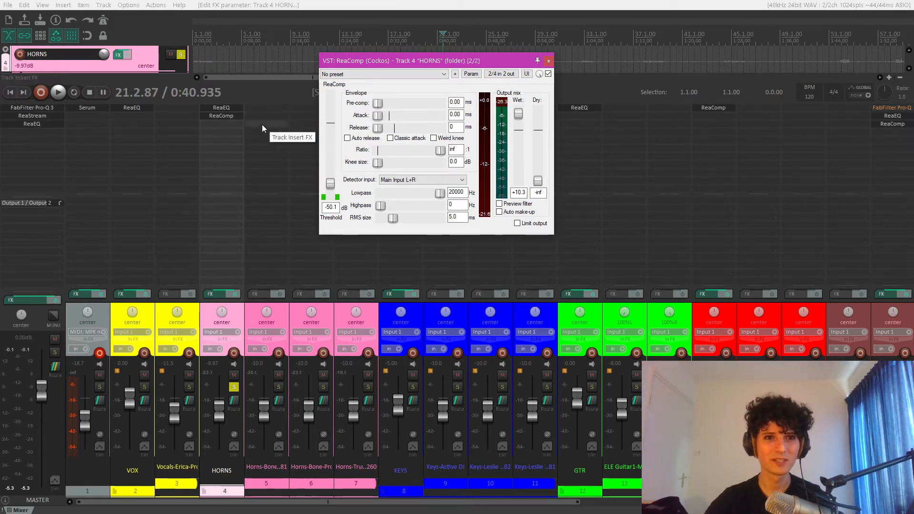
drag(392, 60, 259, 104)
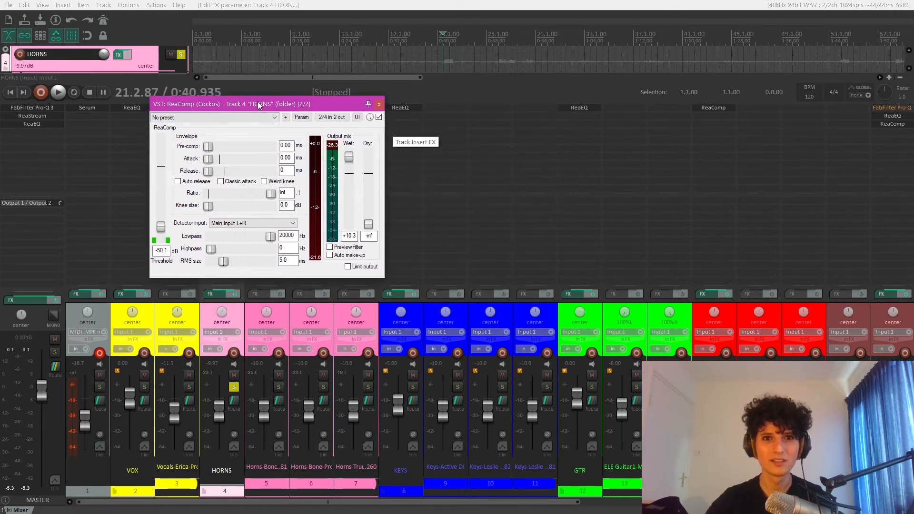
drag(322, 104, 559, 79)
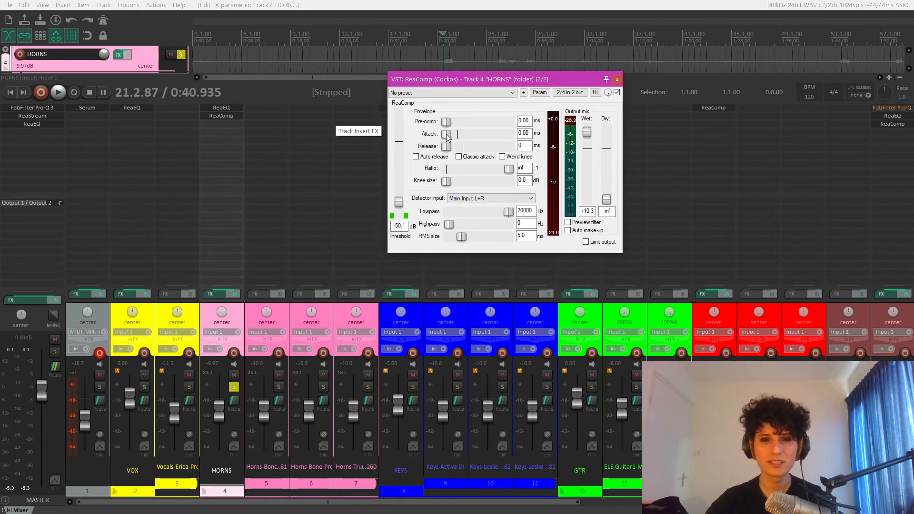
key(space)
drag(446, 134, 461, 135)
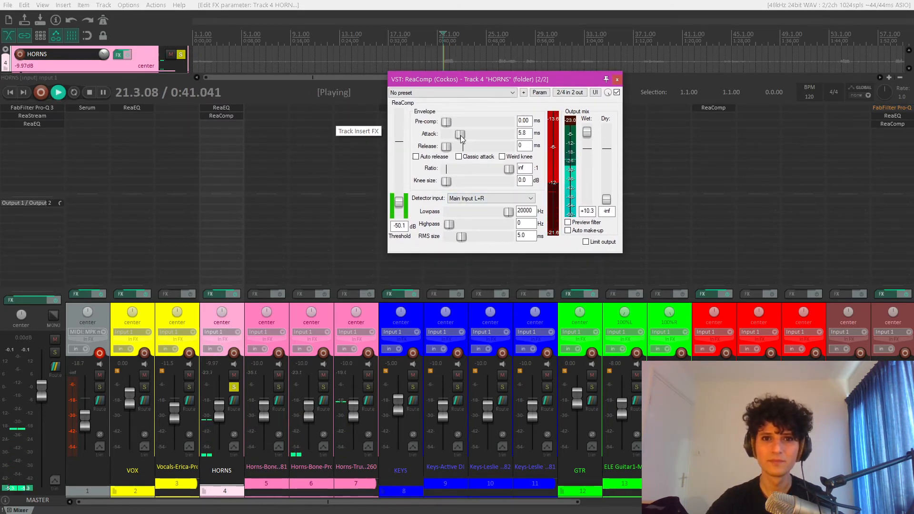
drag(461, 135, 467, 138)
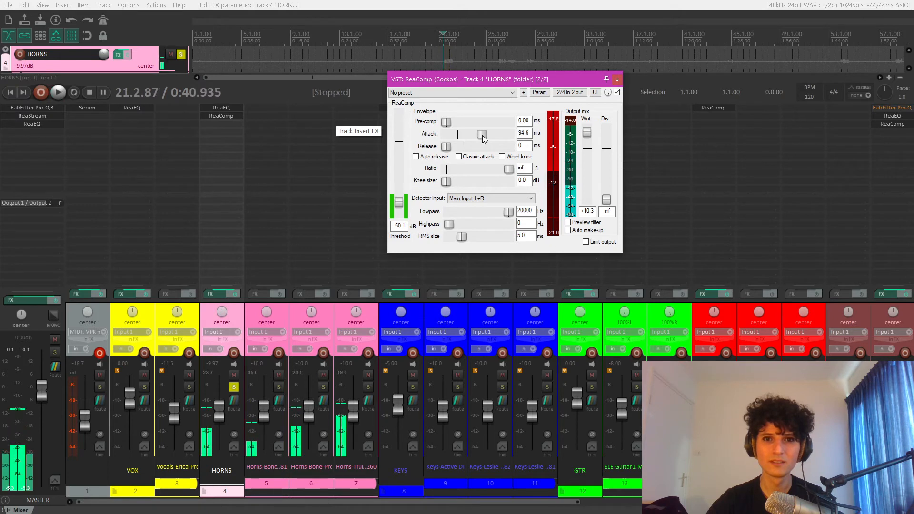
drag(467, 135, 484, 138)
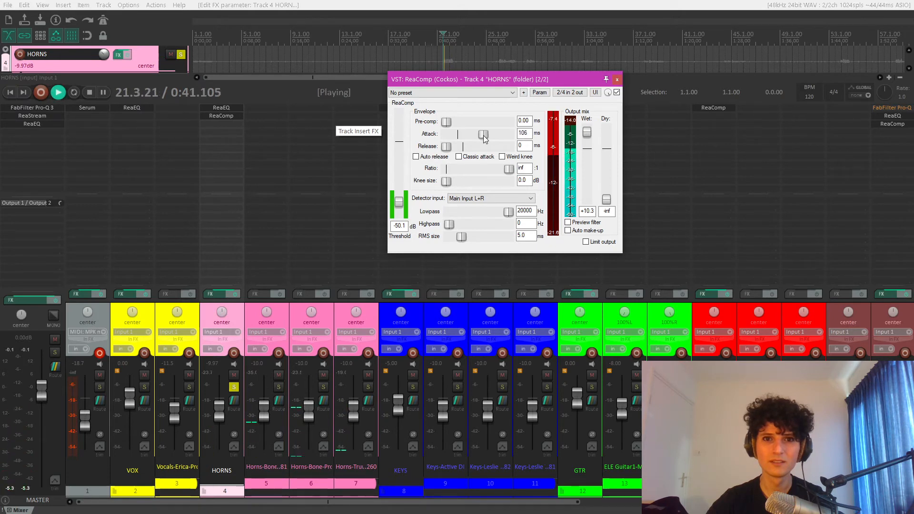
key(space)
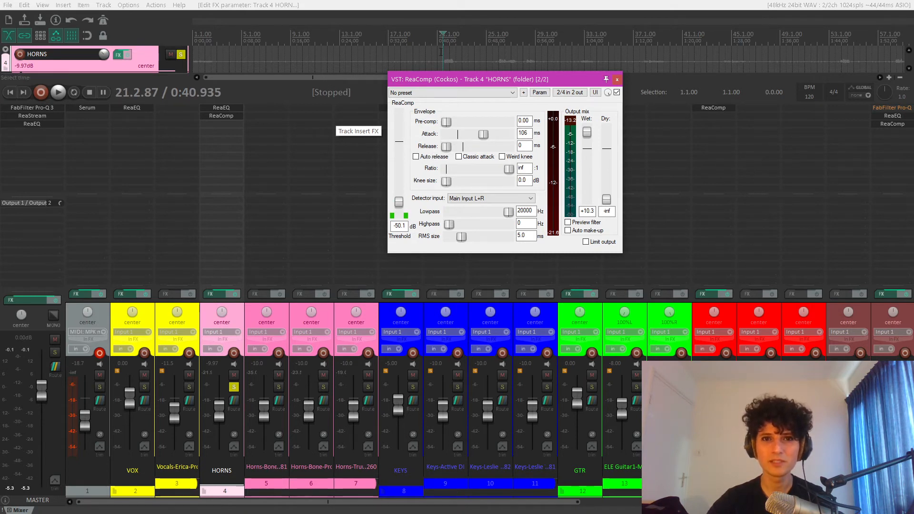
- Loop the horn phrase from 21.2.34 to 22.3.79 and set the compressor's release to 71 ms during playback
drag(444, 57, 461, 57)
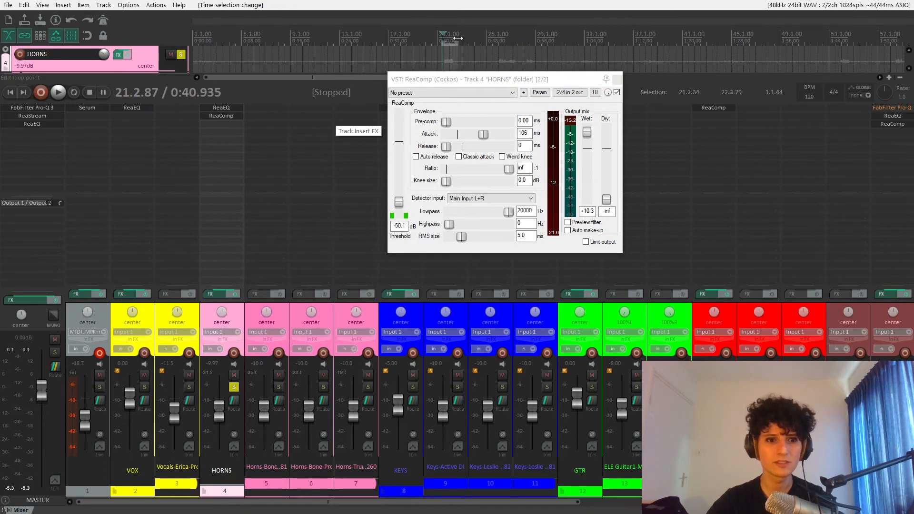
click(78, 95)
key(space)
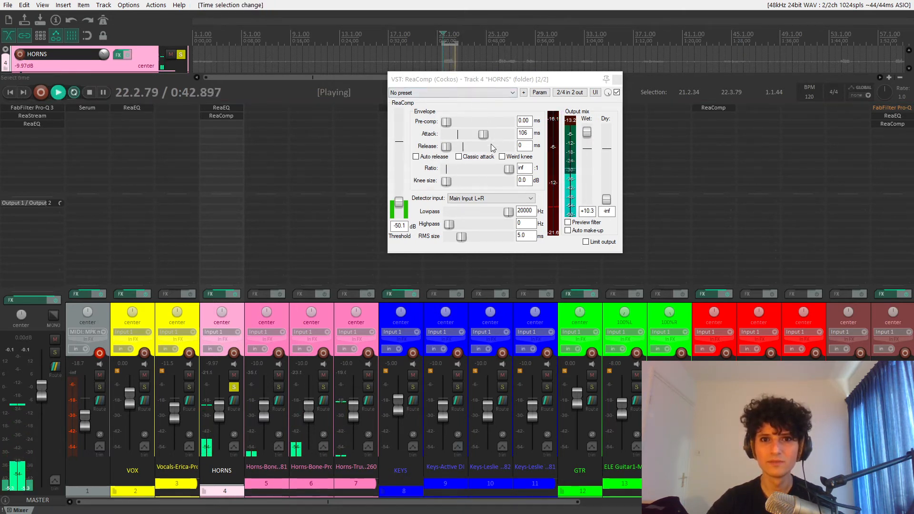
drag(447, 147, 461, 149)
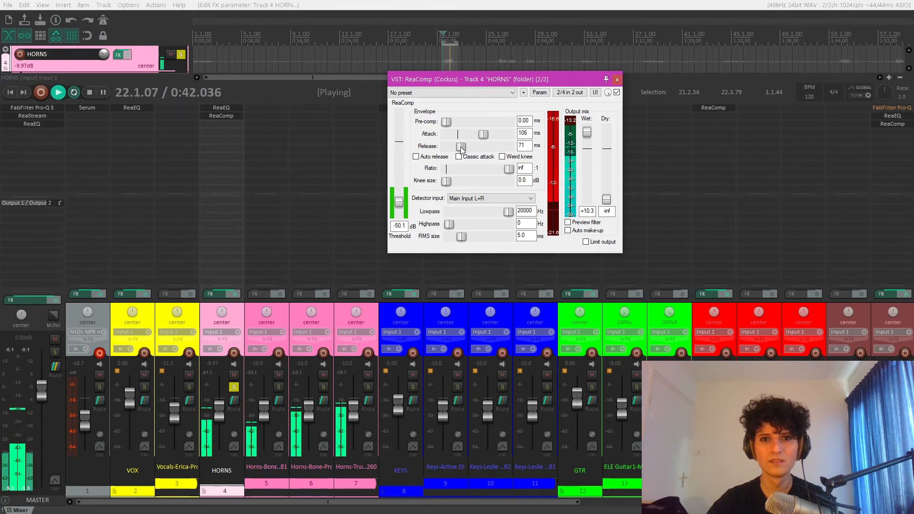
key(space)
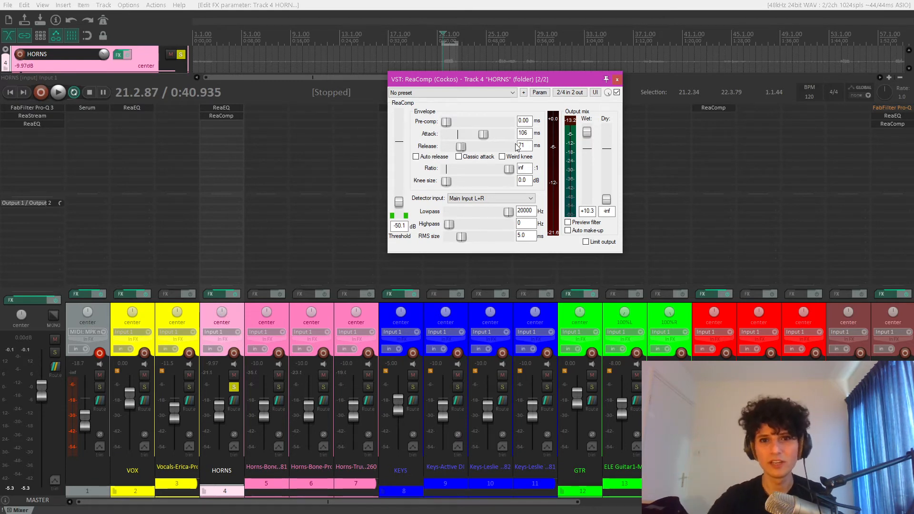
- Set the horns compressor to a 4:1 ratio, 0 dB wet gain and -37.8 dB threshold, and audition the loop
click(618, 81)
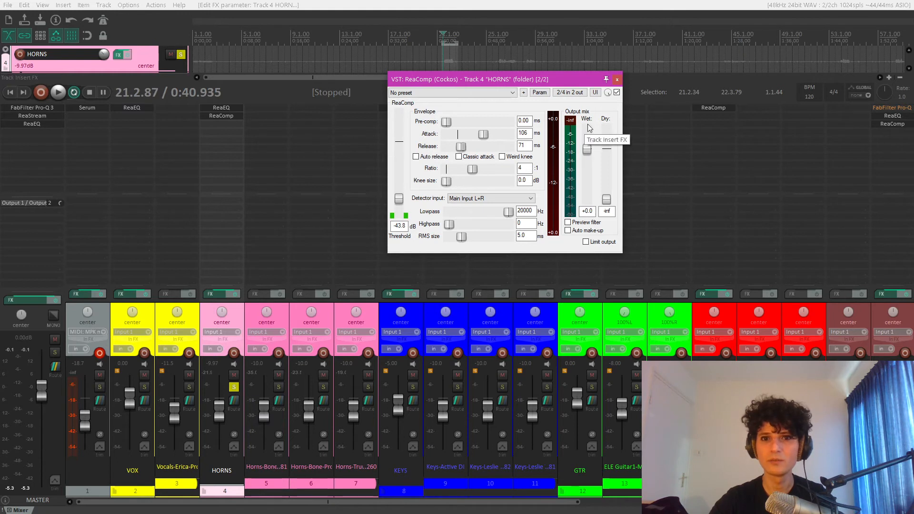
key(space)
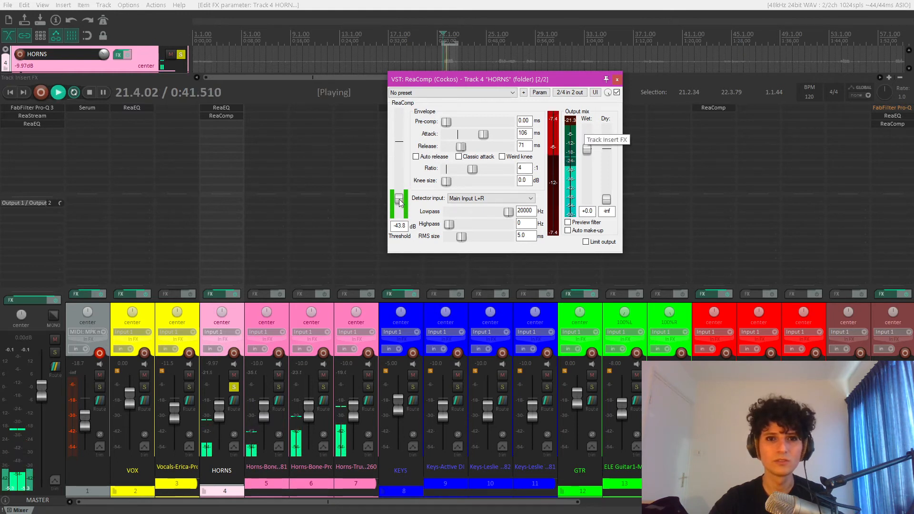
drag(399, 202, 400, 199)
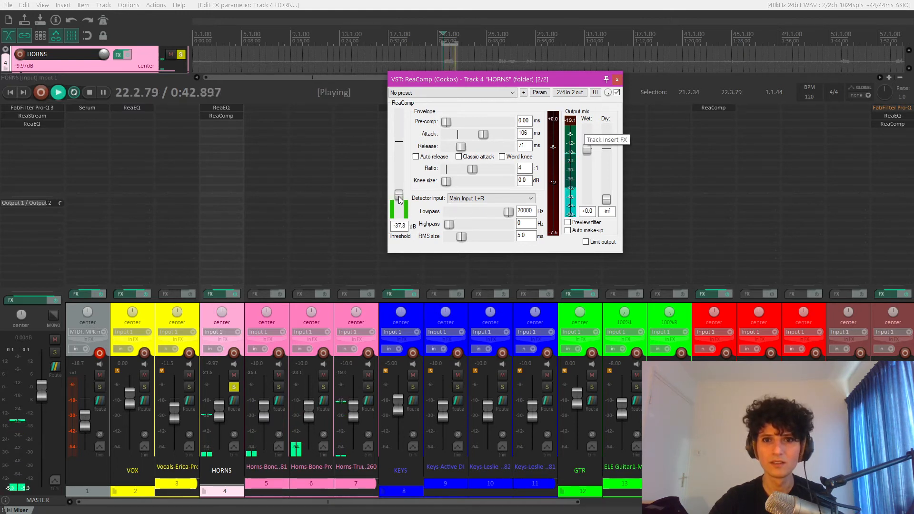
key(space)
key(space)
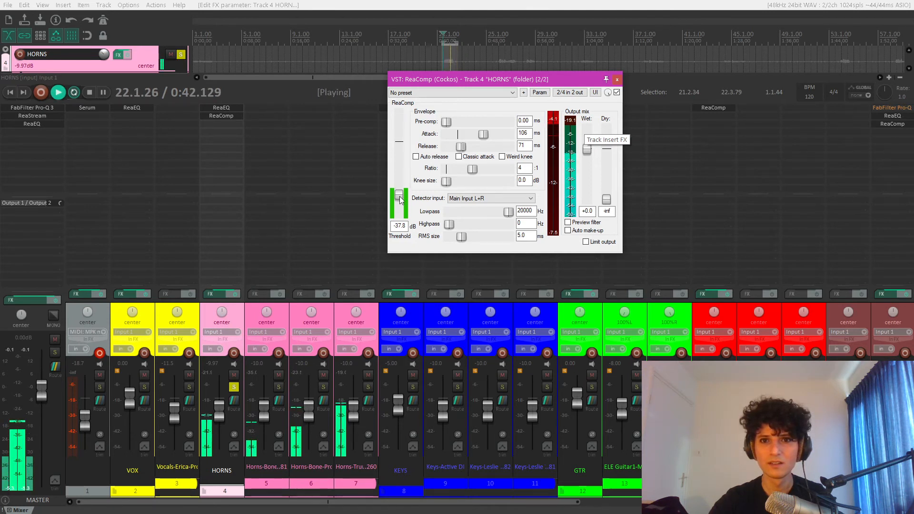
key(space)
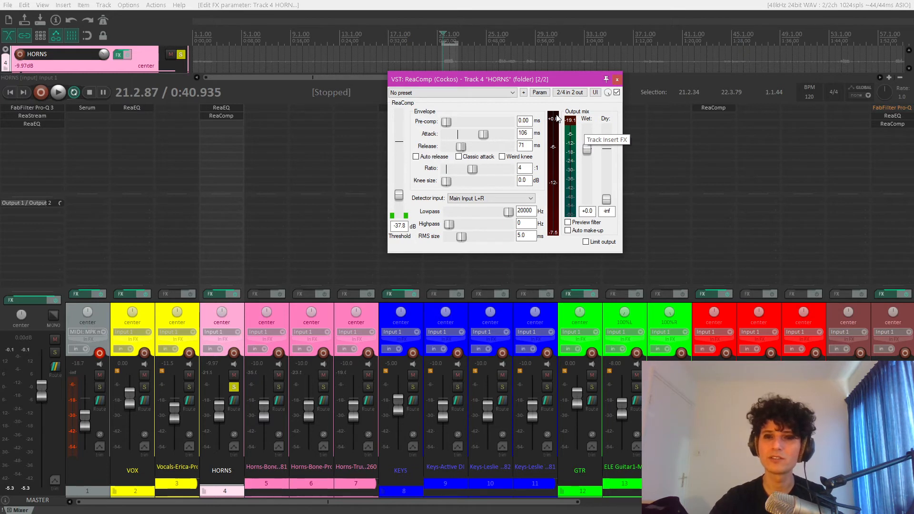
key(space)
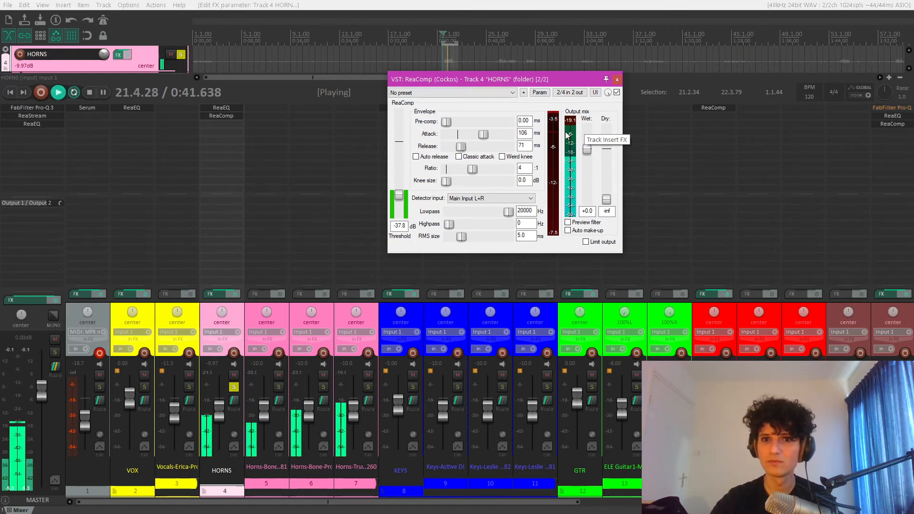
key(space)
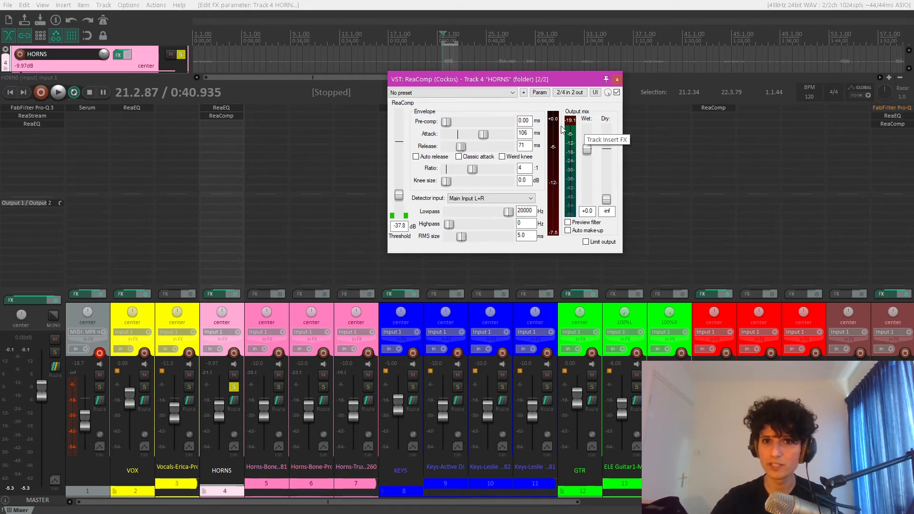
- Close the horns' ReaComp, unsolo HORNS, play the full mix and clear the time selection
key(Escape)
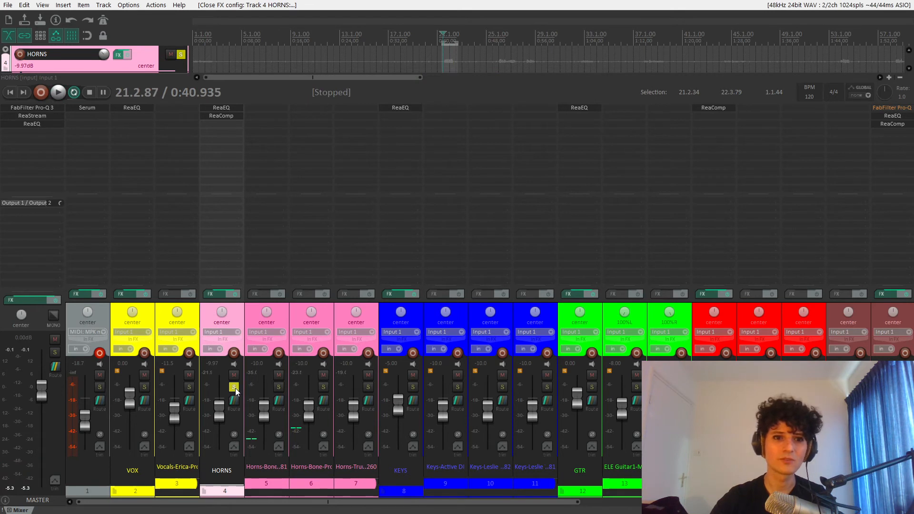
click(234, 386)
key(space)
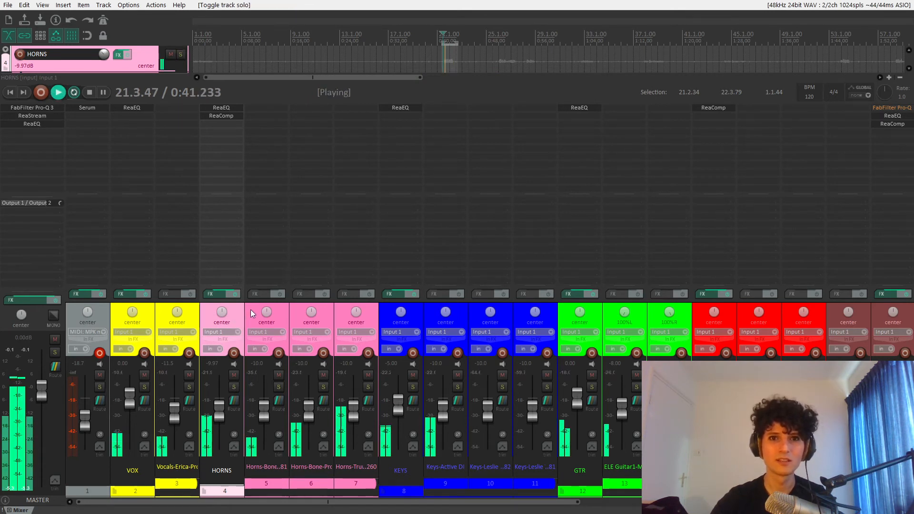
key(Escape)
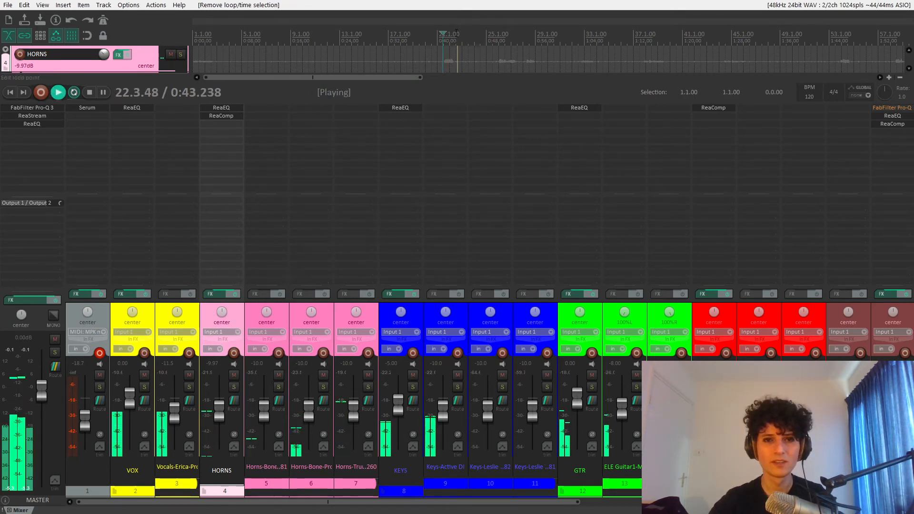
key(space)
- Reopen the horns' ReaComp and set wet gain to +2.5 dB and threshold to -44.0 dB while checking the full mix
click(224, 116)
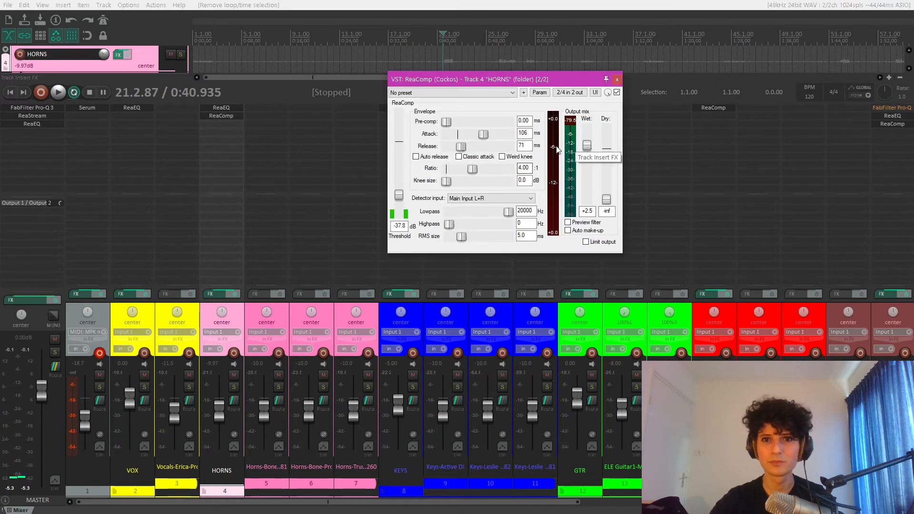
key(space)
drag(398, 198, 399, 202)
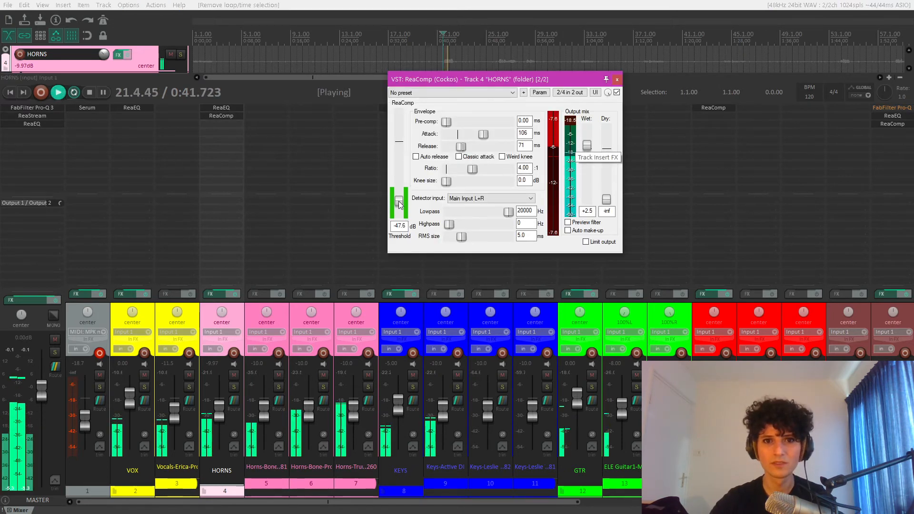
key(space)
key(space)
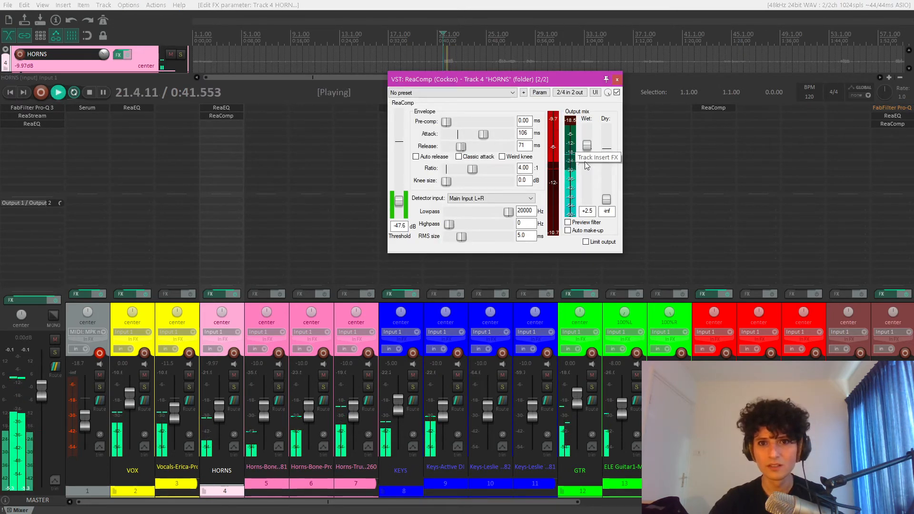
key(space)
drag(401, 203, 401, 202)
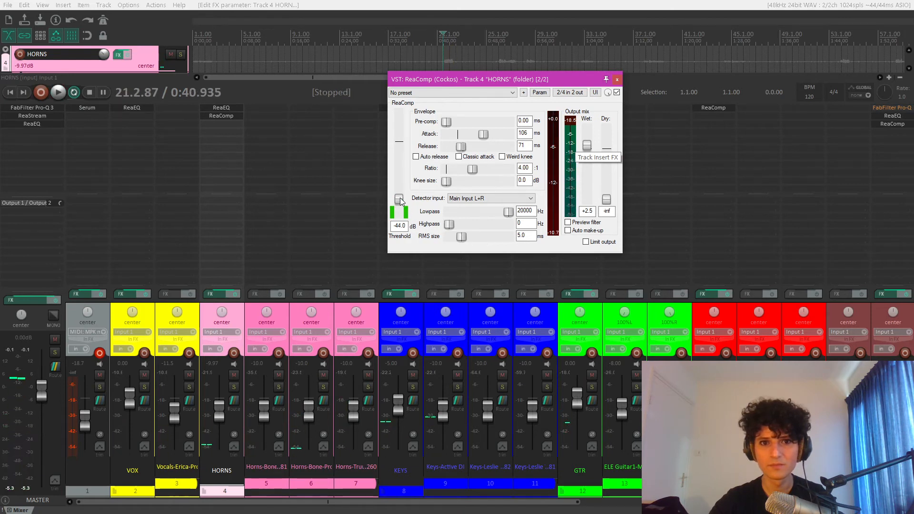
- Set the horns' ReaComp wet gain to 6 dB, then close the compressor and check the level in the full mix
key(space)
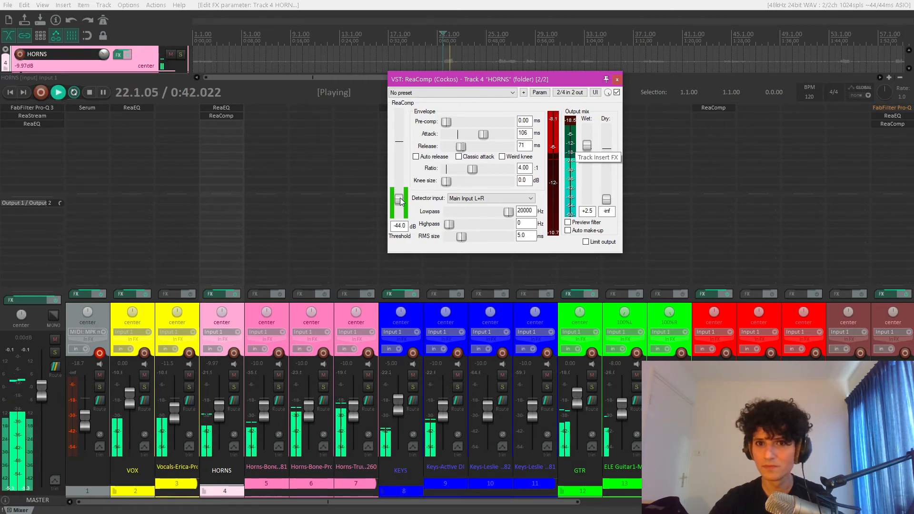
key(space)
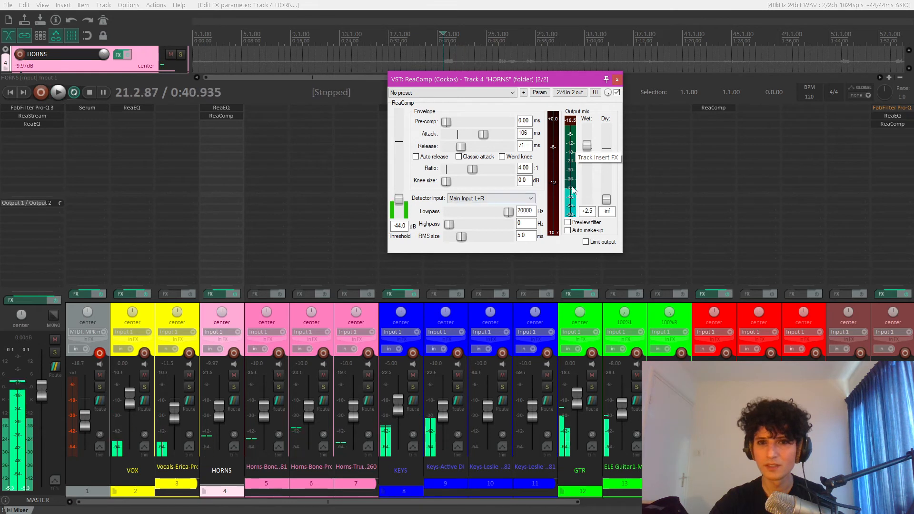
click(587, 211)
text(6)
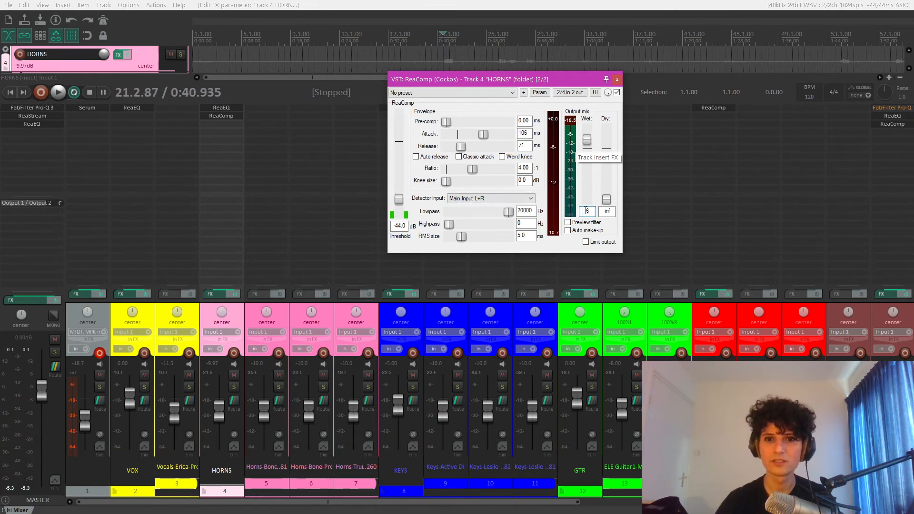
key(space)
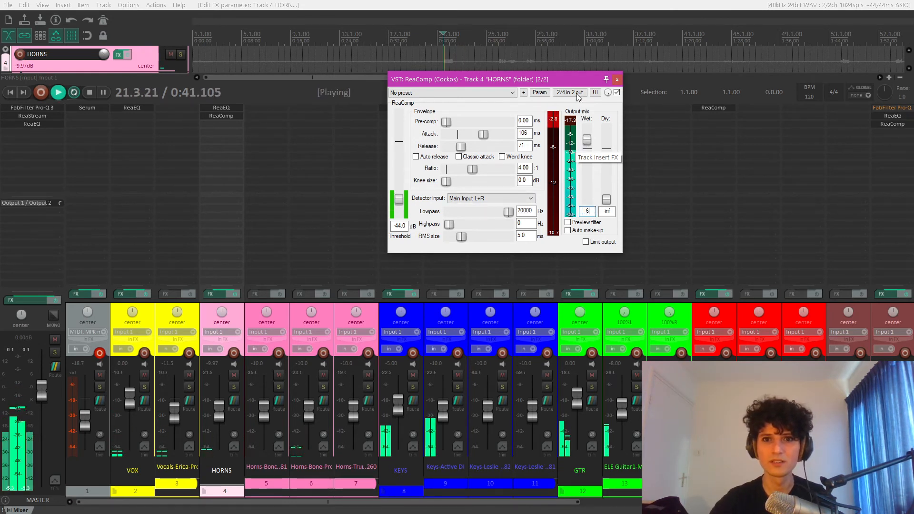
click(616, 80)
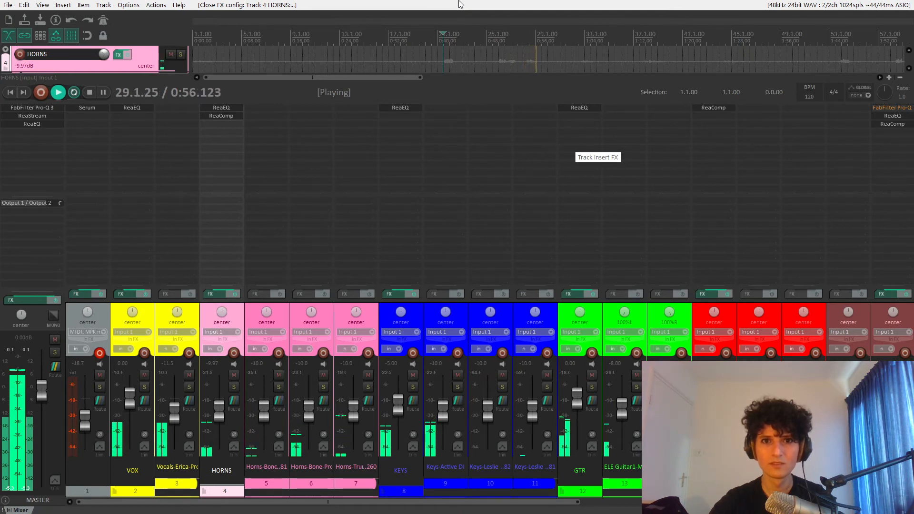
key(space)
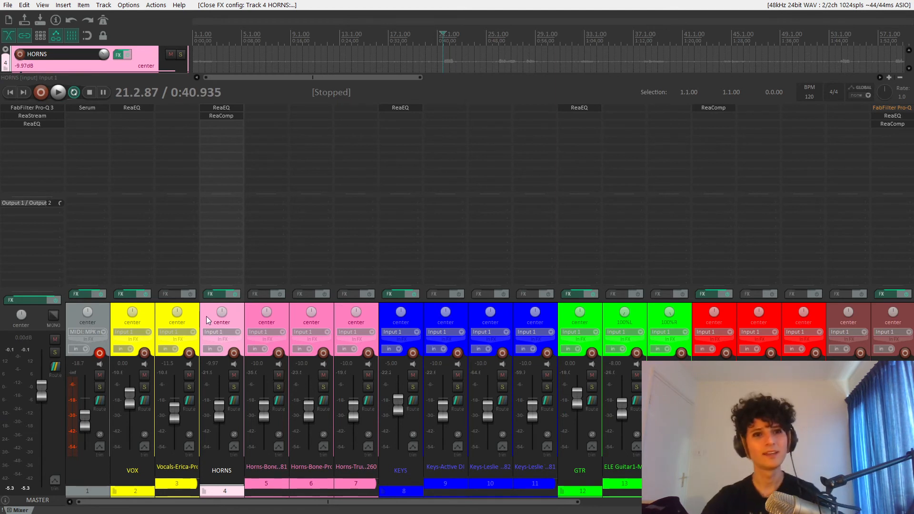
- Add FabFilter Pro-C 2 to the vocals on track 3 and show the plug-in full screen
click(145, 311)
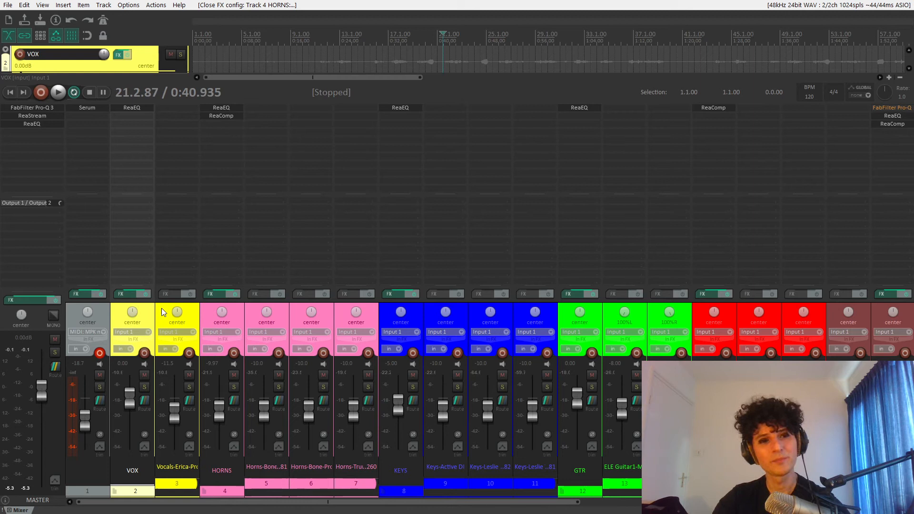
click(164, 312)
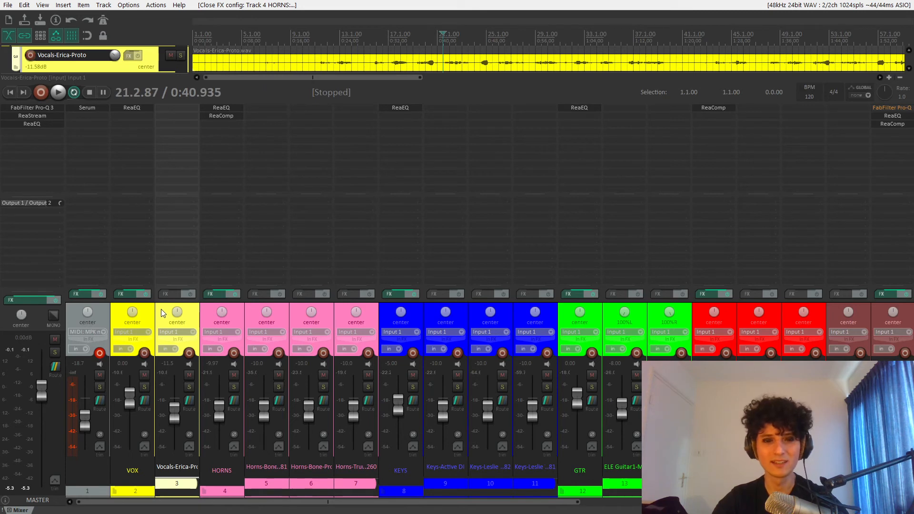
double_click(184, 106)
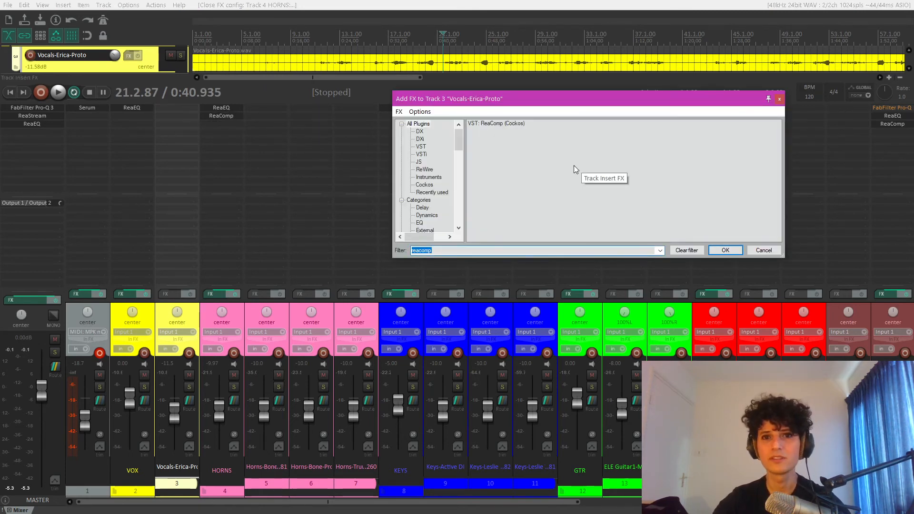
text(pro)
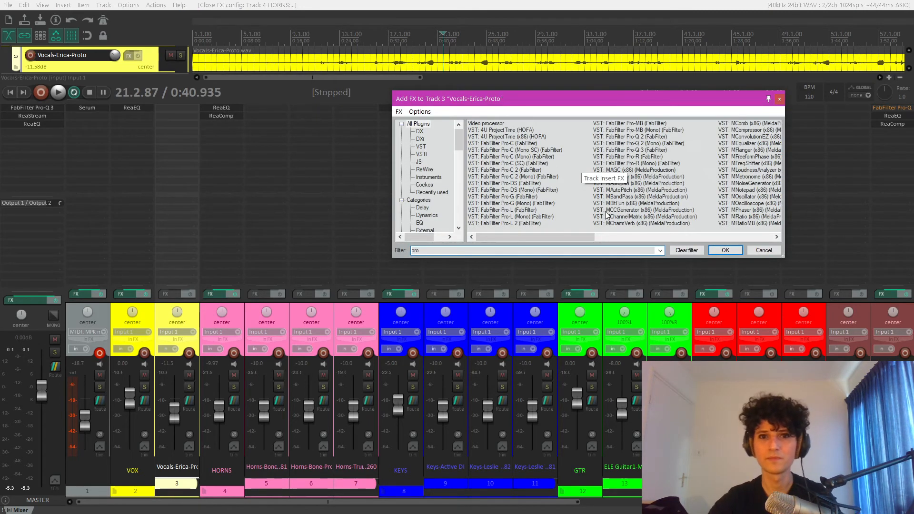
double_click(522, 171)
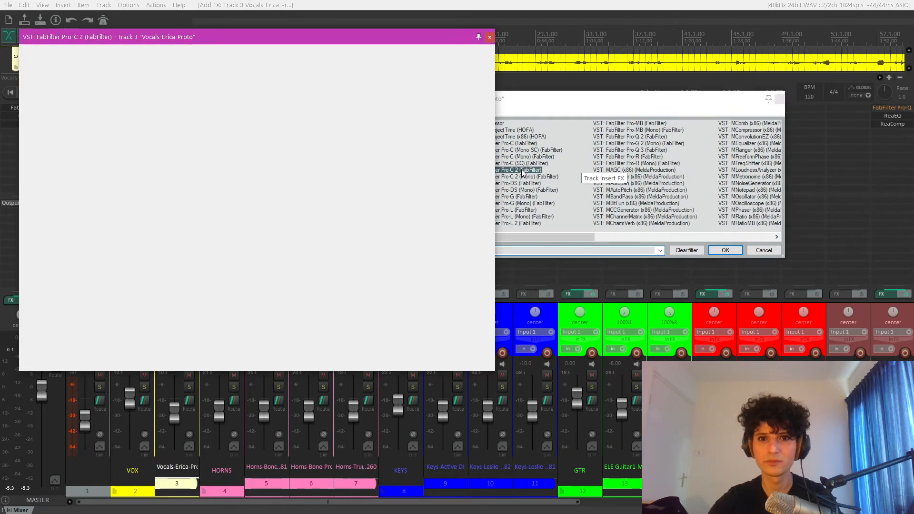
drag(367, 37, 418, 28)
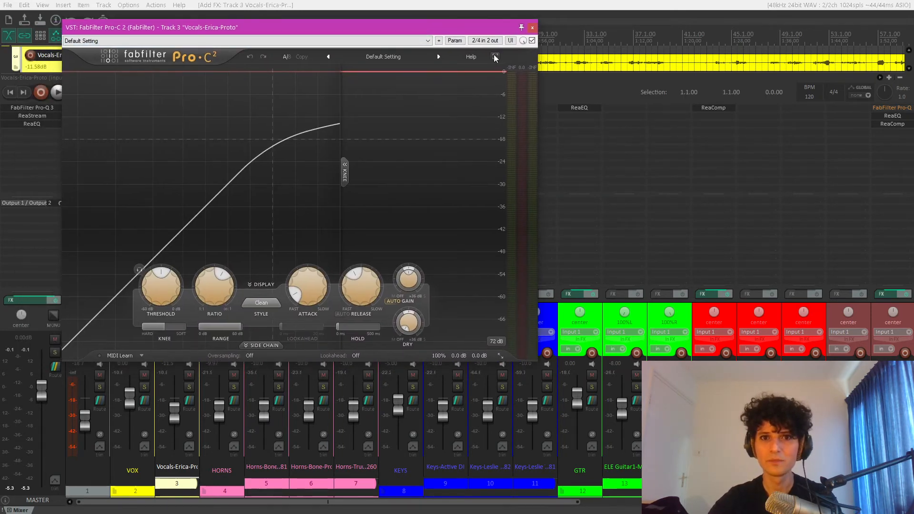
click(495, 57)
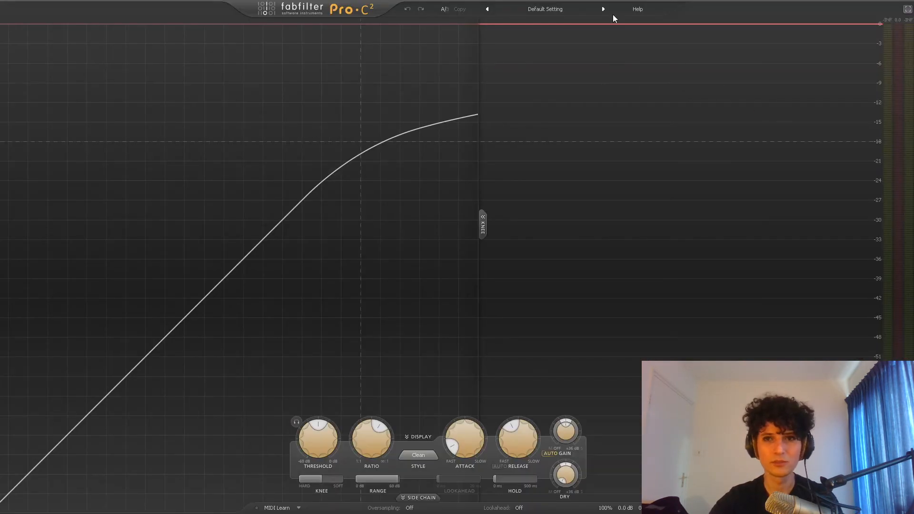
- Play the vocals briefly, raise the compressor's ratio to 100:1 and compare a fully hard knee with a soft one
key(space)
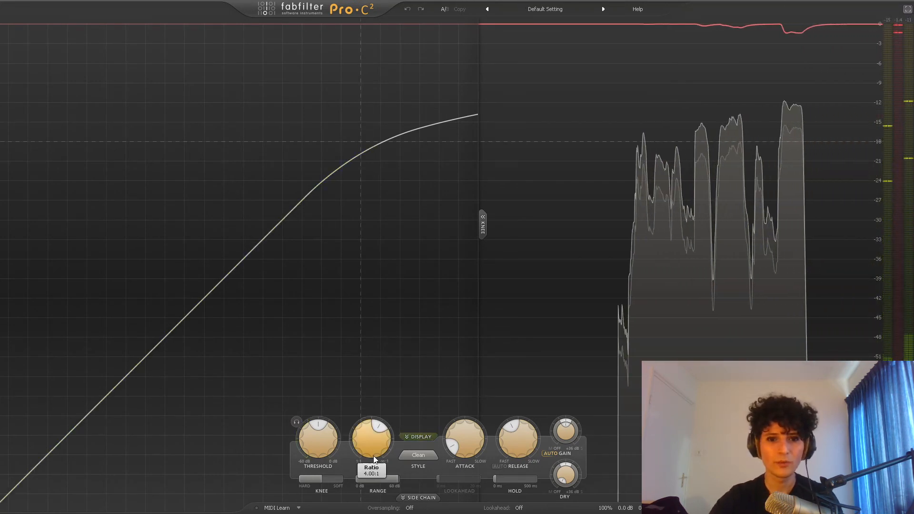
drag(373, 455, 396, 359)
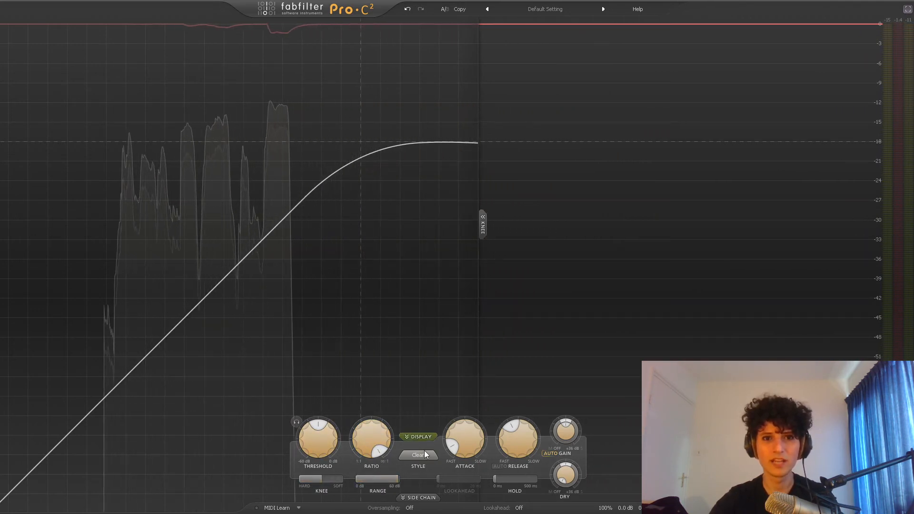
drag(330, 481, 222, 475)
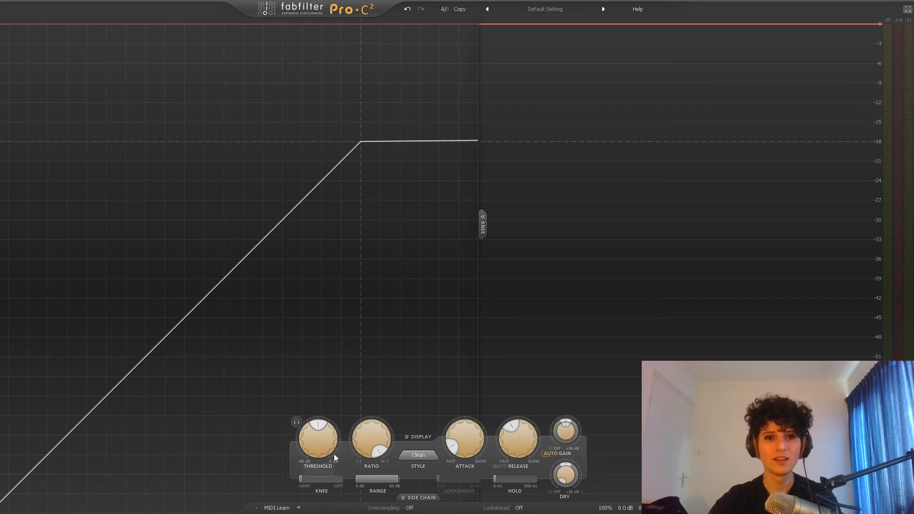
drag(318, 479, 382, 473)
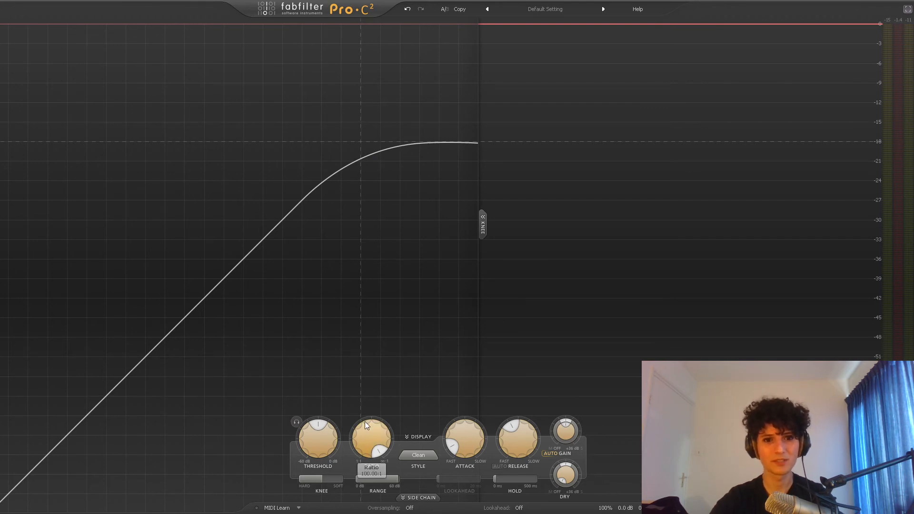
- Lower the vocal compressor's ratio to slightly under 5:1 and harden its knee to 0 dB
drag(364, 421, 364, 468)
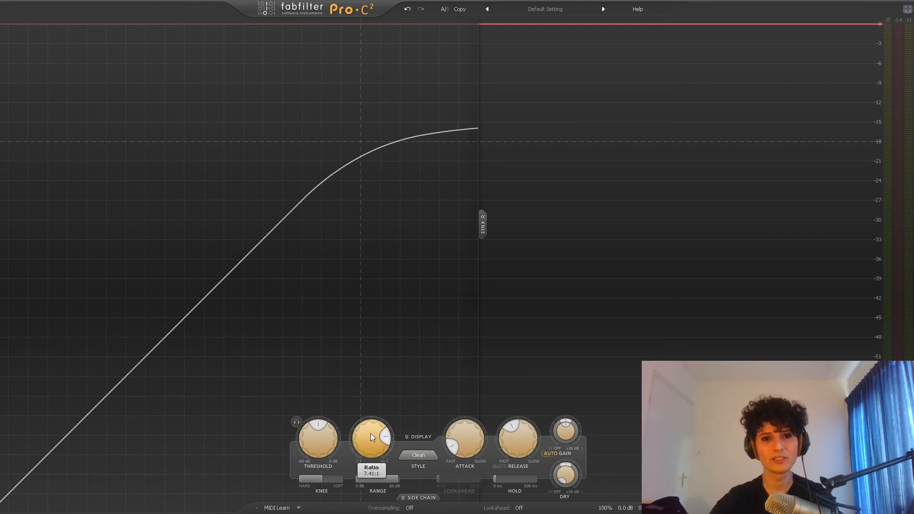
drag(371, 434, 369, 459)
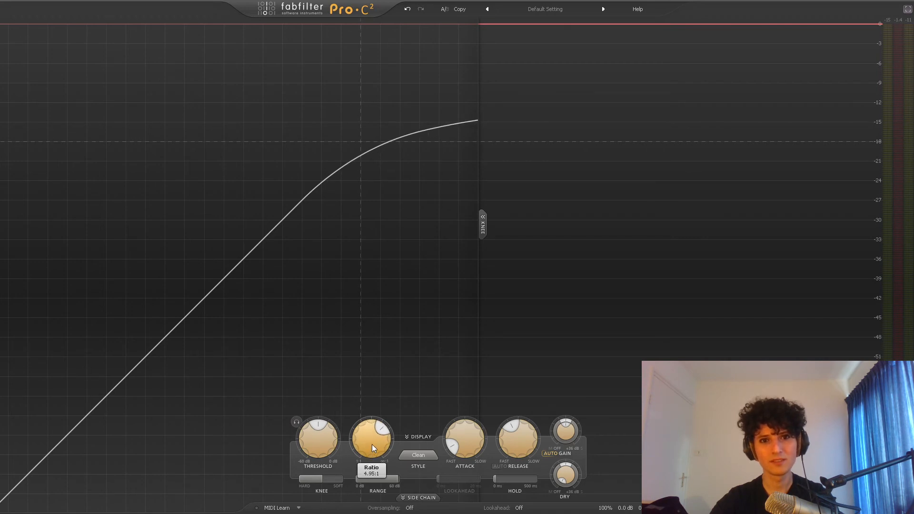
drag(373, 447, 373, 453)
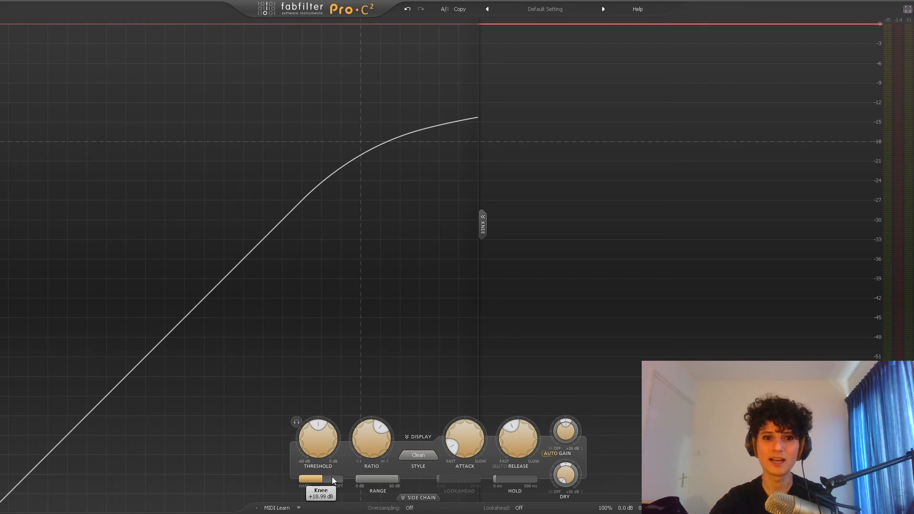
drag(333, 480, 230, 480)
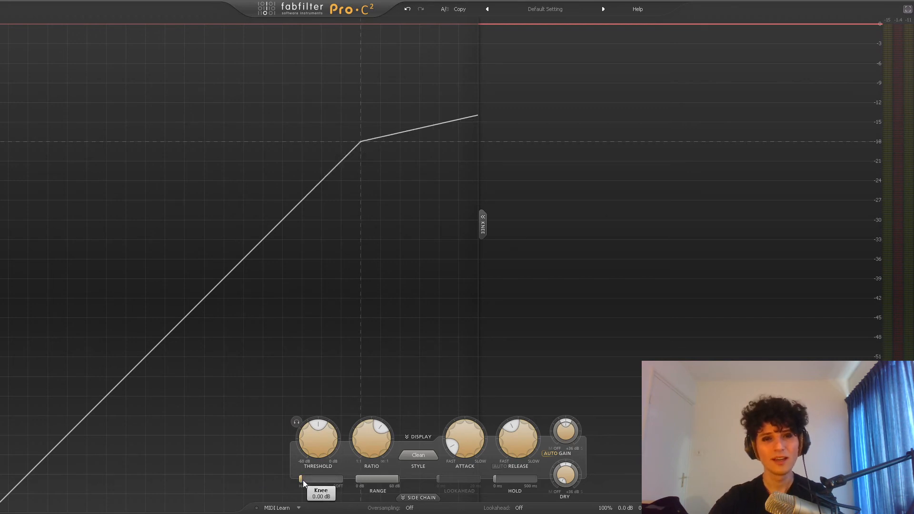
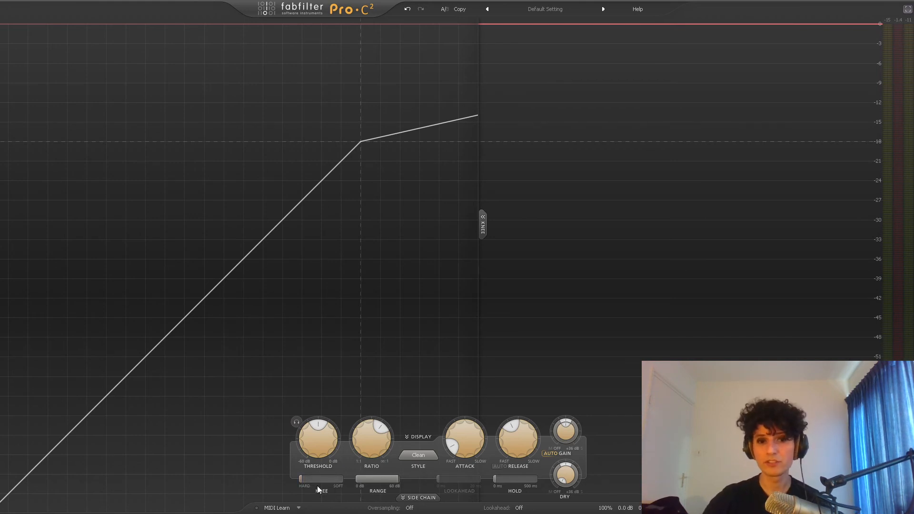
- Audition the vocal compressor with the threshold at about -36 dB, trying a very high ratio before lowering it to 4.29:1 with a hard knee
drag(313, 479, 404, 475)
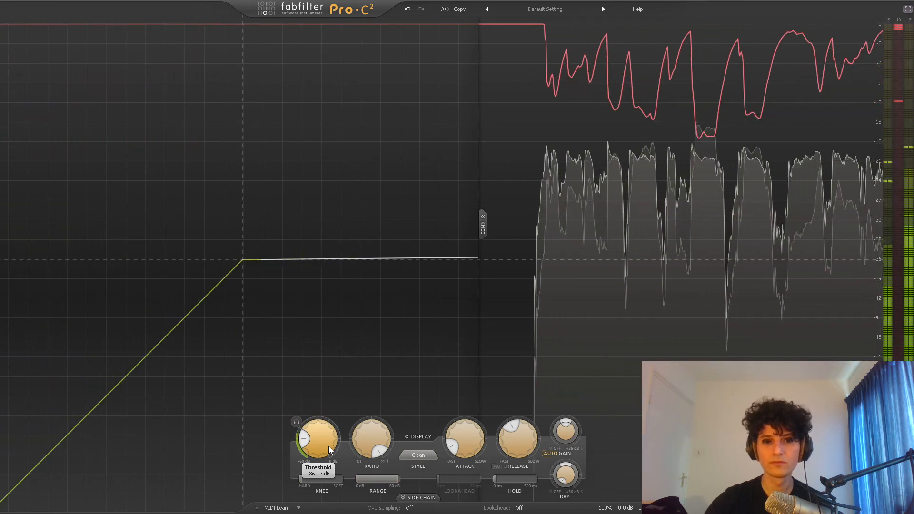
drag(313, 479, 392, 478)
drag(364, 433, 254, 480)
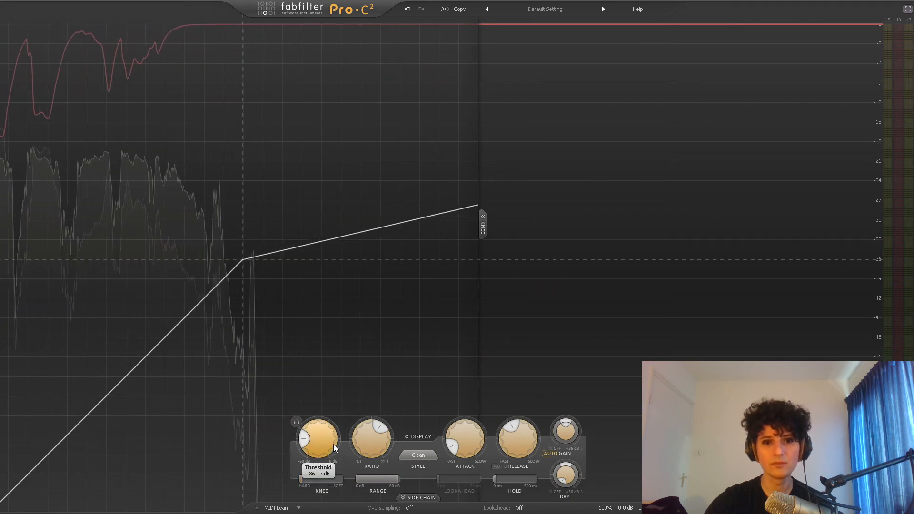
mouse_move(355, 441)
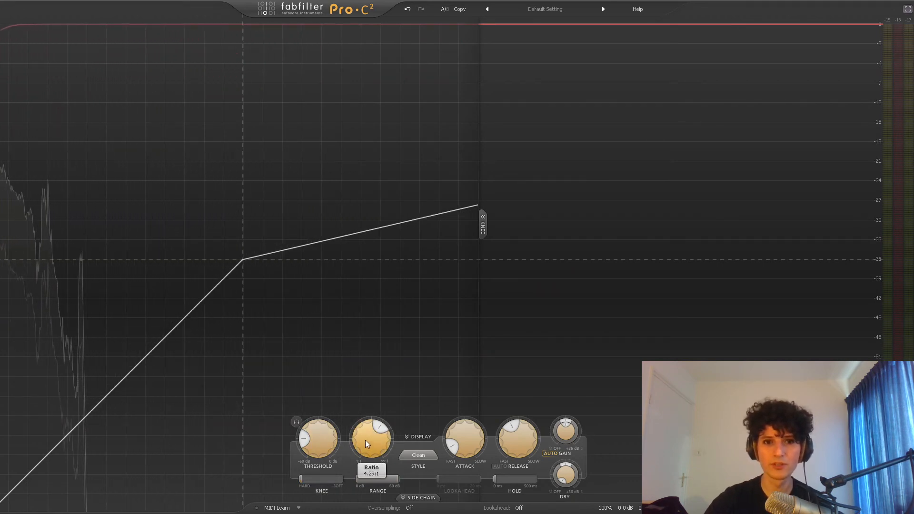
mouse_move(327, 443)
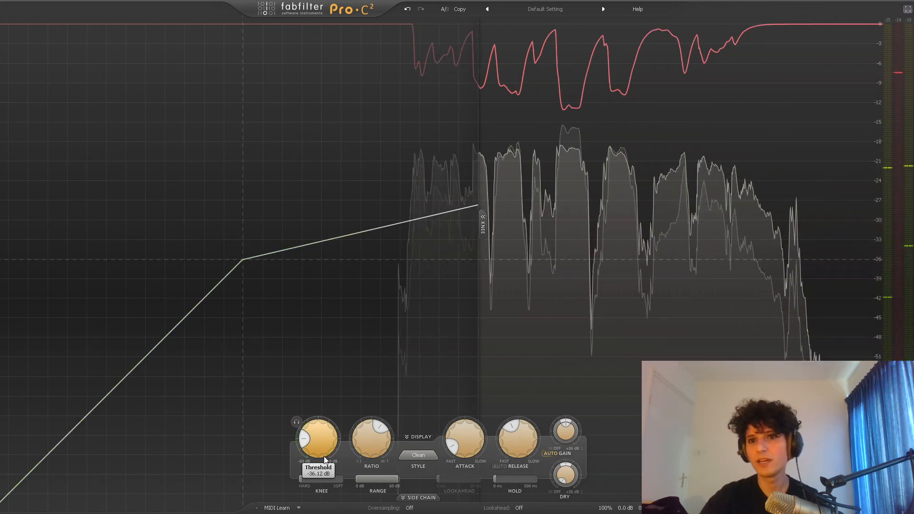
- Compare a soft knee with a hard one on the vocal compressor while playing, and leave the knee mostly soft
mouse_move(326, 481)
drag(325, 478, 409, 479)
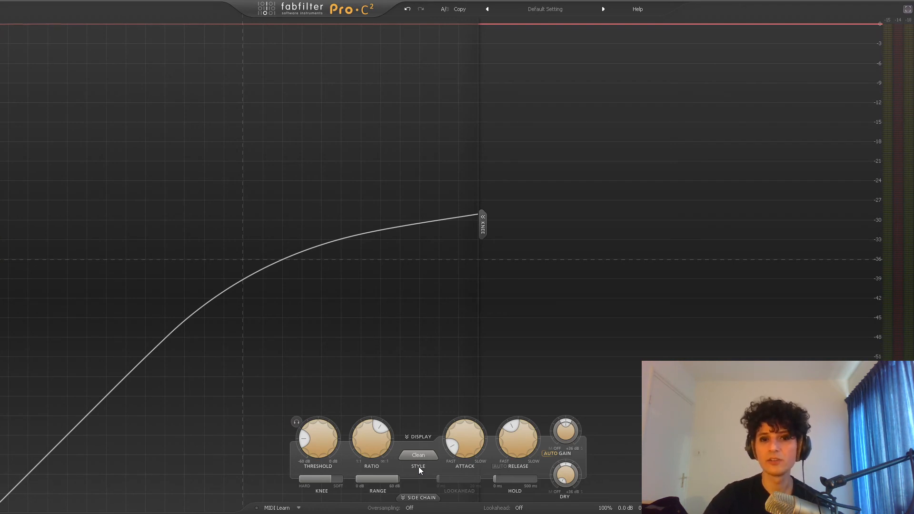
drag(332, 479, 305, 478)
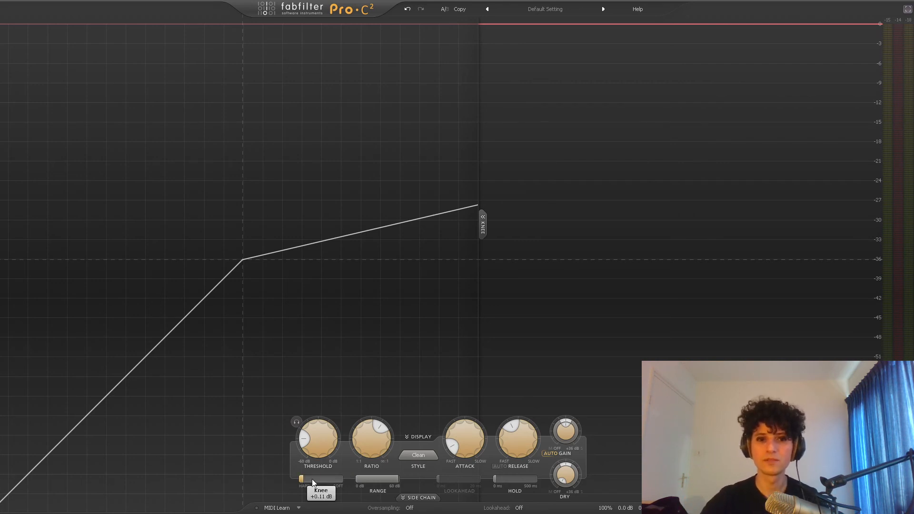
key(space)
drag(307, 480, 422, 476)
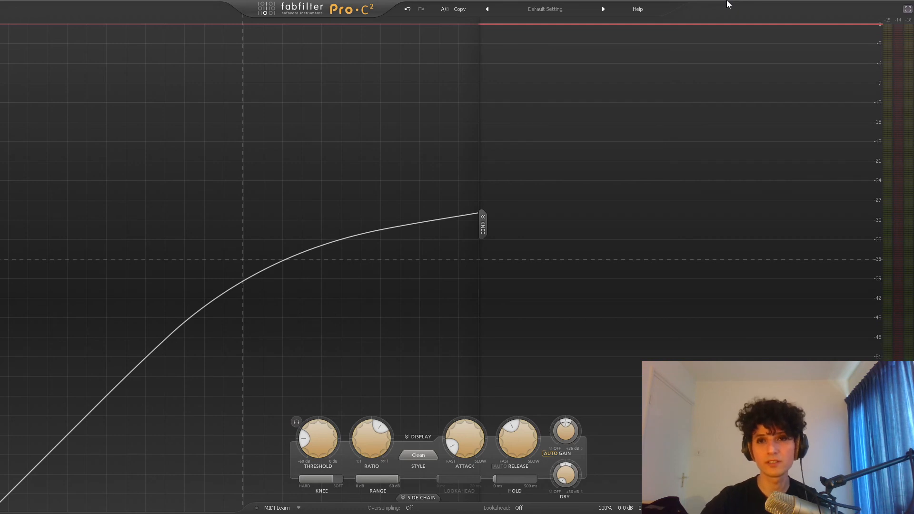
- Set the vocal compressor's ratio to 2:1
double_click(369, 442)
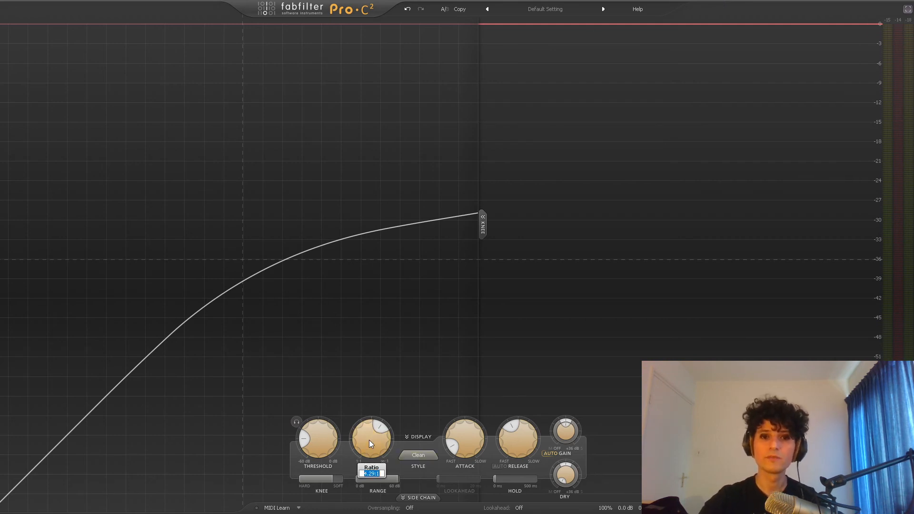
text(2)
key(Return)
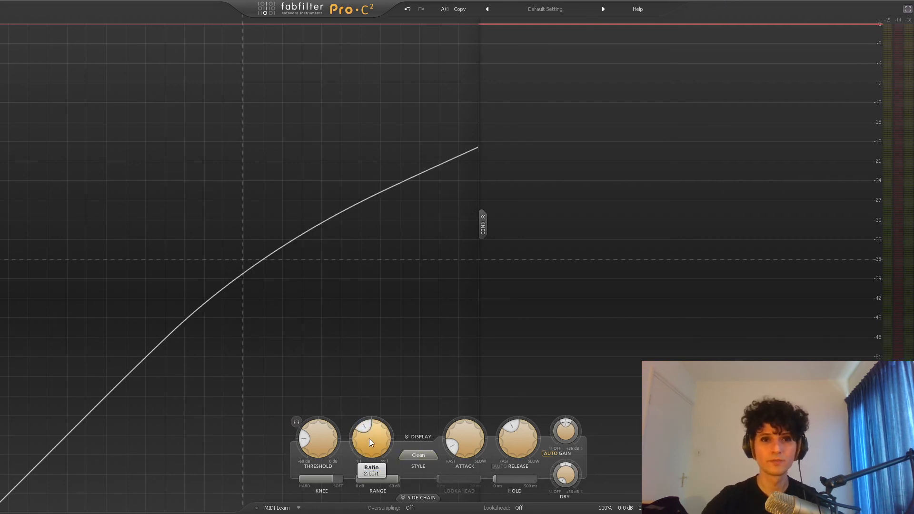
- Raise the vocal compressor's threshold to 0 dB, play the vocals and lower the threshold to slightly below -30 dB
drag(330, 446, 329, 436)
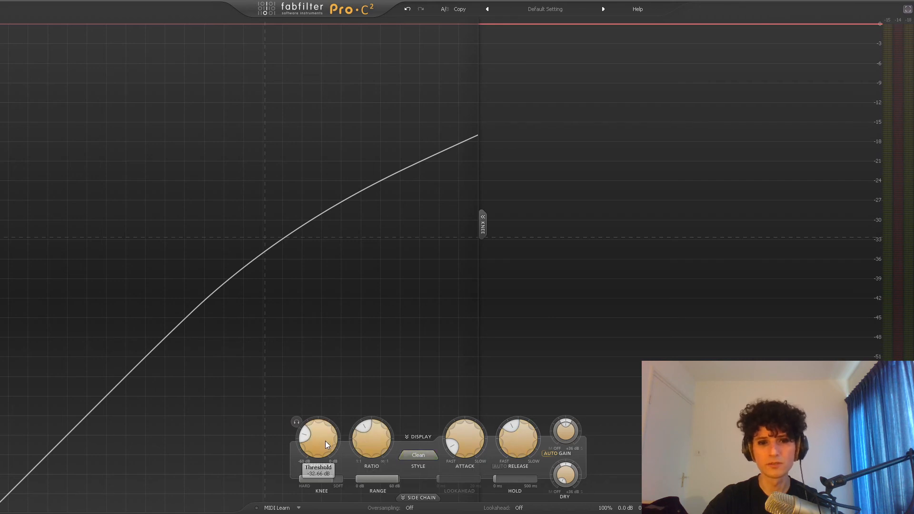
drag(325, 441, 340, 315)
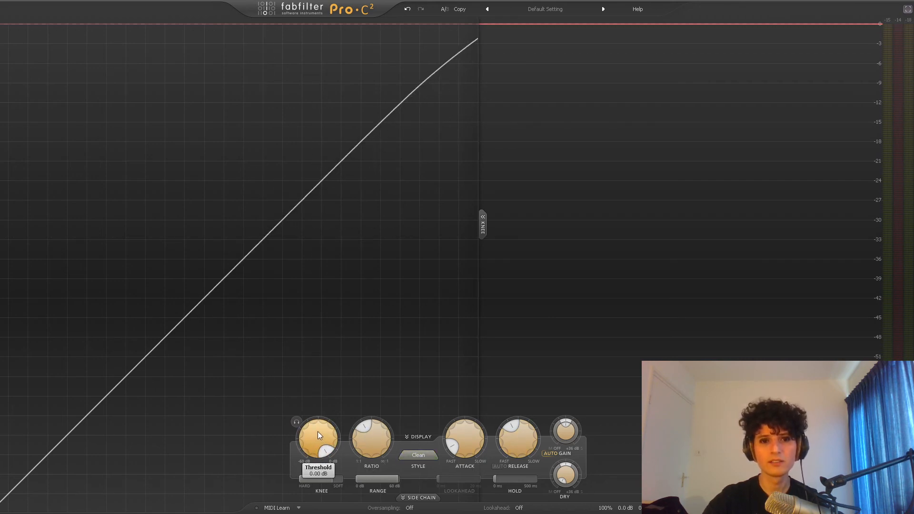
key(space)
drag(317, 429, 324, 447)
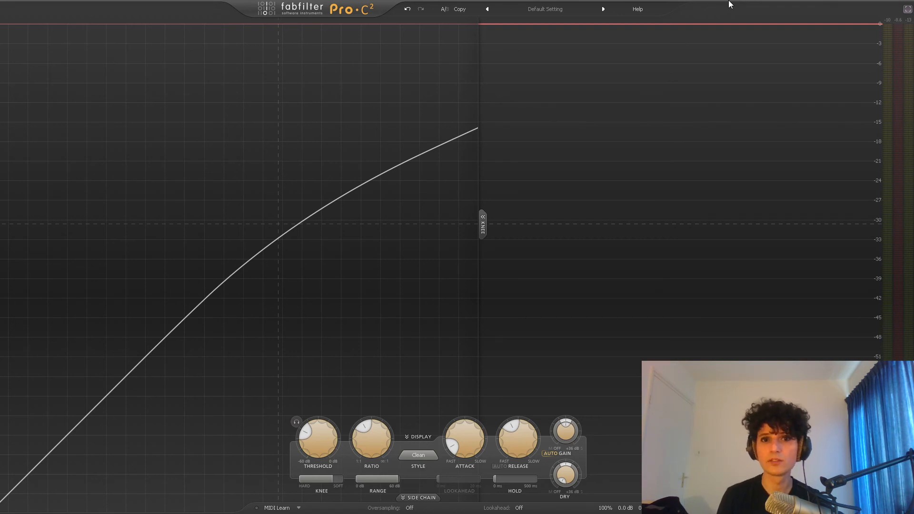
- Play the vocals and compare the compressed setting with an alternate A/B state whose threshold is 0 dB, ending on the compressed one
key(space)
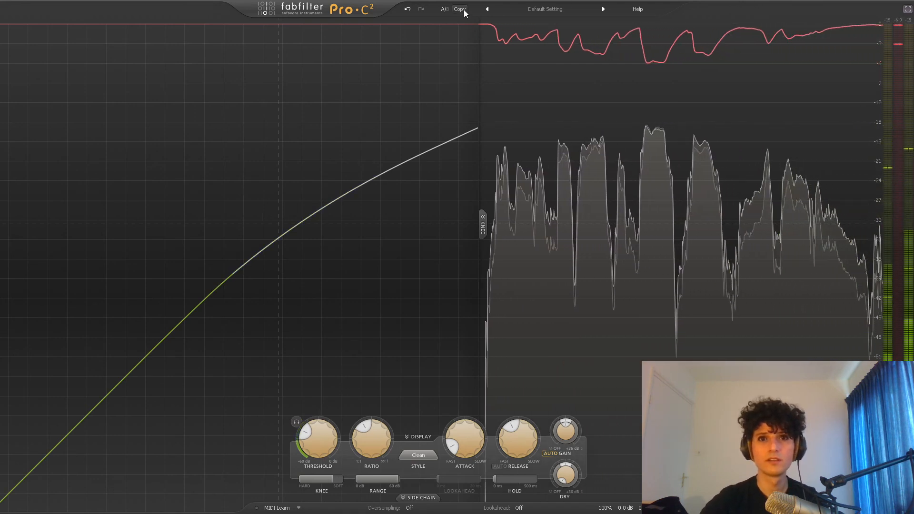
click(444, 10)
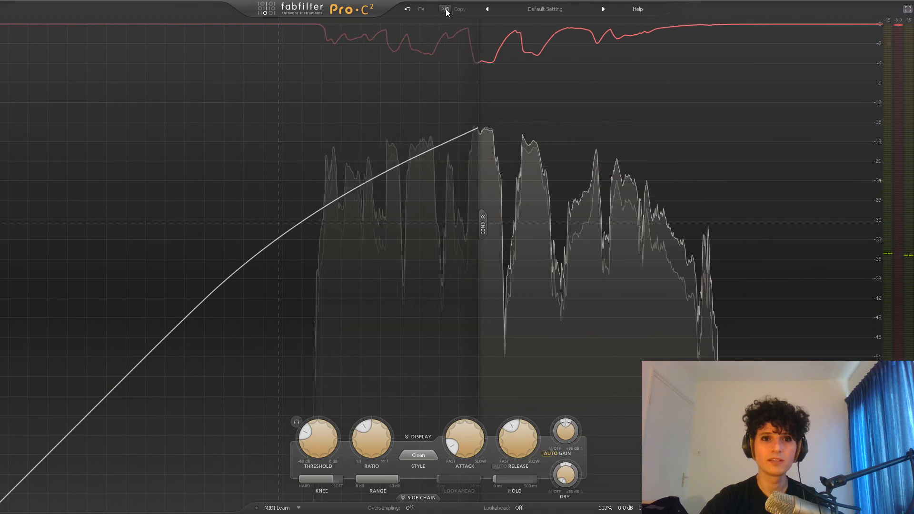
drag(331, 433, 334, 408)
click(444, 9)
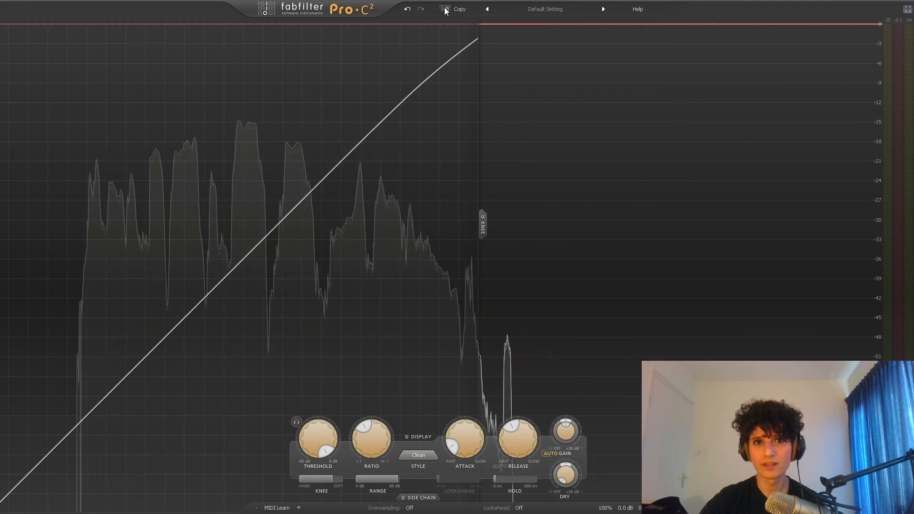
click(444, 9)
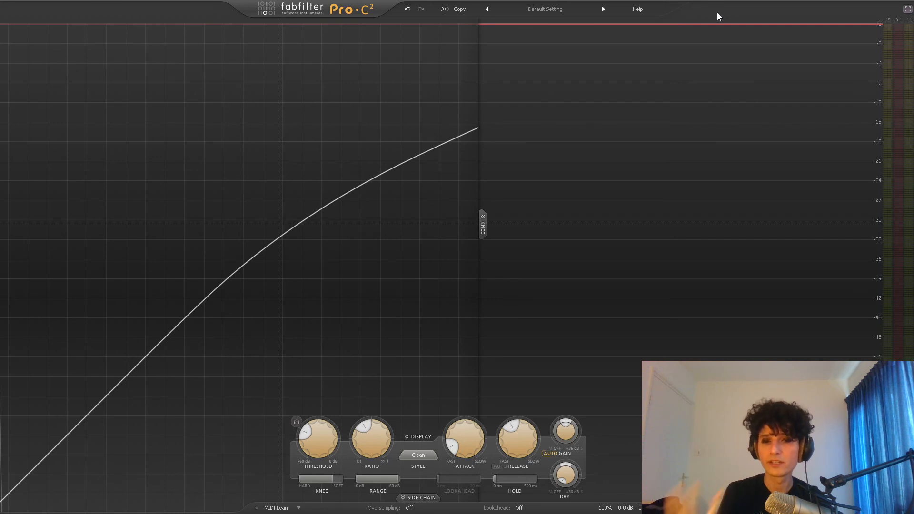
- Set the vocal compressor's wet gain to 6 dB and play the vocals to hear the result
key(space)
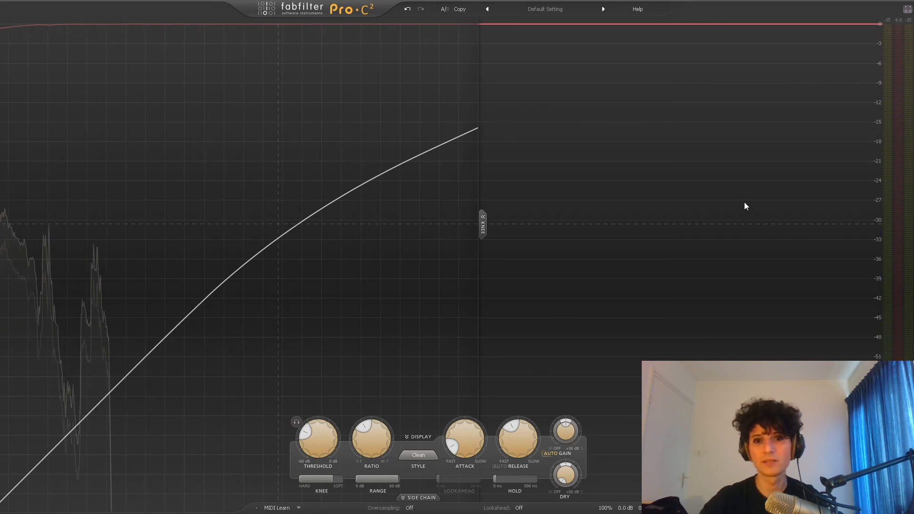
double_click(567, 436)
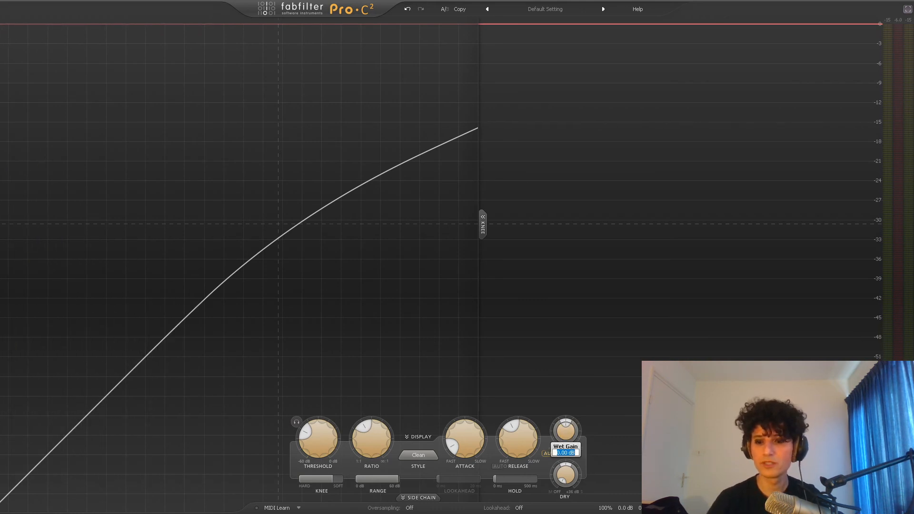
text(6)
key(Return)
key(space)
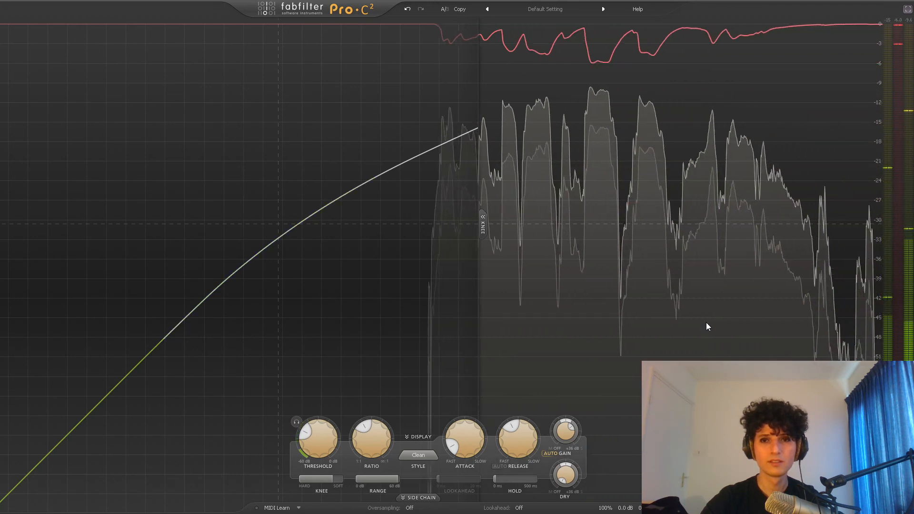
- Close the vocal compressor, unsolo the vocals and play them in the full mix
click(908, 10)
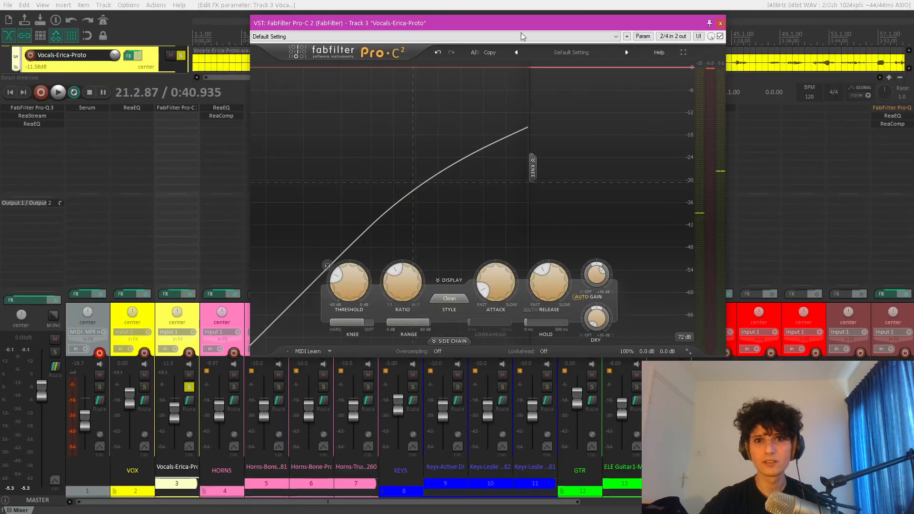
click(721, 23)
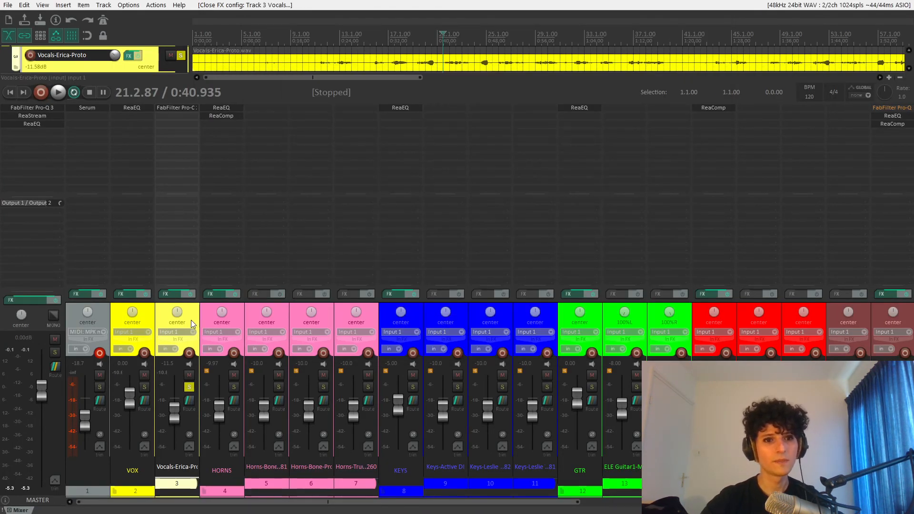
click(189, 386)
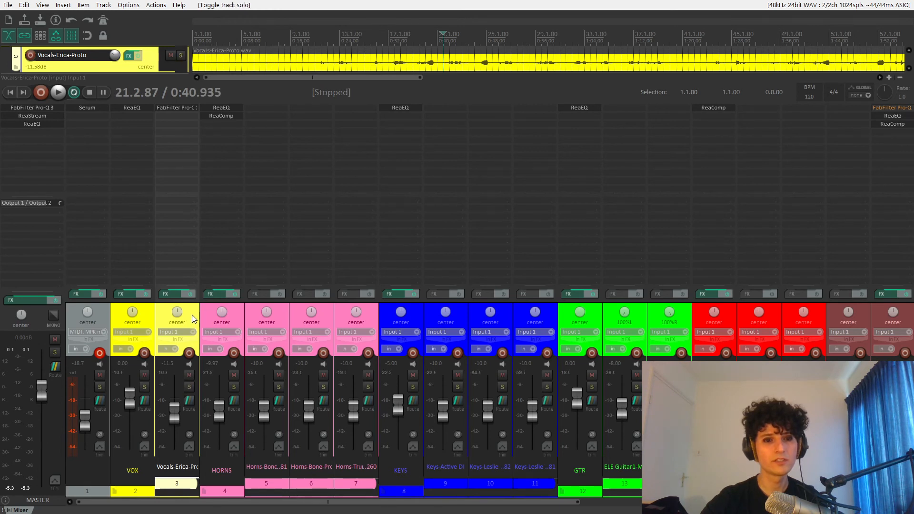
key(space)
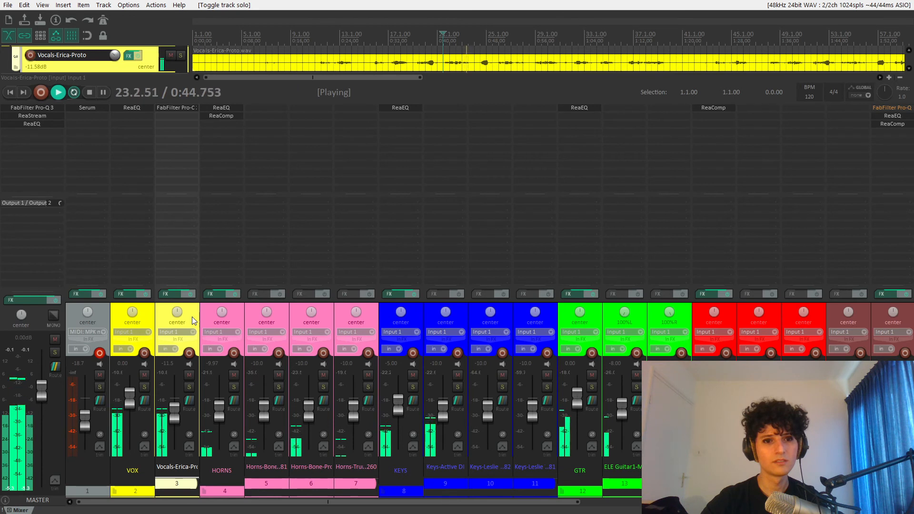
key(space)
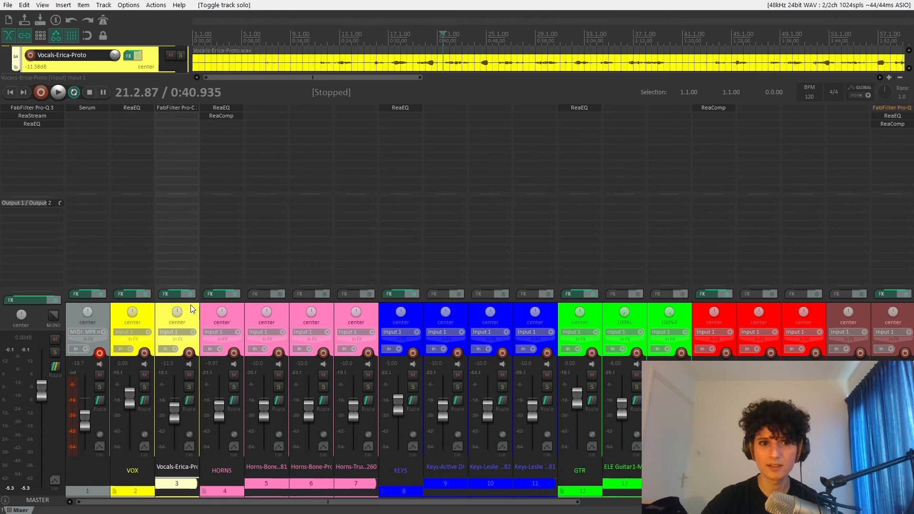
- Add ReaComp to the vocals on track 3 after Pro-C 2 and place its window clear of the track's effects list
double_click(187, 114)
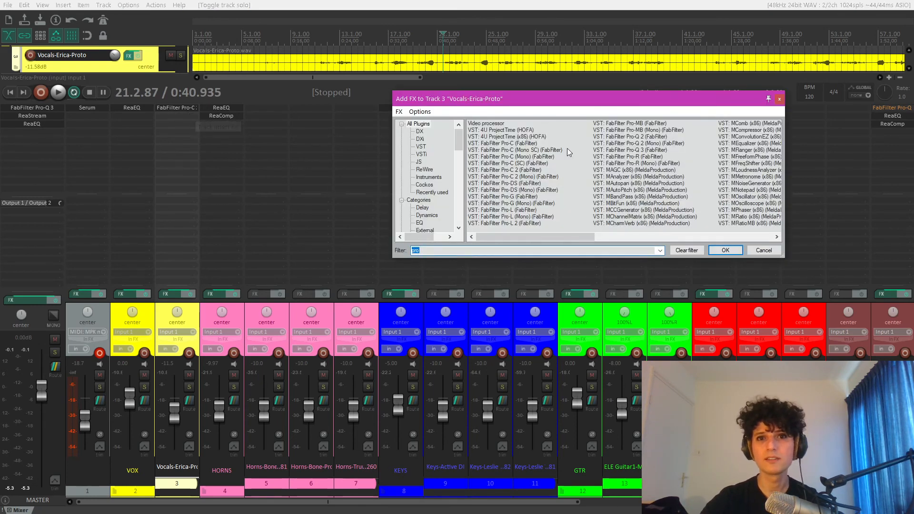
text(rea)
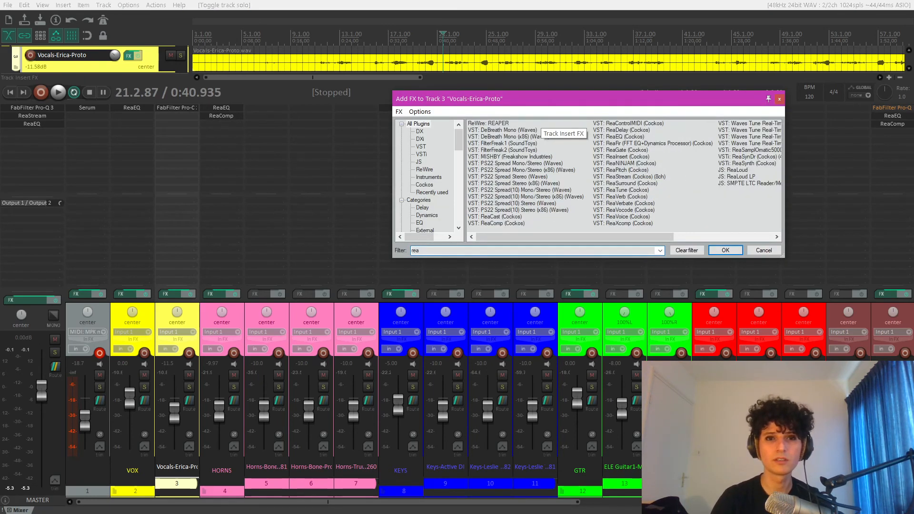
text(comp)
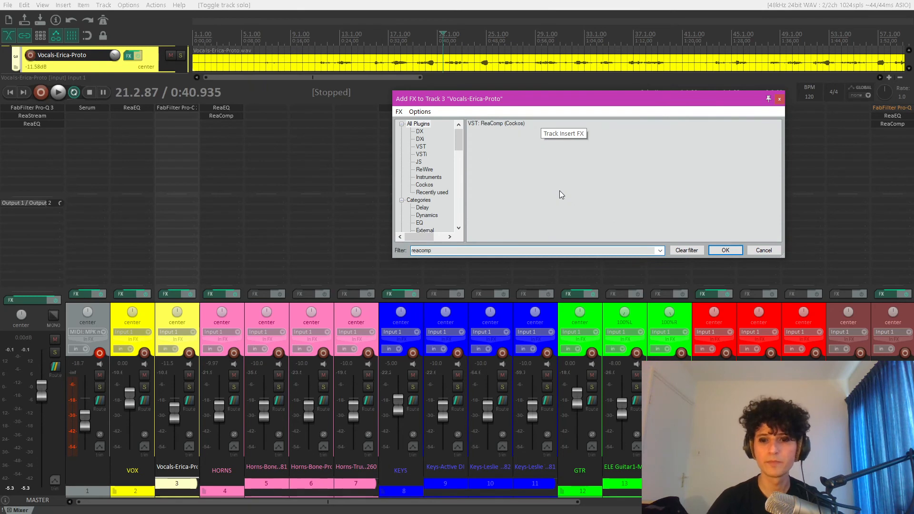
double_click(493, 124)
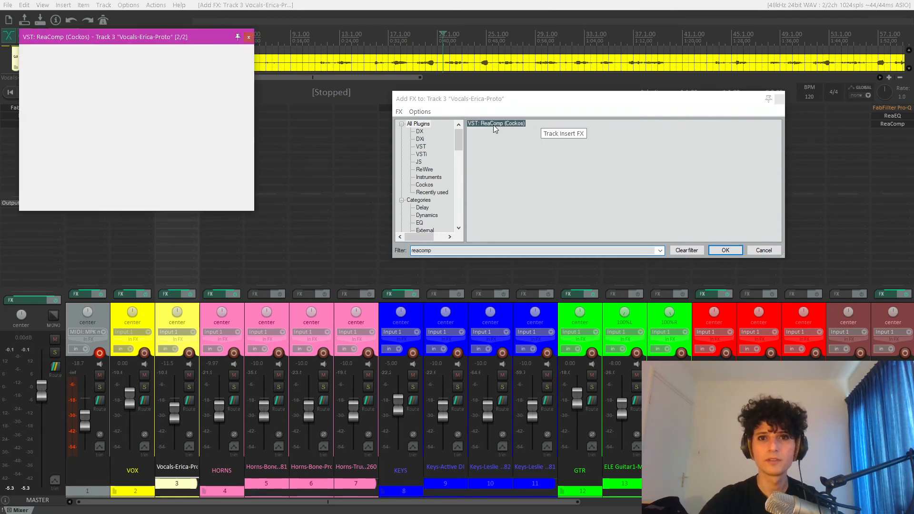
drag(170, 39, 513, 62)
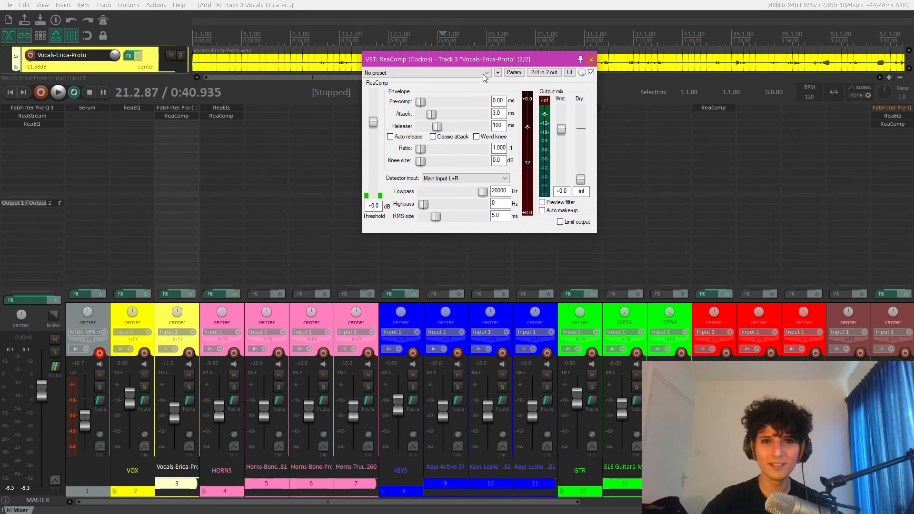
drag(483, 60, 474, 61)
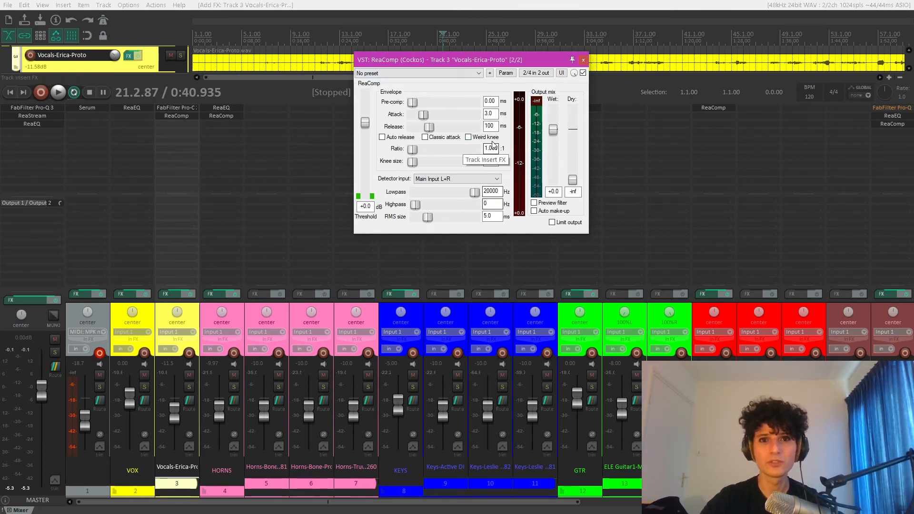
drag(476, 60, 354, 50)
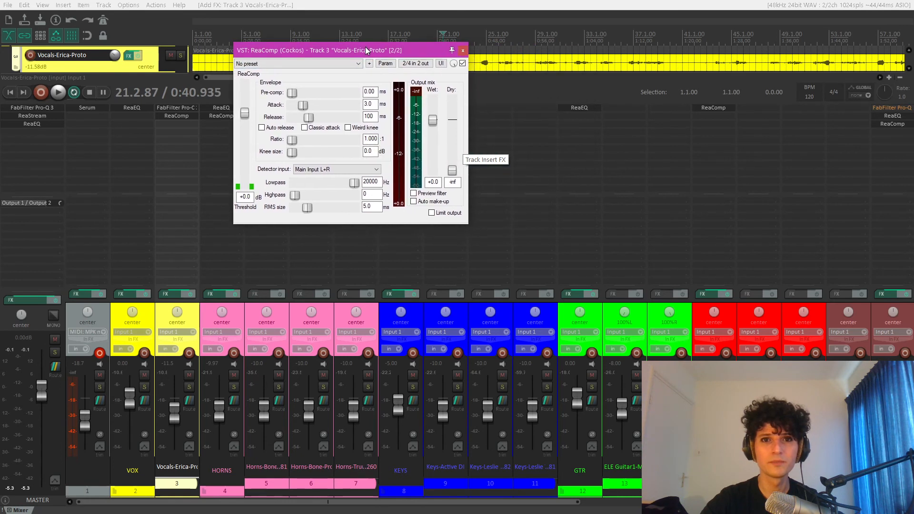
- Set the vocal ReaComp to infinite ratio, 0 ms attack and release and a -42.7 dB threshold, and solo the vocals
double_click(372, 139)
text(4)
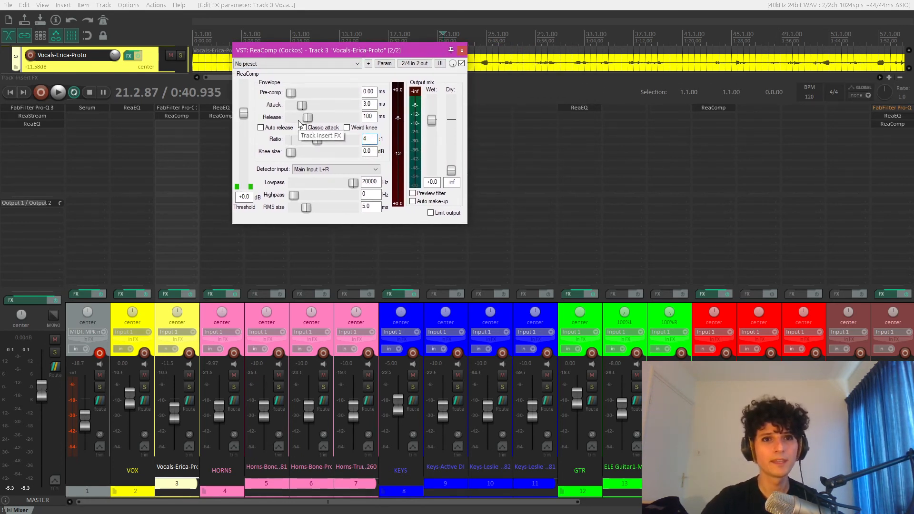
drag(305, 104, 399, 151)
drag(358, 51, 481, 50)
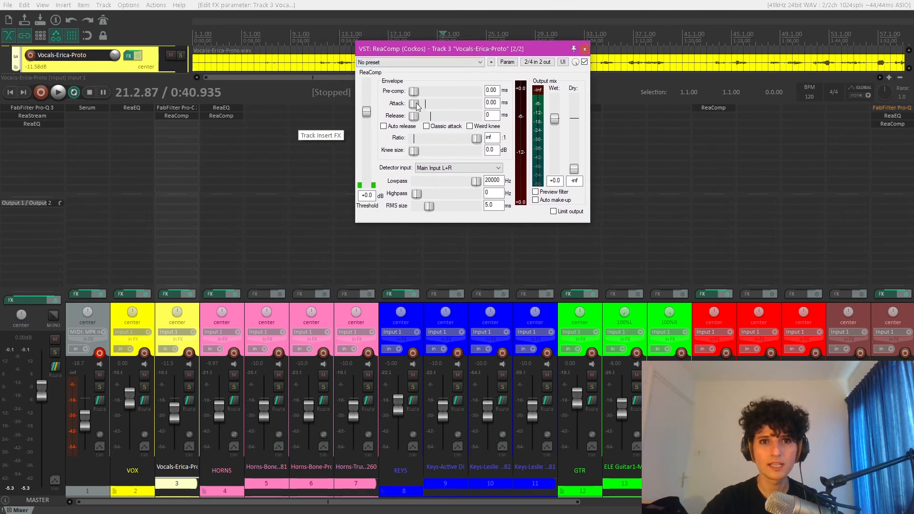
drag(366, 114, 368, 172)
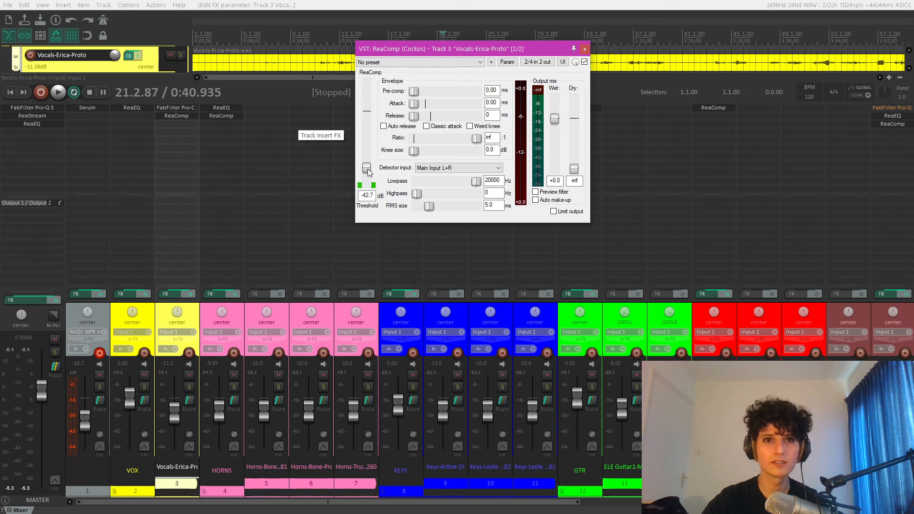
click(188, 387)
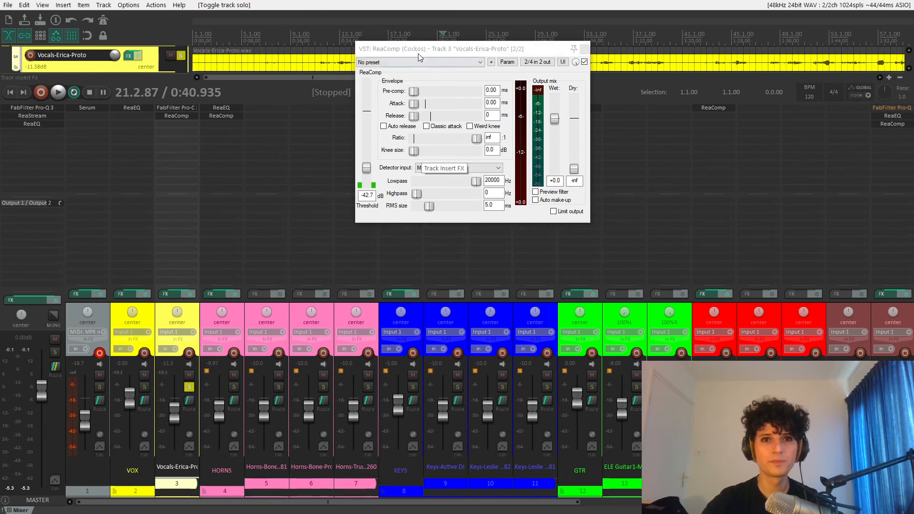
- Move the ReaComp window aside, play the soloed vocals and raise the wet gain to +11.6 dB
drag(427, 45, 318, 42)
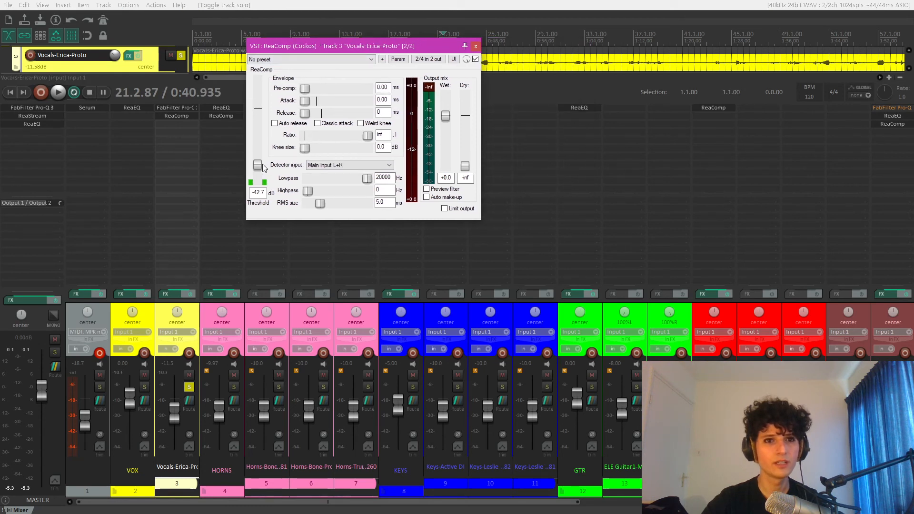
key(space)
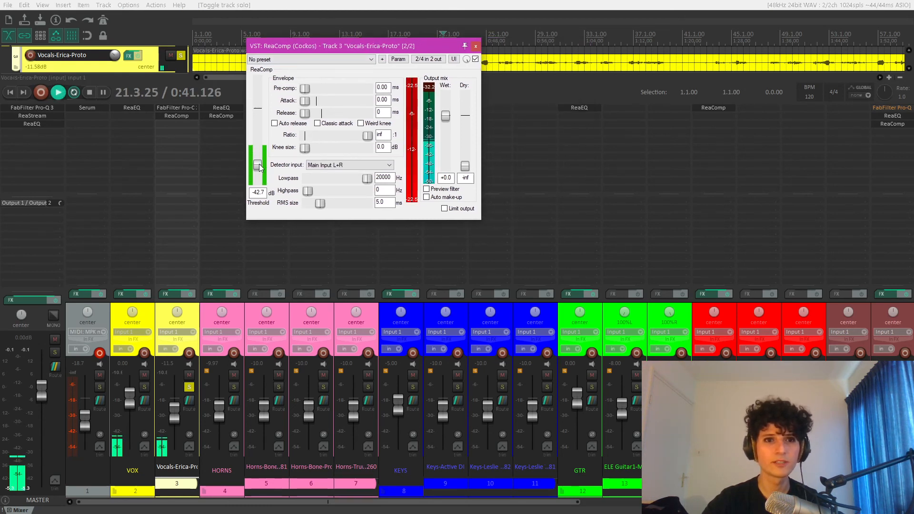
drag(446, 116, 445, 97)
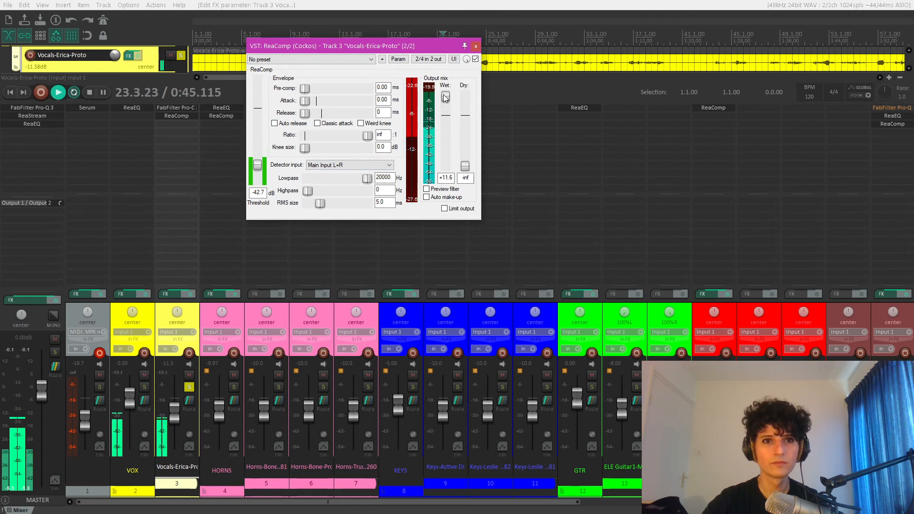
key(space)
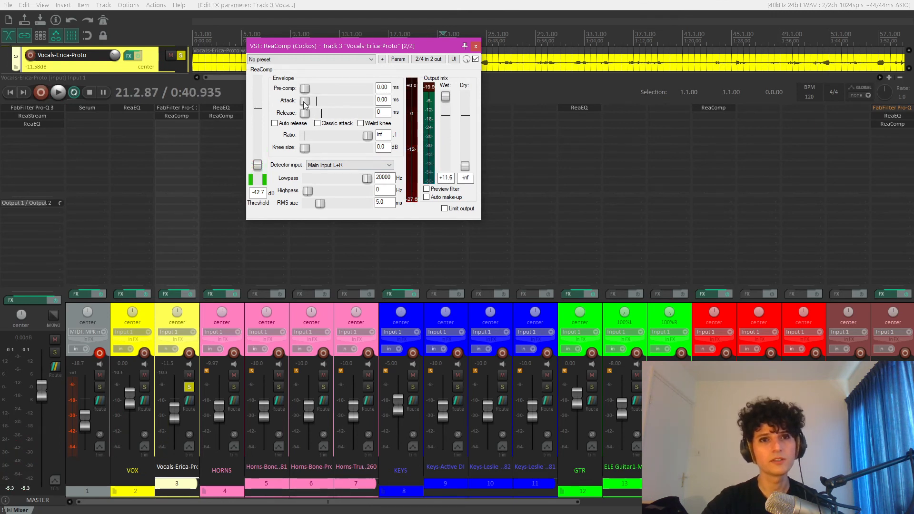
- Set the vocal ReaComp's attack to 21.1 ms during playback and replay the vocals to hear the change
key(space)
drag(308, 102, 328, 103)
key(space)
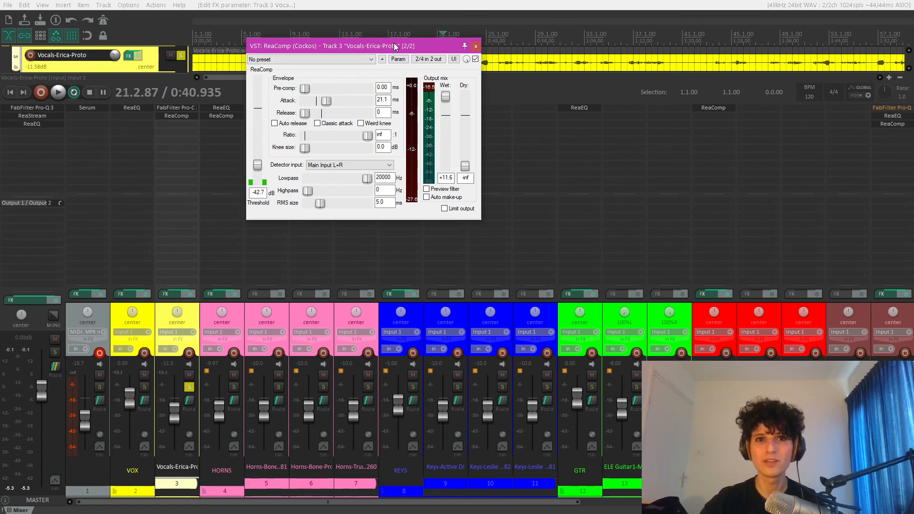
key(space)
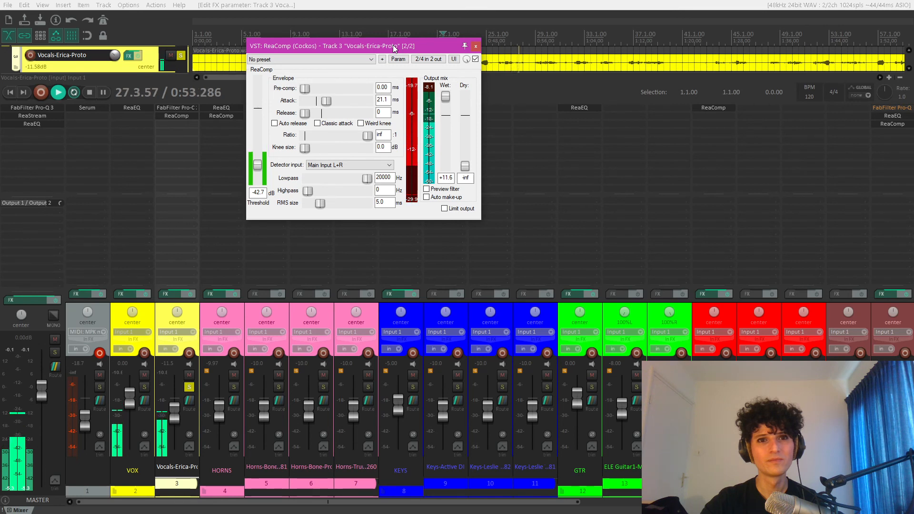
key(space)
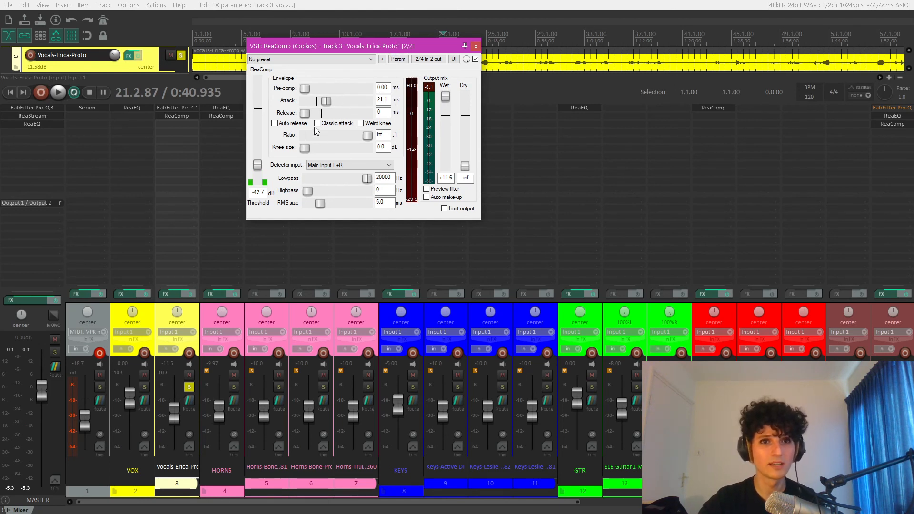
- Set the vocal ReaComp's release to 64 ms while the vocals play, stop playback and close the compressor
key(space)
drag(304, 114, 320, 116)
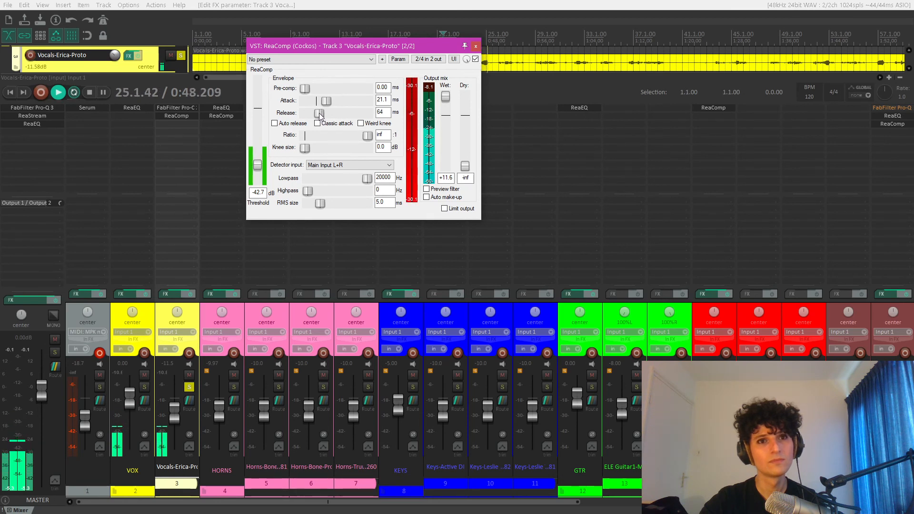
key(space)
click(475, 46)
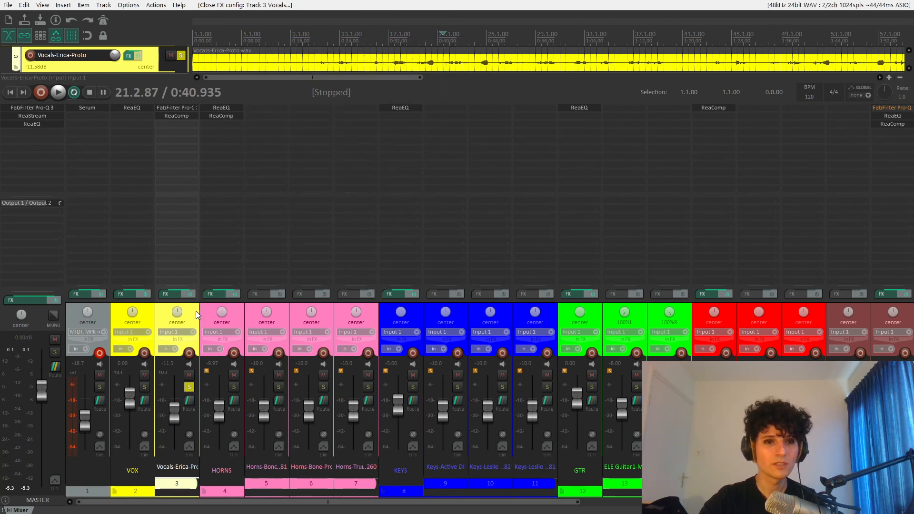
- Move ReaEQ from the VOX folder track to the vocals on track 3, ahead of Pro-C 2, and play the result
click(146, 110)
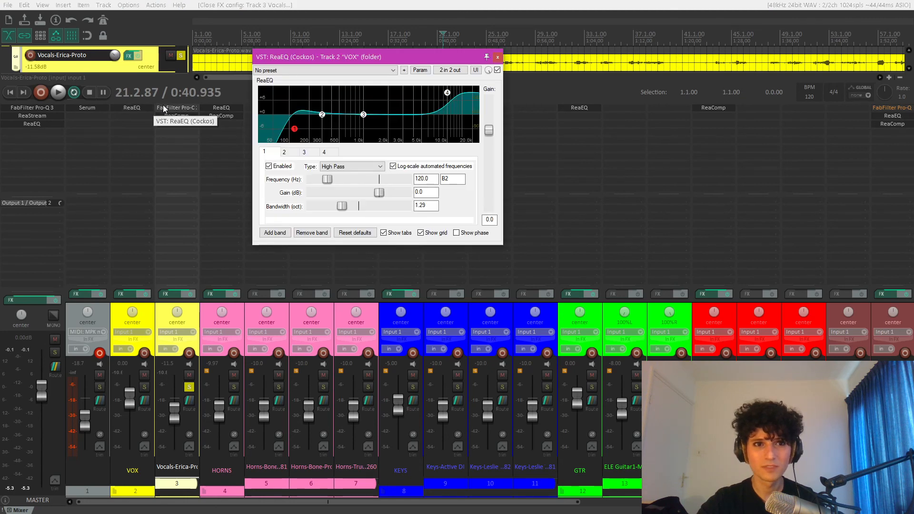
click(497, 58)
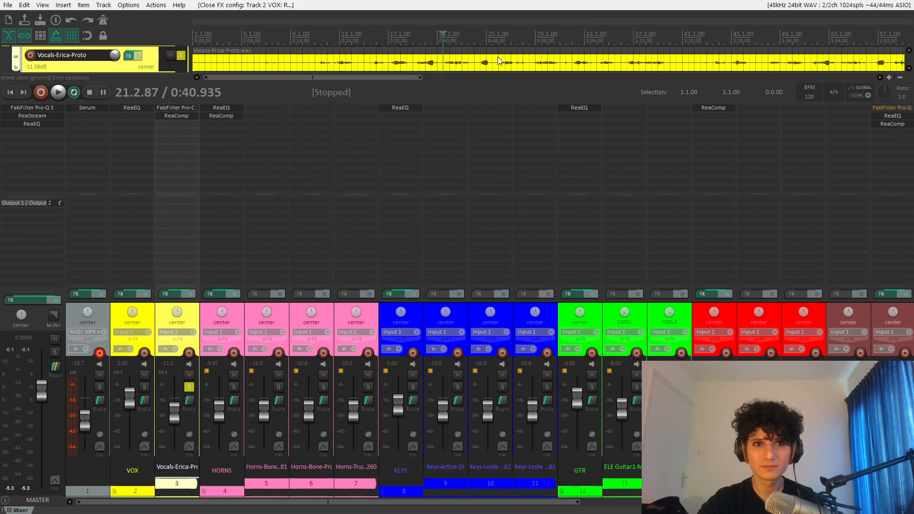
click(164, 293)
click(591, 33)
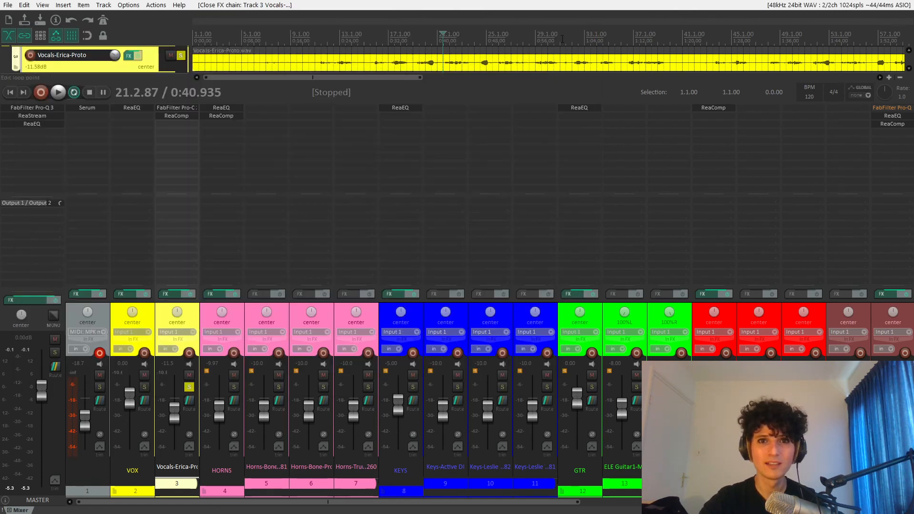
drag(136, 108, 177, 108)
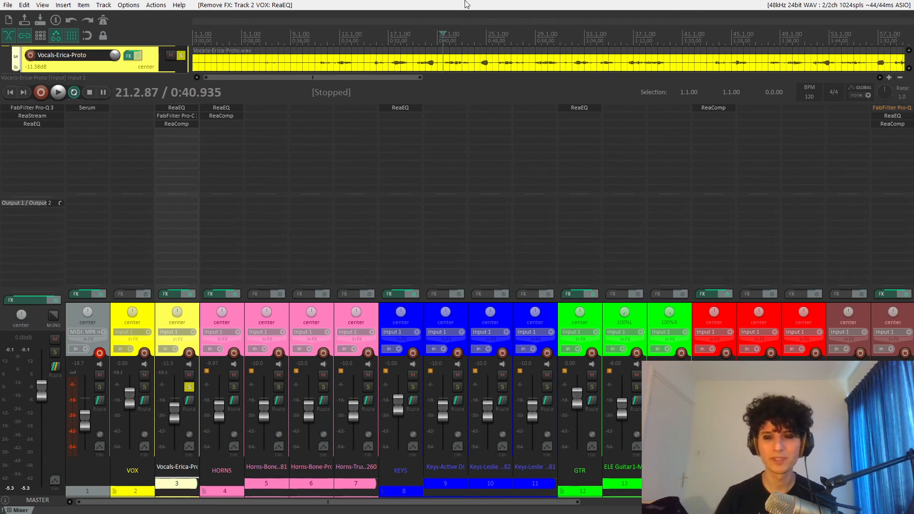
key(space)
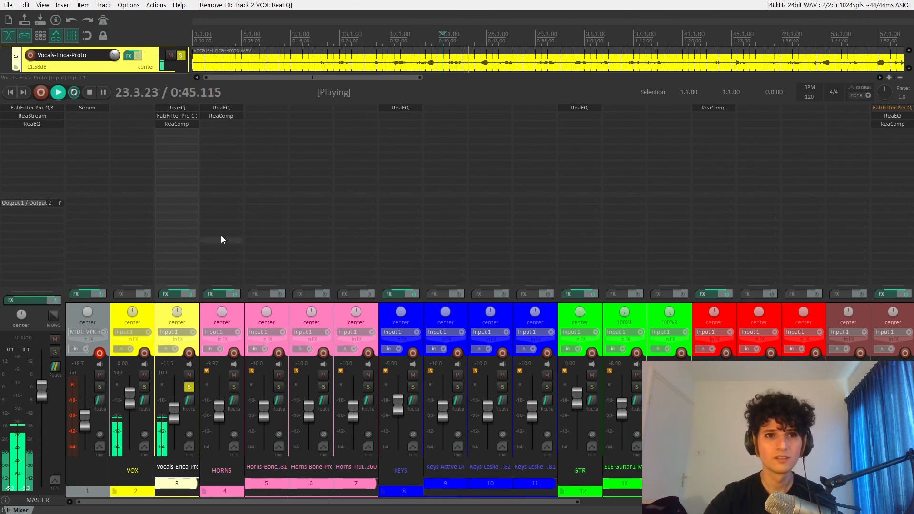
key(space)
- Set the vocal ReaComp to a 4:1 ratio, 0 dB wet gain and a -31.3 dB threshold while auditioning the soloed vocals
click(183, 124)
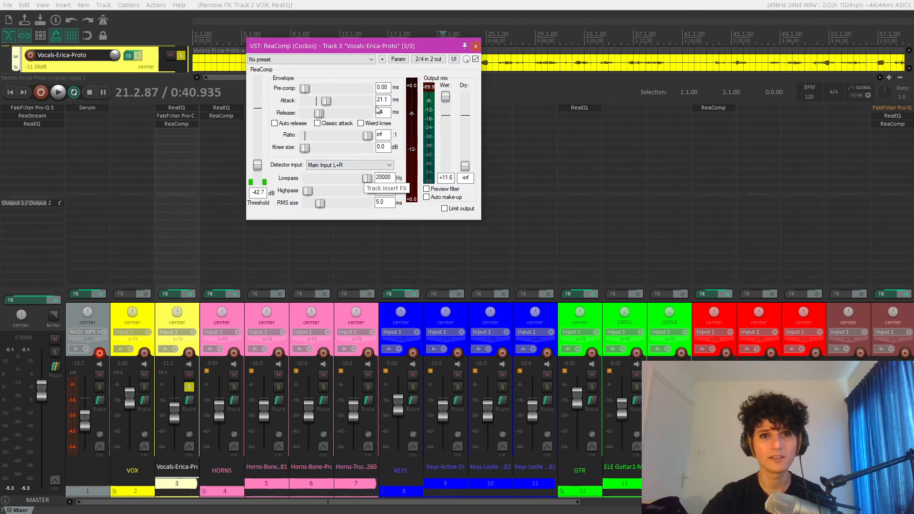
click(383, 135)
text(4)
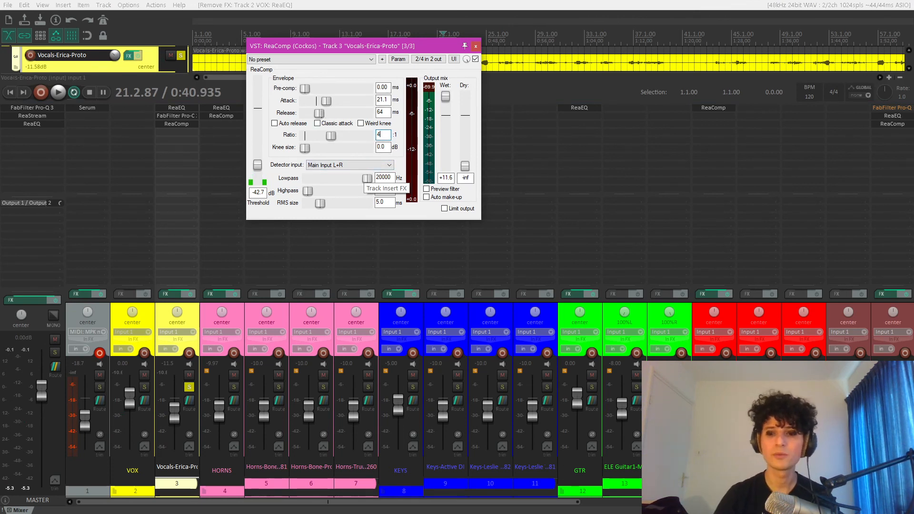
double_click(446, 96)
key(space)
drag(257, 166, 256, 157)
key(space)
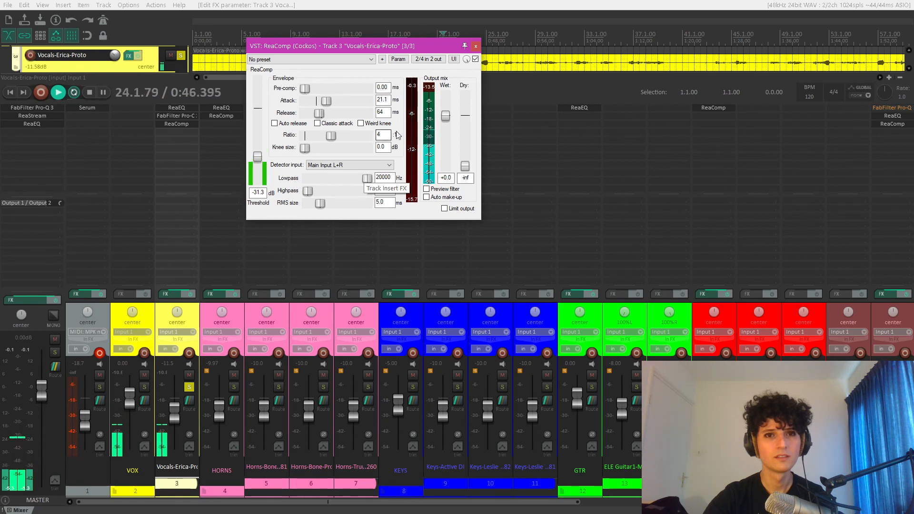
key(space)
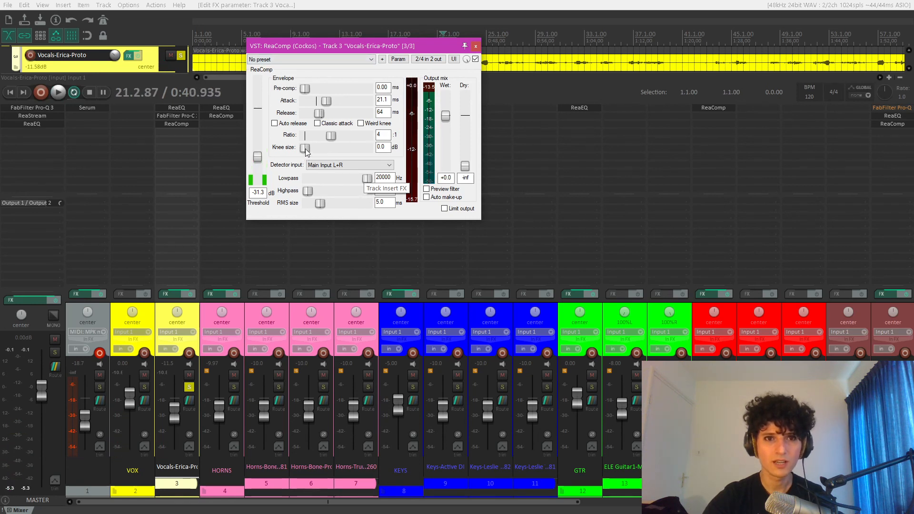
- Set the vocal ReaComp's knee size to 7.3 dB during playback and its wet gain to 5 dB
key(space)
drag(305, 149, 323, 148)
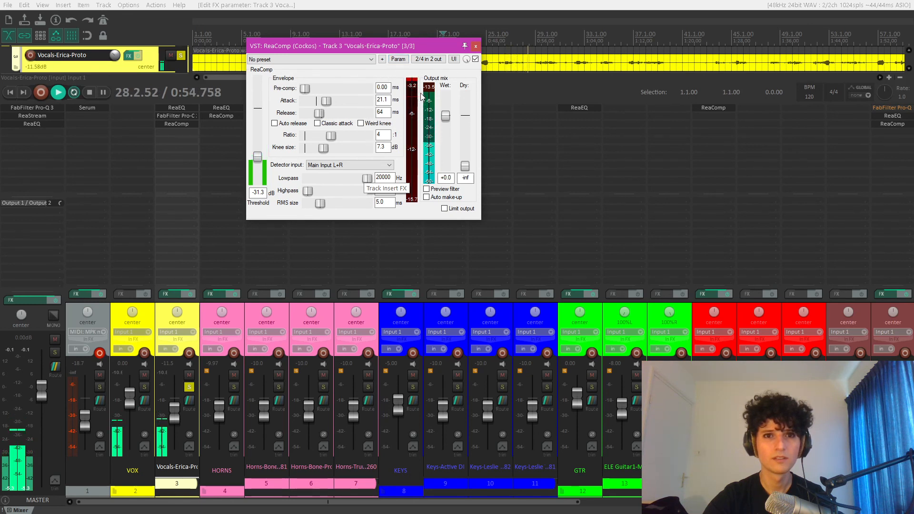
key(space)
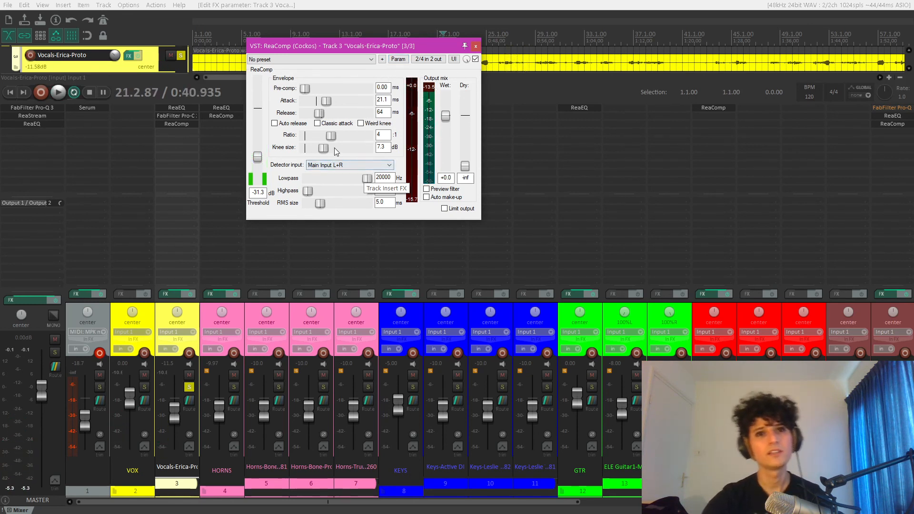
double_click(449, 177)
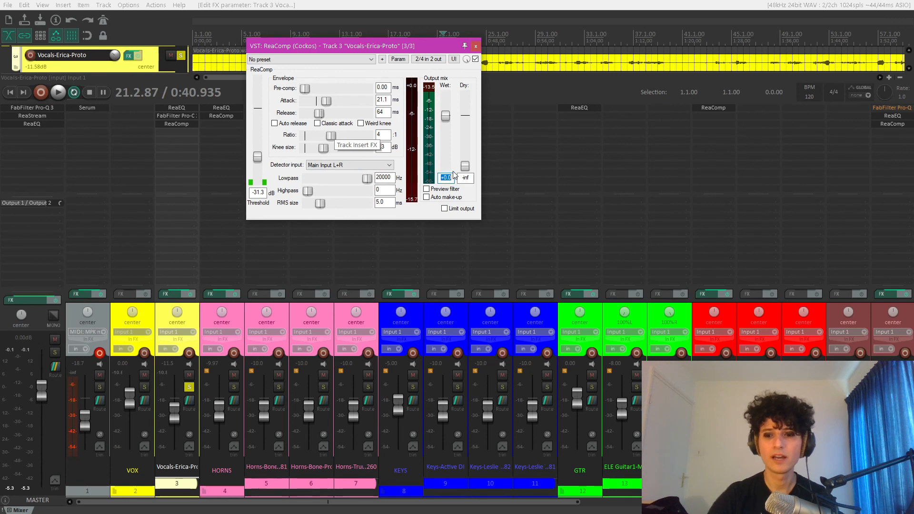
text(5)
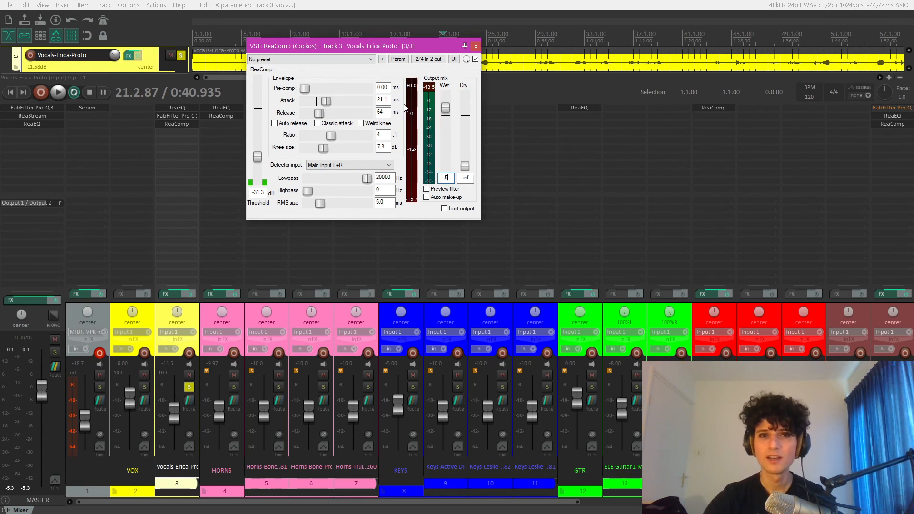
click(453, 105)
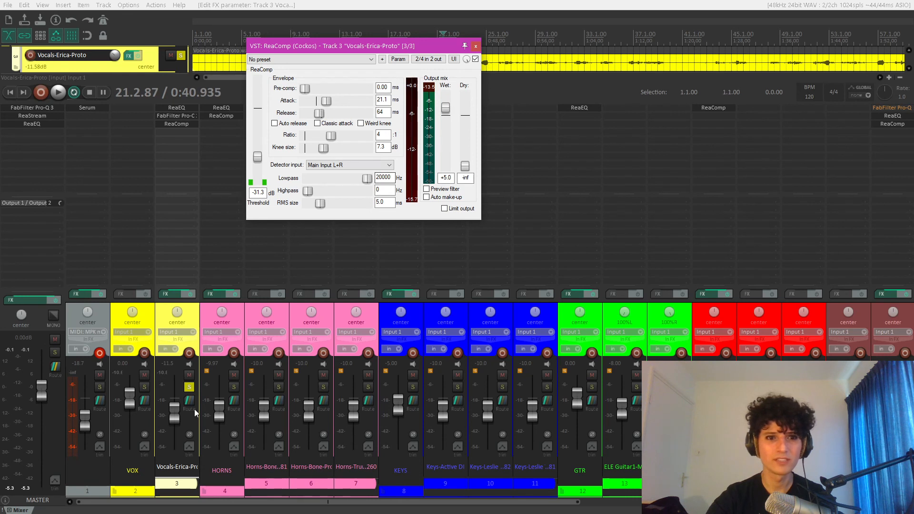
- Unsolo the vocals, play them in the full mix and close the ReaComp window
click(189, 387)
key(space)
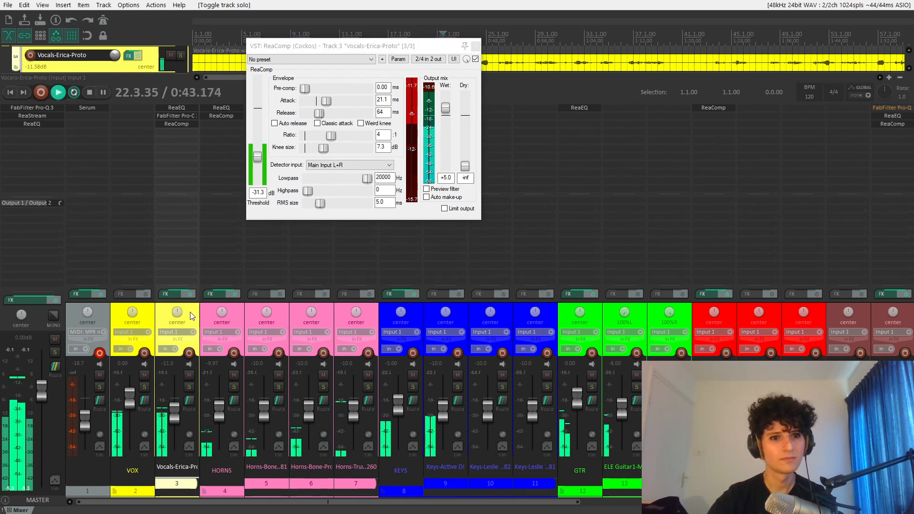
click(476, 46)
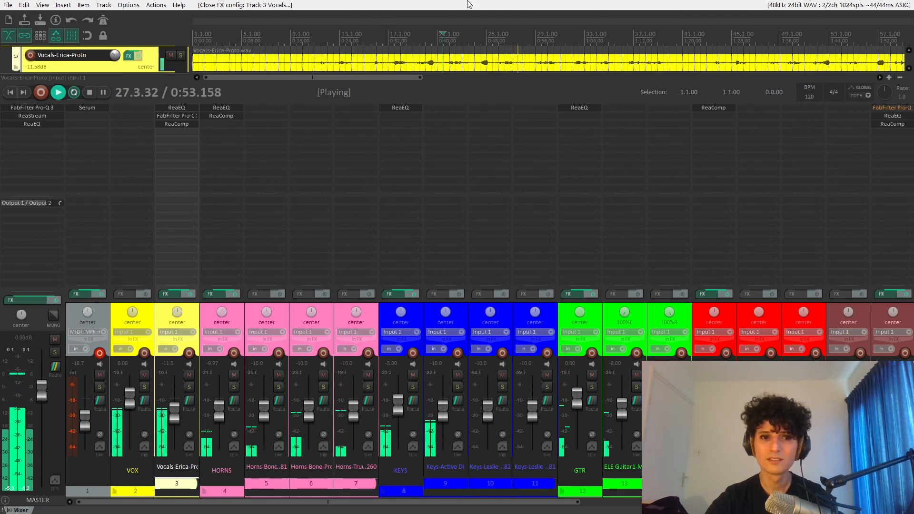
key(space)
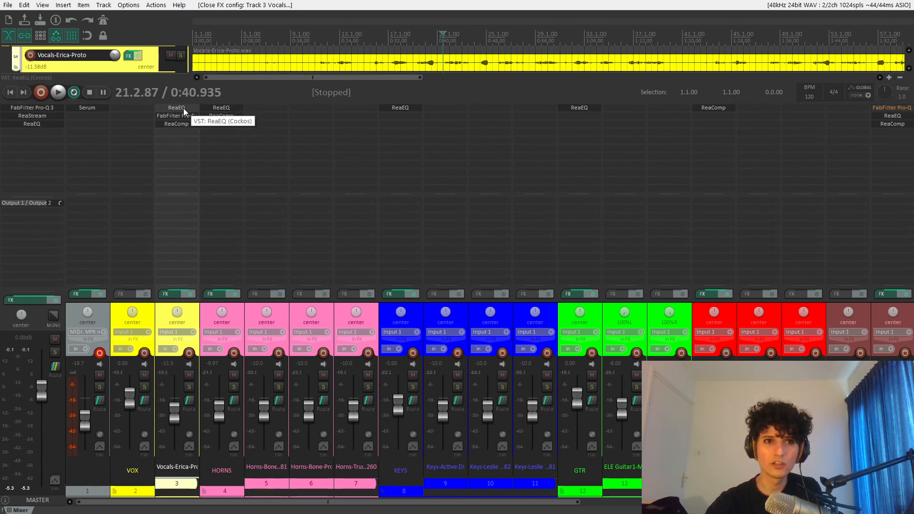
- Add a second ReaEQ to the vocals on track 3, after ReaComp
double_click(184, 133)
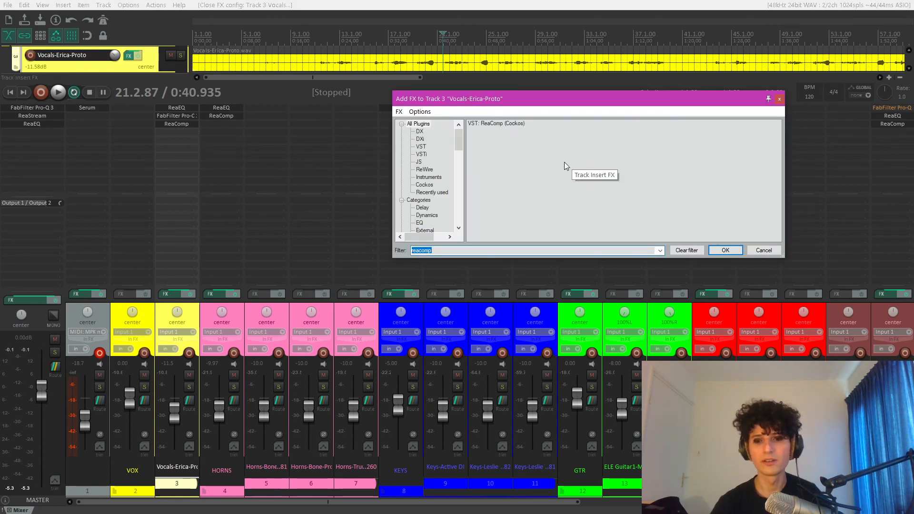
text(reaeq)
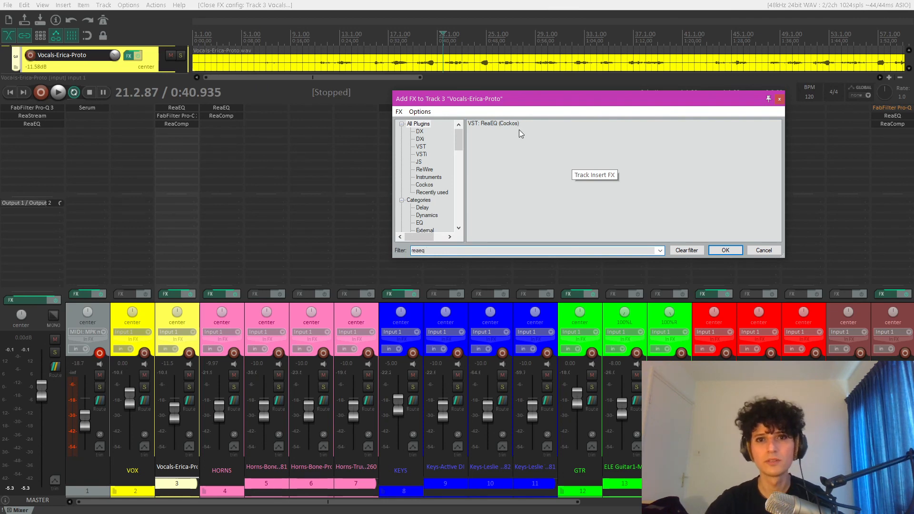
click(518, 126)
double_click(518, 126)
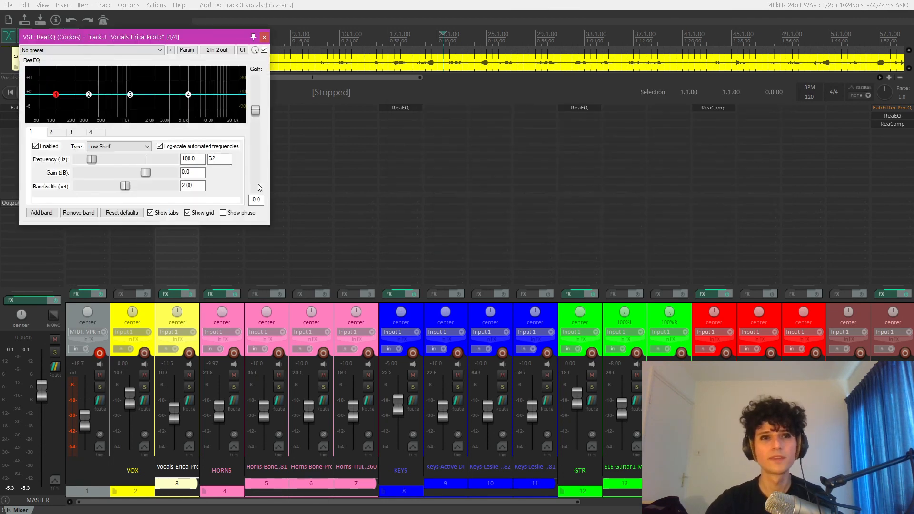
- Boost the new vocal ReaEQ's high shelf by 6 dB at 4565.2 Hz, audition it in the full mix and close the equalizer
drag(191, 93, 190, 85)
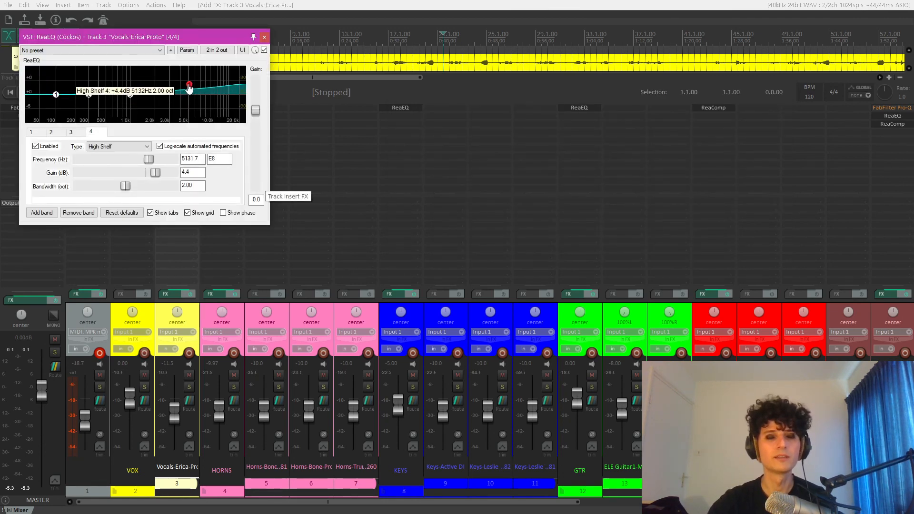
key(space)
click(264, 36)
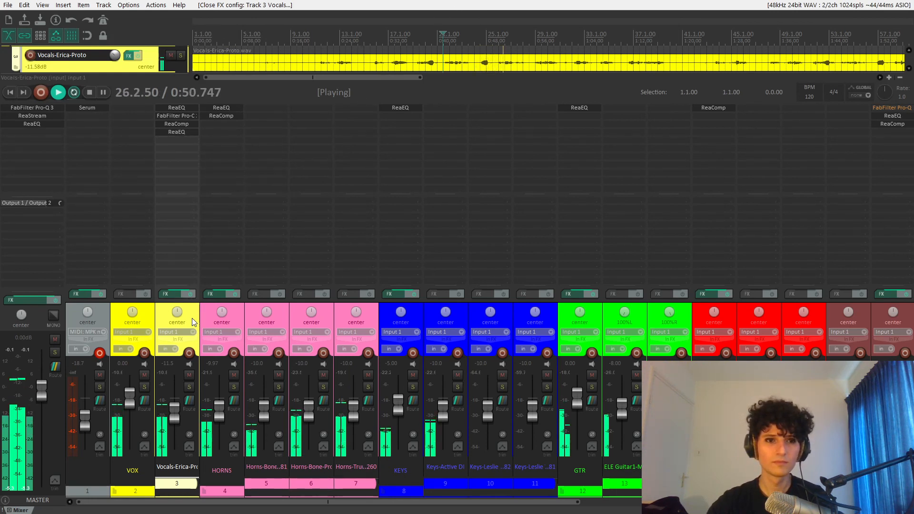
click(177, 131)
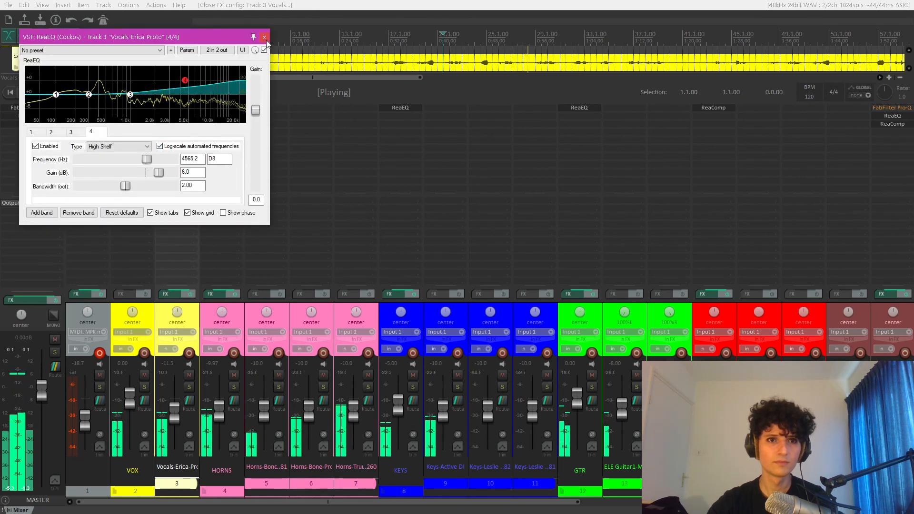
click(264, 37)
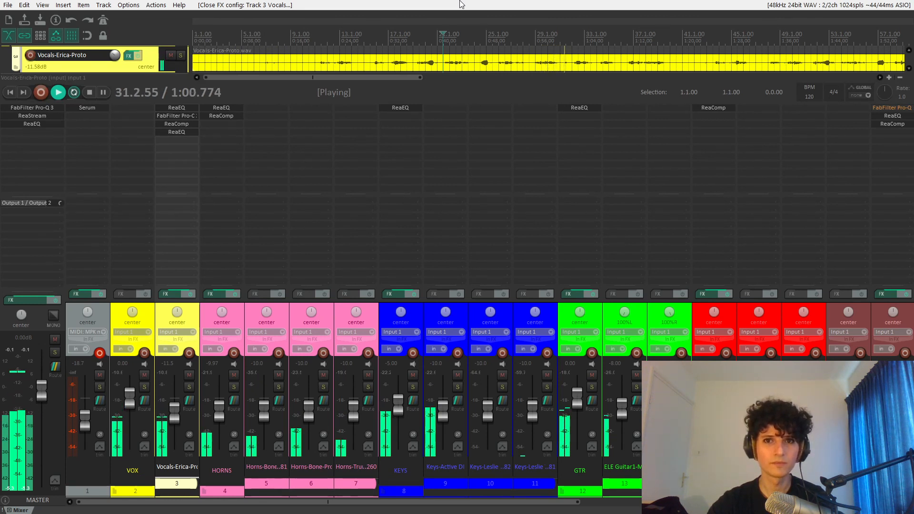
key(space)
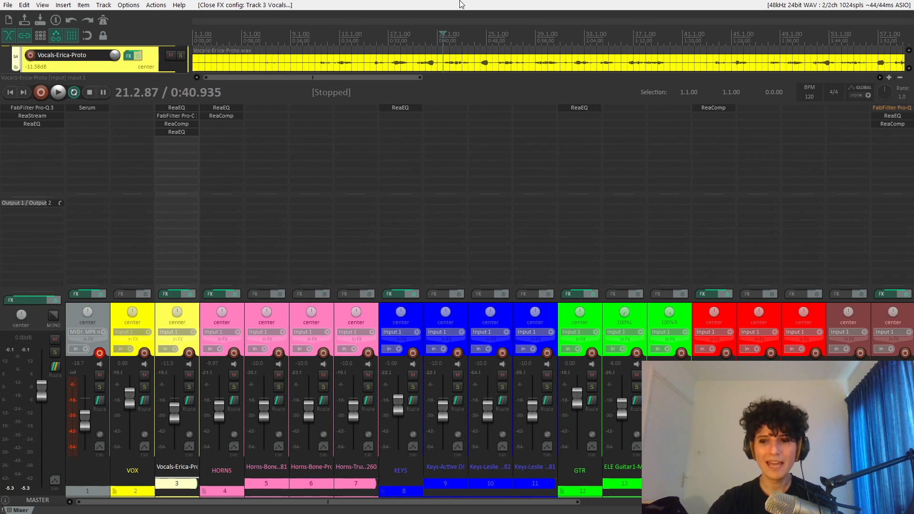